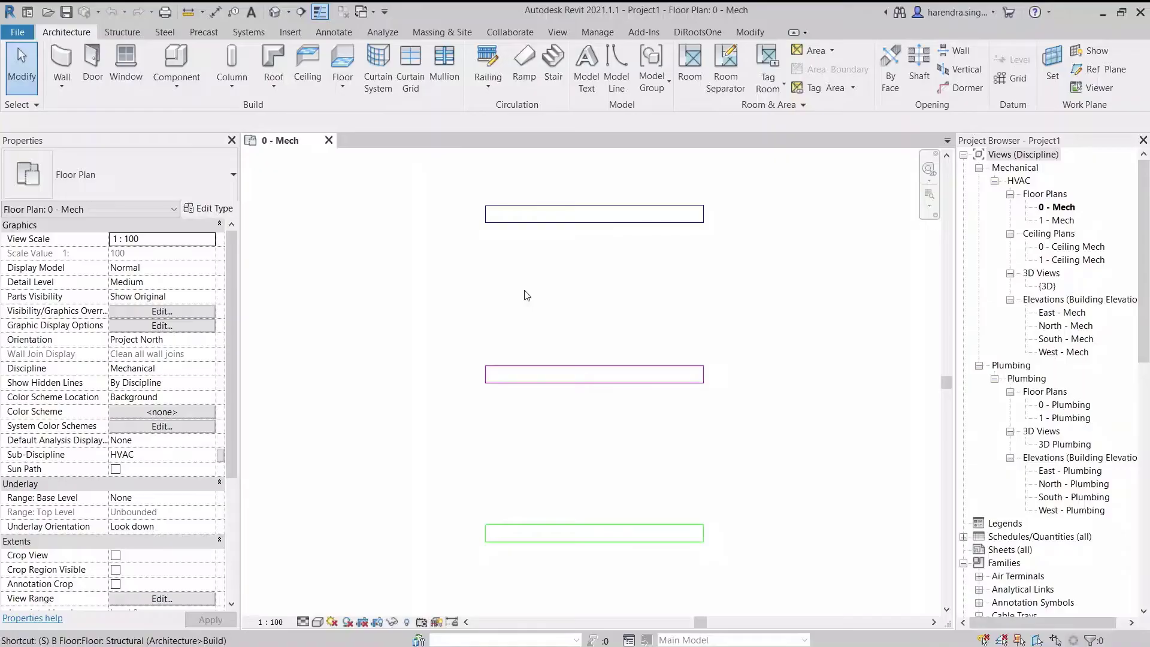
# Select the top duct in the 0 - Mech plan and clear the existing ducts
pyautogui.click(546, 230)
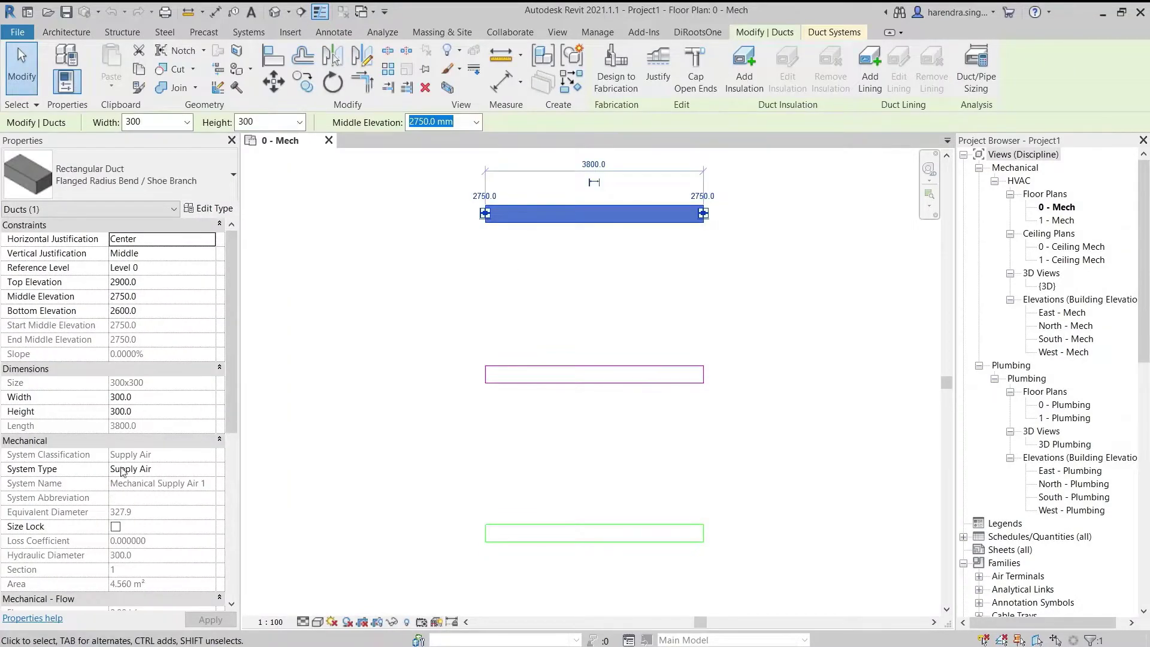
pyautogui.click(91, 487)
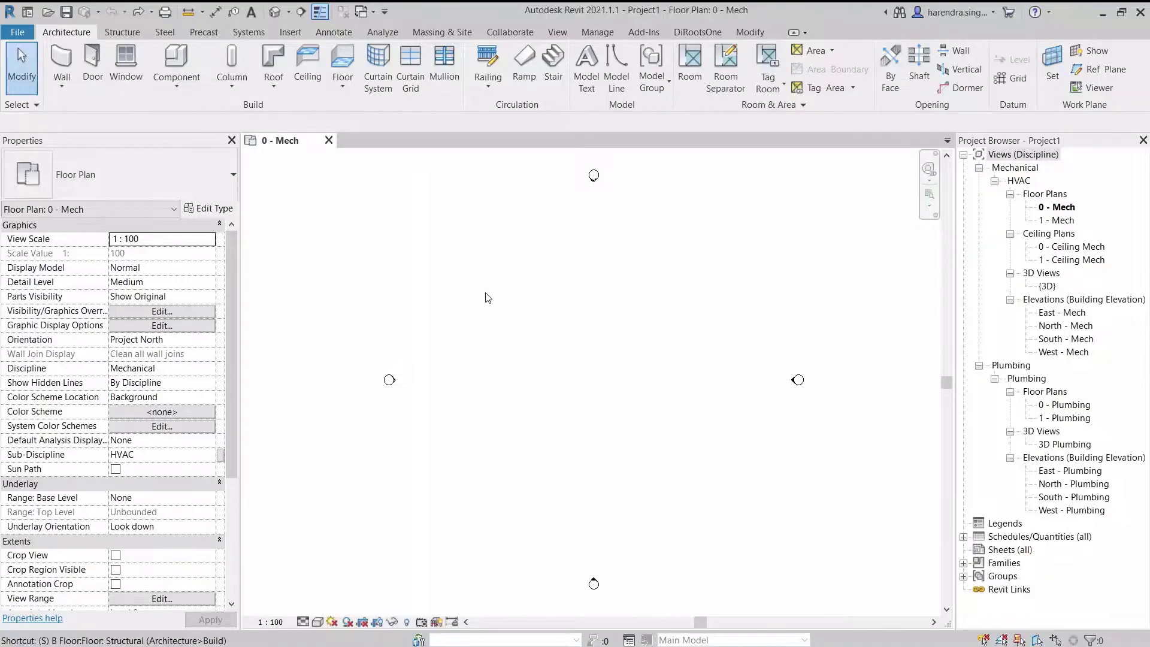
# Draw the first 300x300 Supply Air duct, 8000 mm long, at the top of the plan
pyautogui.click(258, 38)
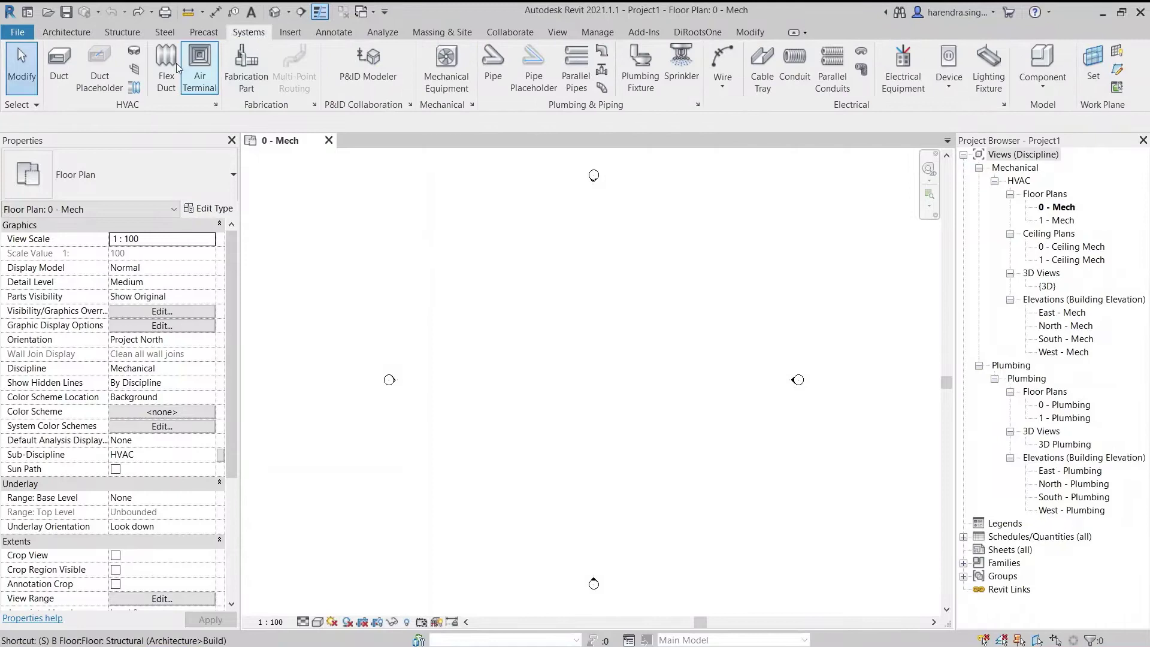
pyautogui.click(62, 69)
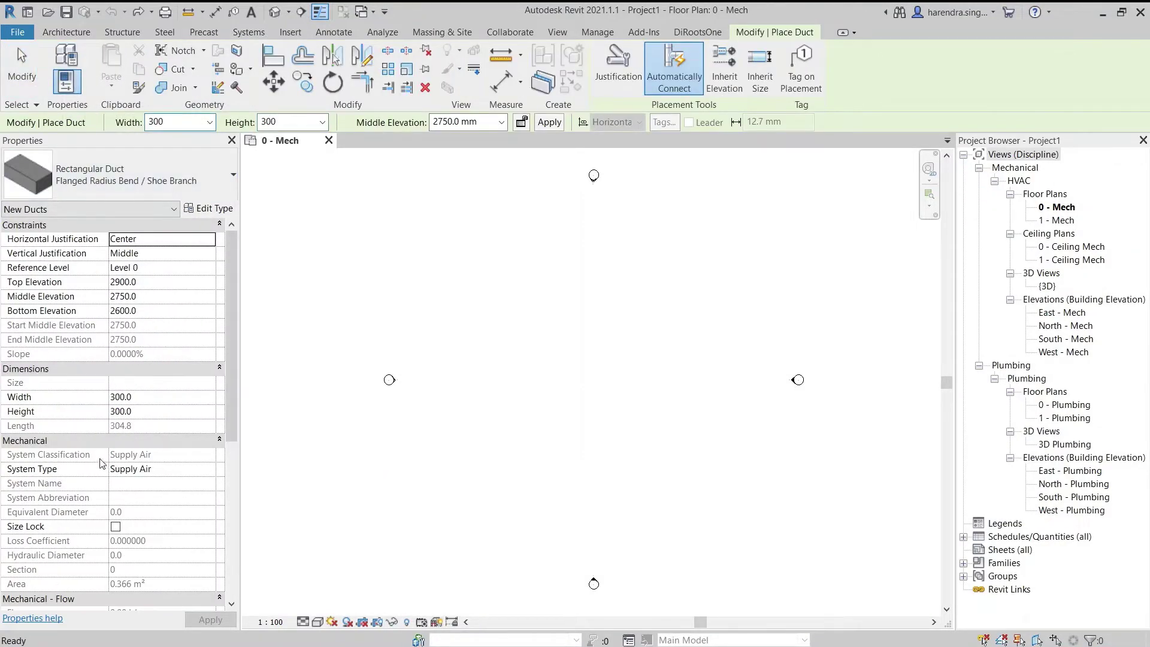
pyautogui.moveTo(100, 462)
pyautogui.click(532, 336)
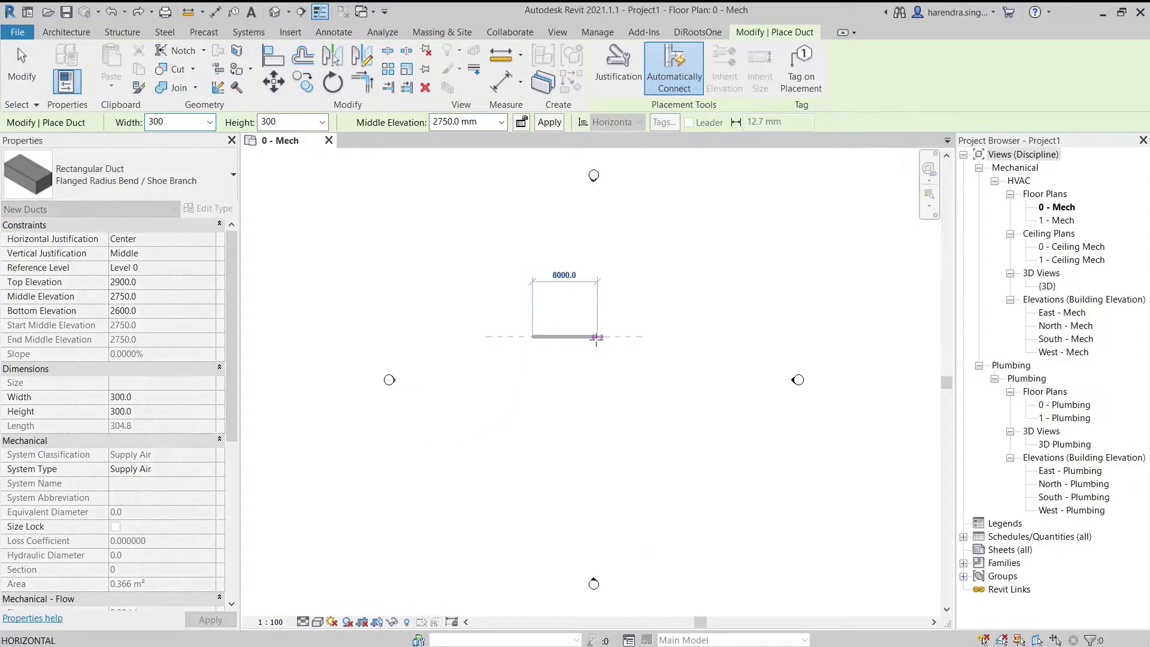
pyautogui.click(598, 344)
pyautogui.press('Escape')
# Switch the system type to Return Air and draw an 8000 mm duct below the first
pyautogui.scroll(2, 464, 401)
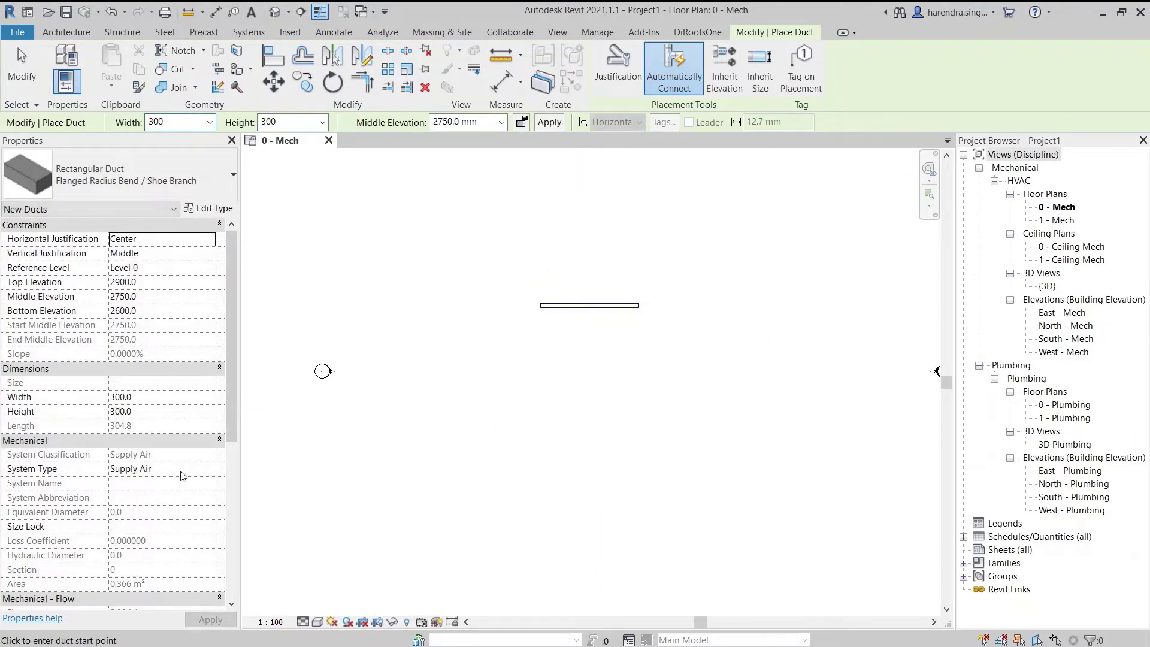
pyautogui.click(214, 471)
pyautogui.click(211, 469)
pyautogui.click(153, 494)
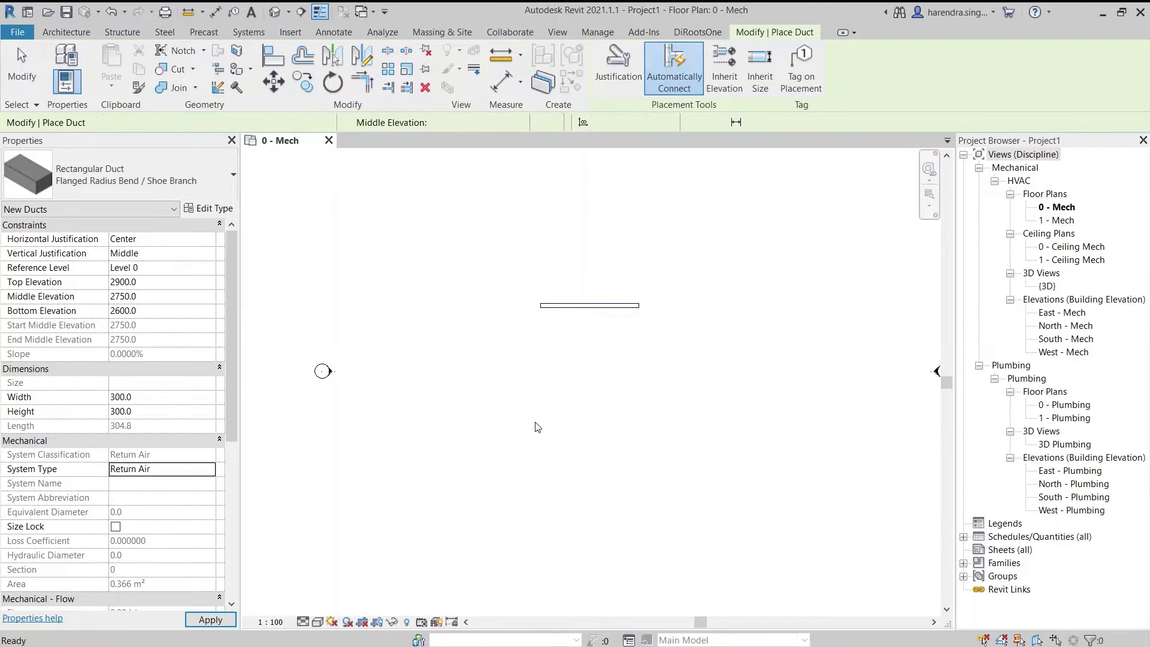
pyautogui.click(541, 389)
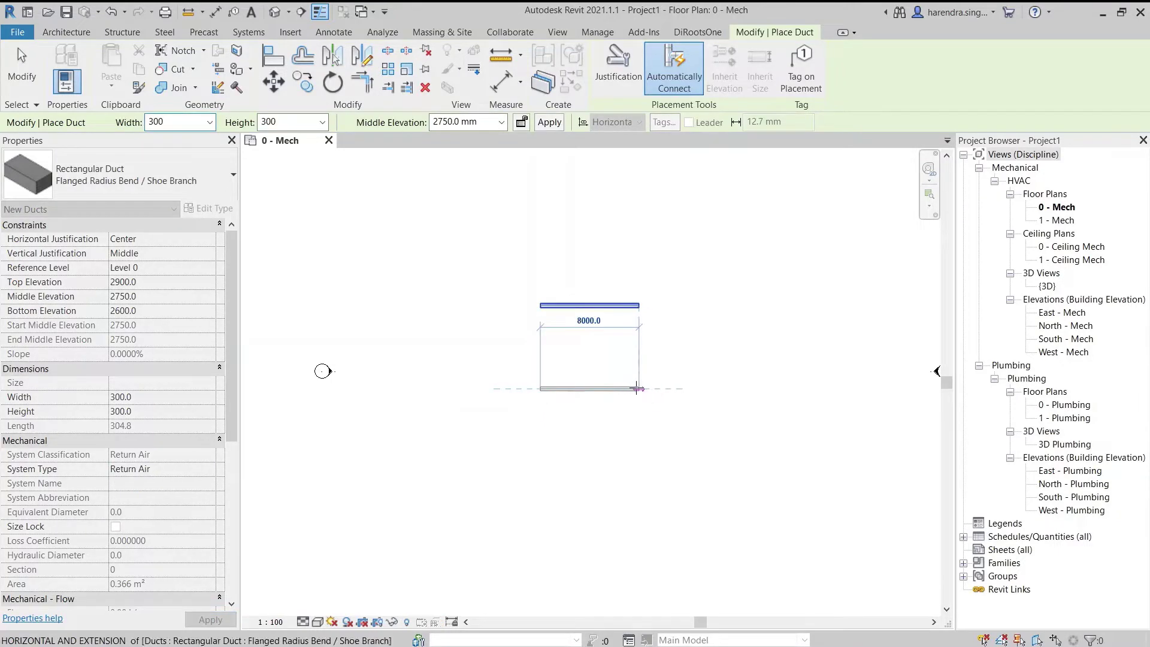
pyautogui.click(639, 388)
pyautogui.press('Escape')
pyautogui.press('Escape')
# Draw an 8000 mm Exhaust Air duct underneath, then select the top duct to check its system
pyautogui.click(180, 469)
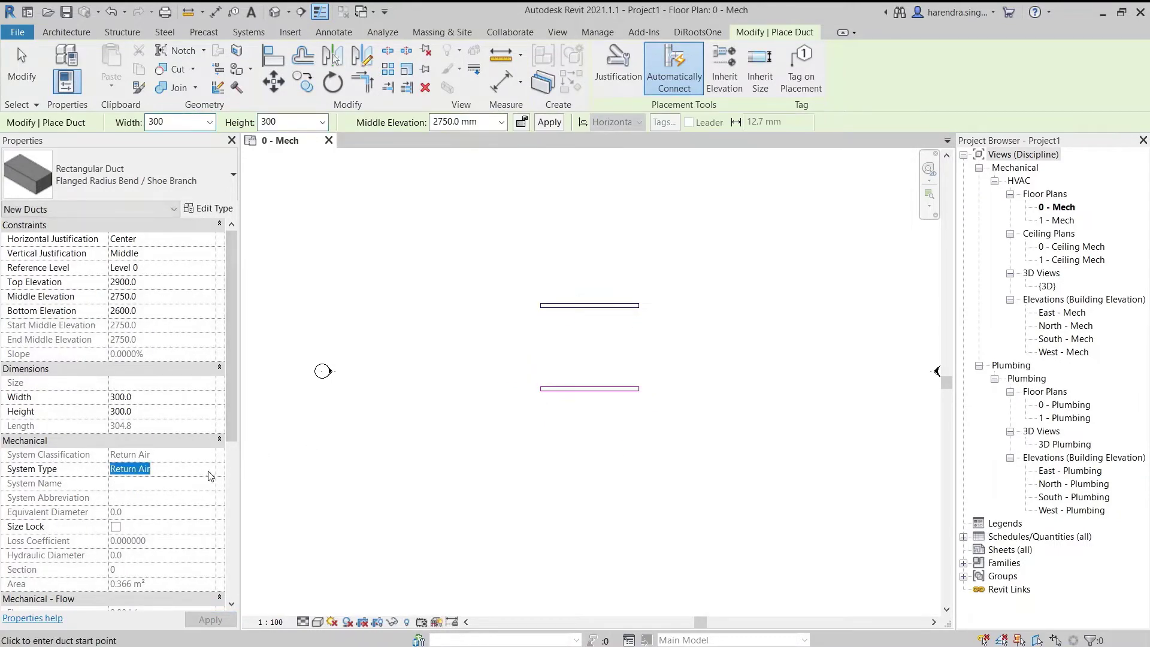
pyautogui.click(208, 468)
pyautogui.click(155, 483)
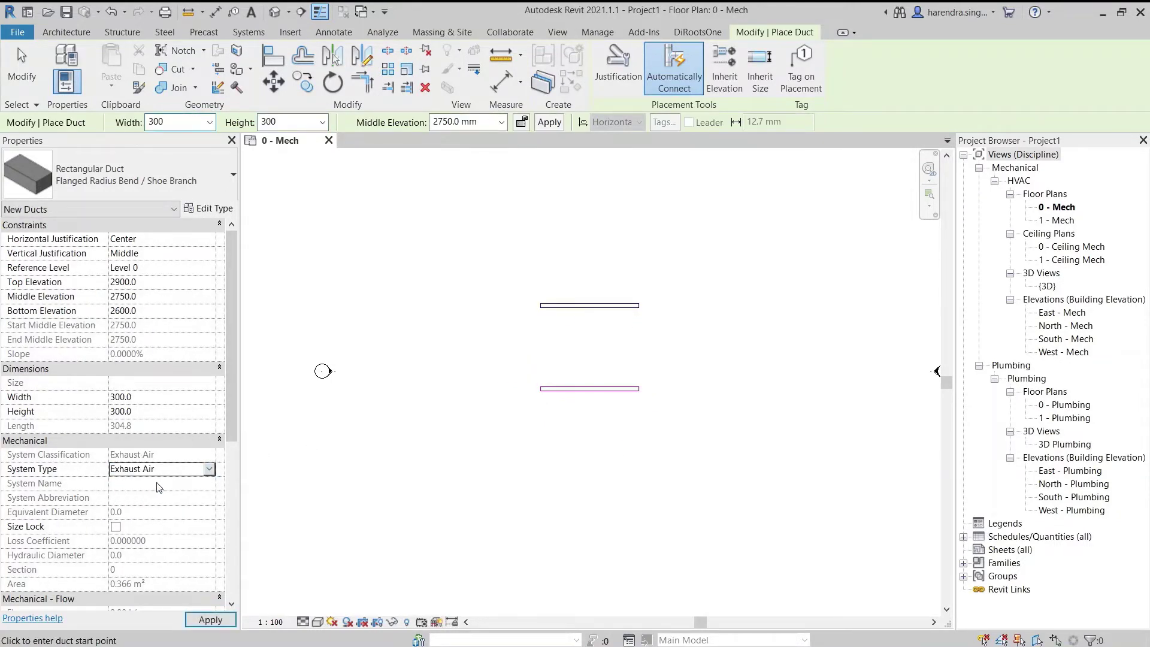
pyautogui.click(541, 477)
pyautogui.click(639, 477)
pyautogui.press('Escape')
pyautogui.scroll(2, 588, 436)
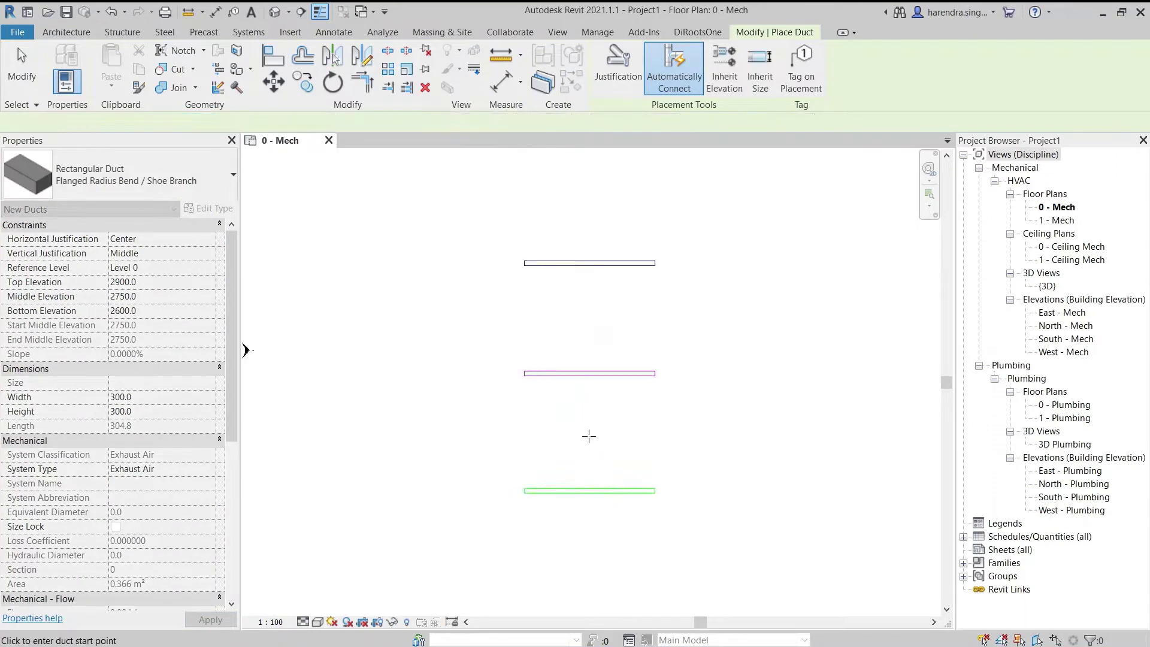
pyautogui.press('Escape')
pyautogui.click(577, 238)
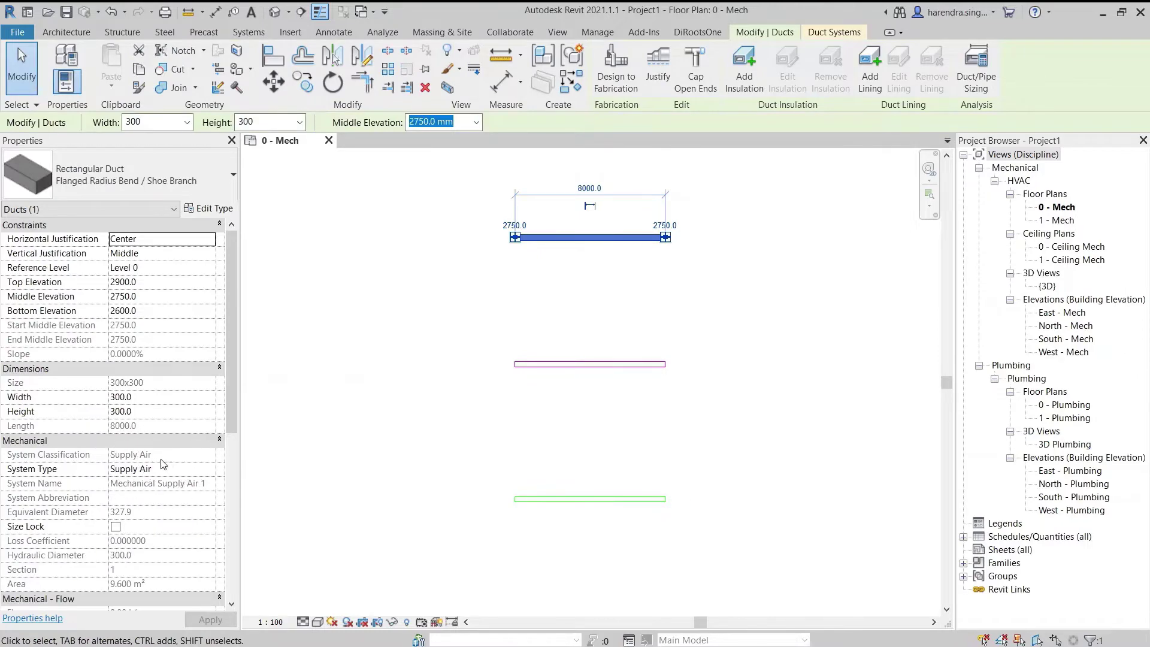
pyautogui.click(566, 392)
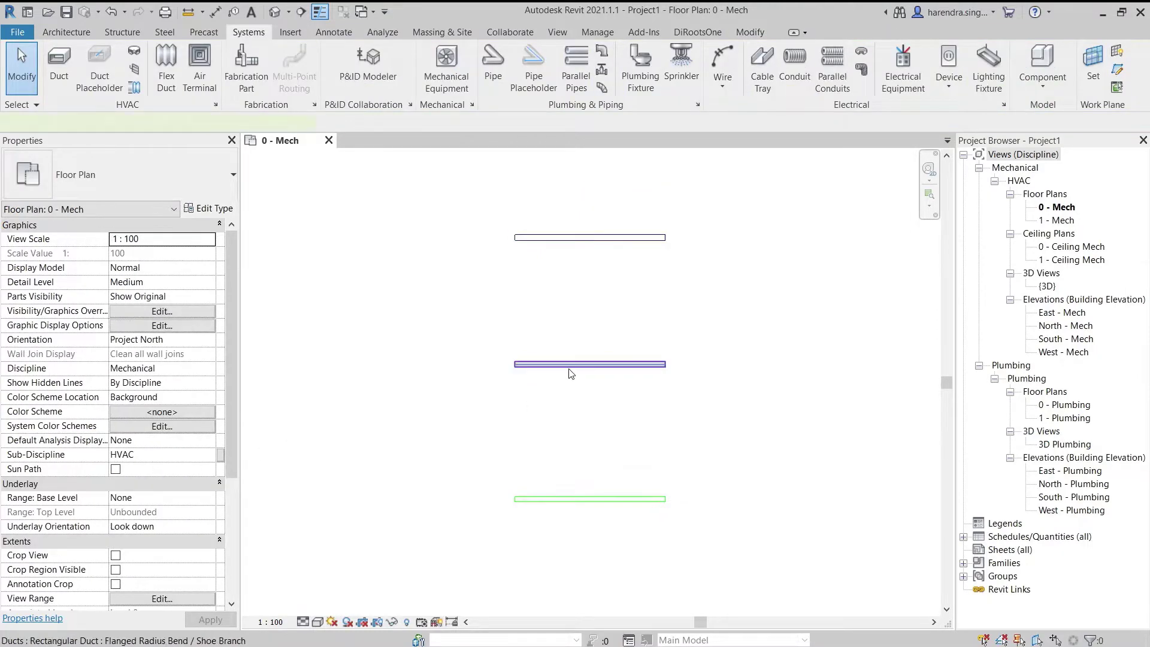
pyautogui.click(570, 364)
pyautogui.click(159, 457)
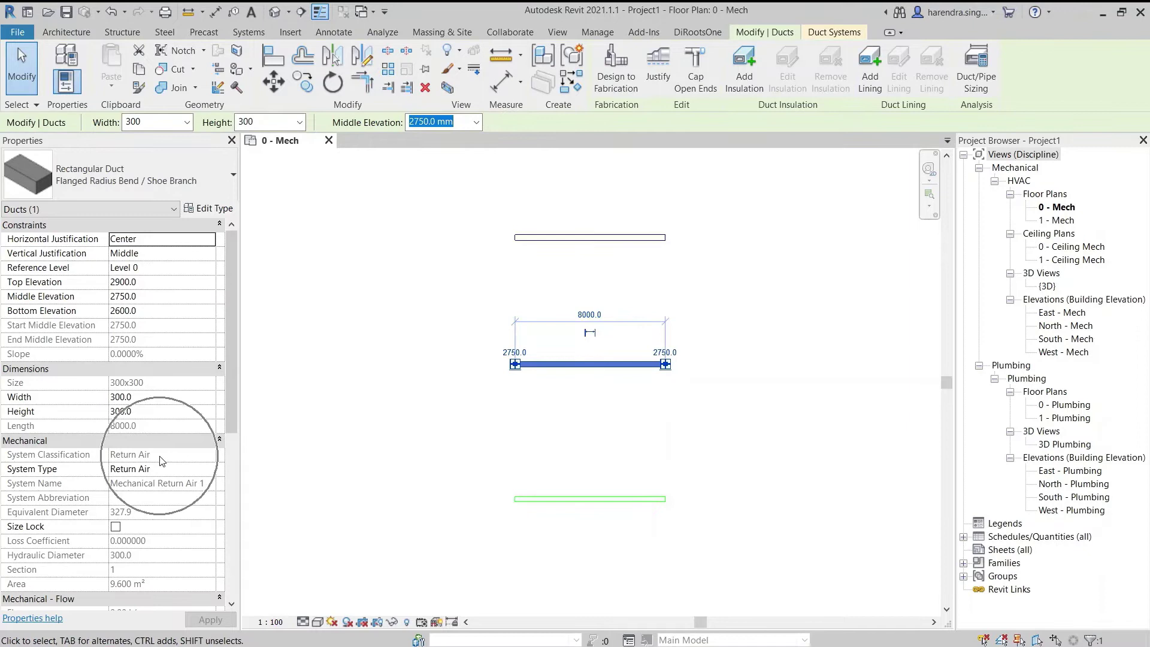
pyautogui.click(459, 439)
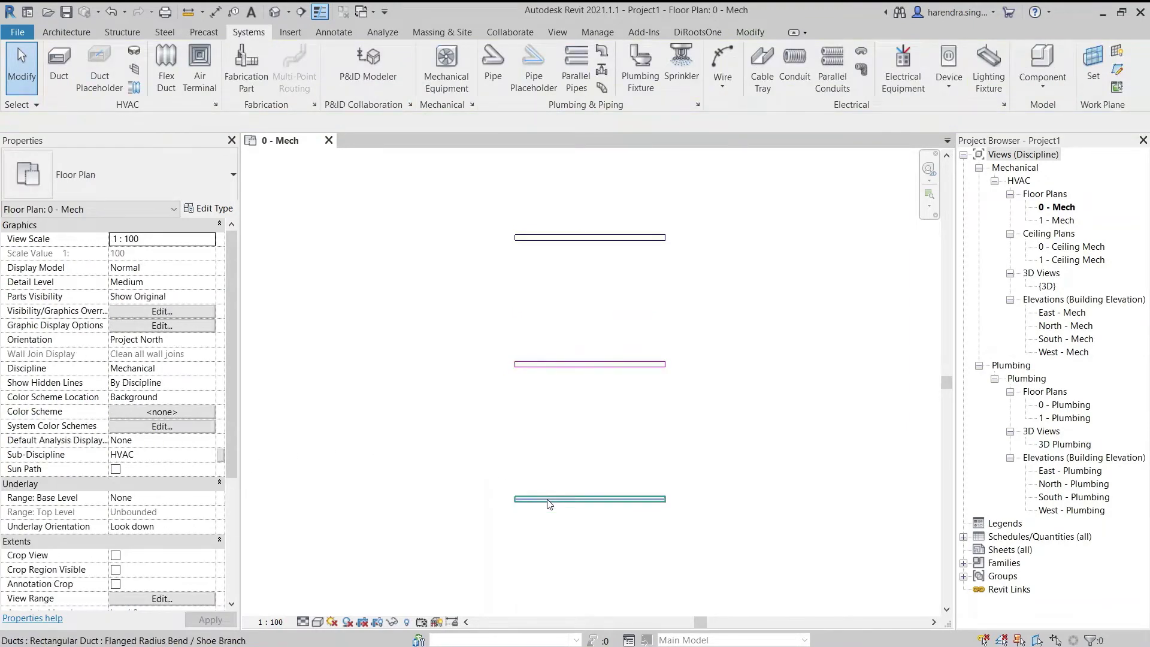
pyautogui.click(544, 499)
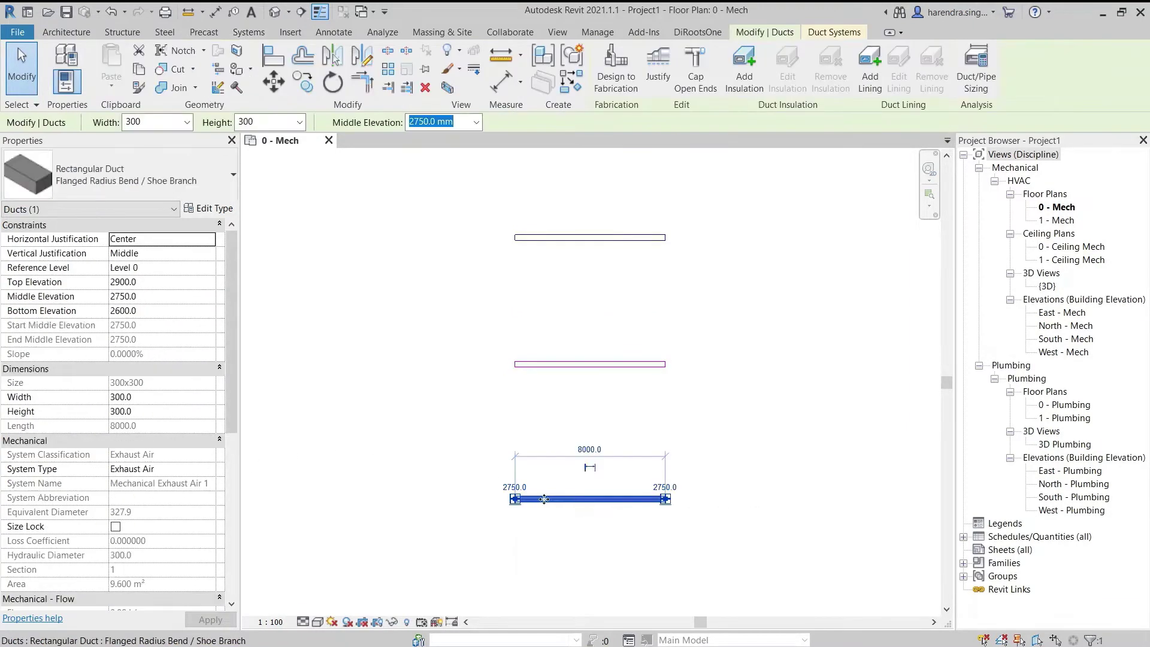
pyautogui.click(166, 463)
pyautogui.click(583, 429)
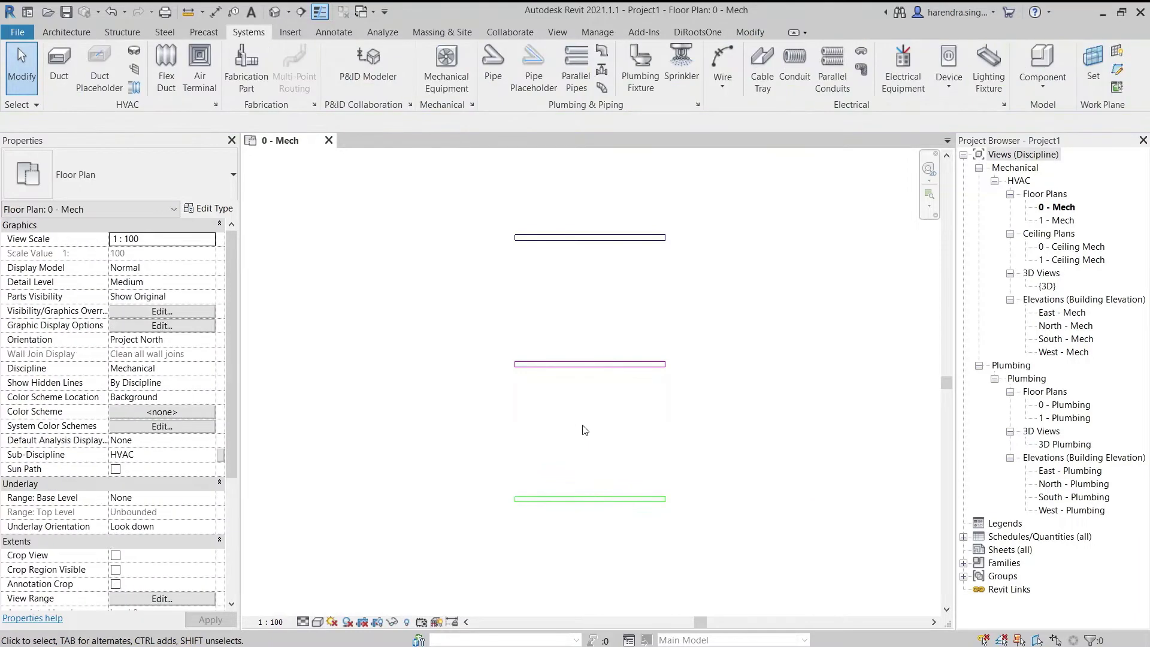
pyautogui.click(581, 432)
pyautogui.click(553, 240)
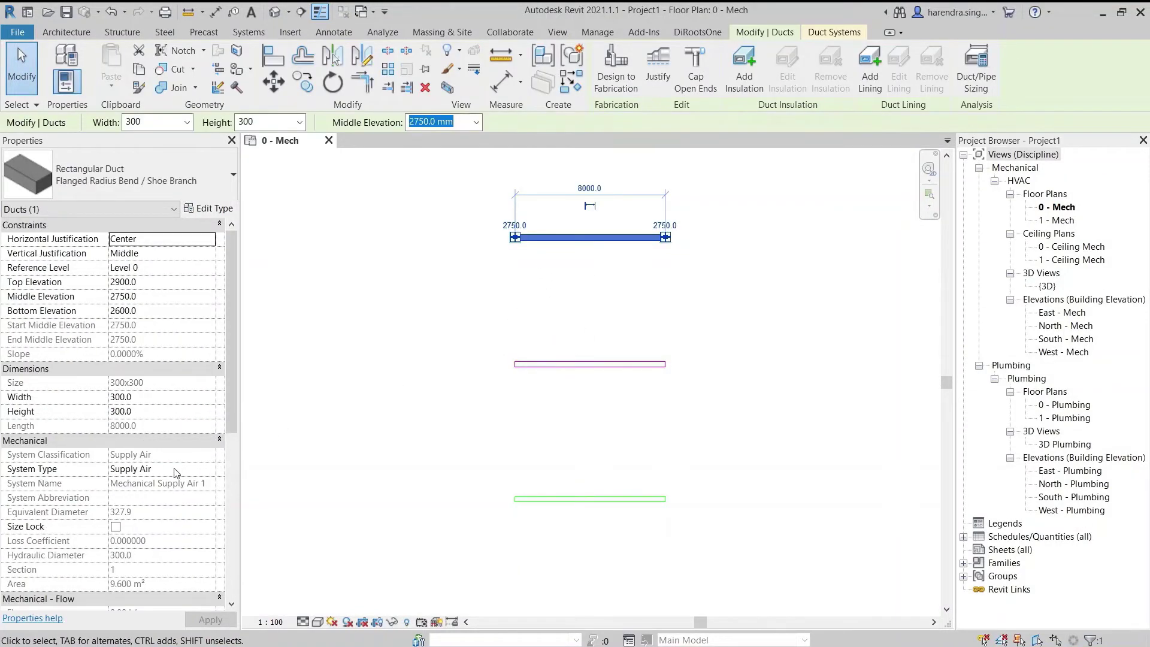
pyautogui.click(531, 390)
pyautogui.click(541, 365)
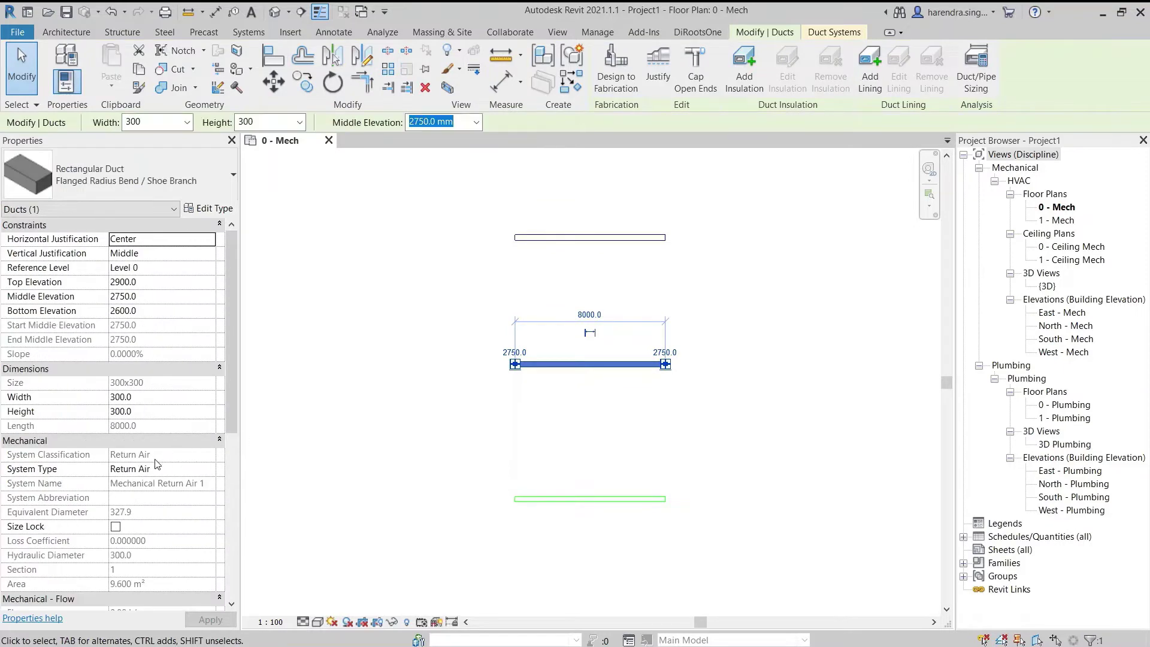
pyautogui.click(443, 450)
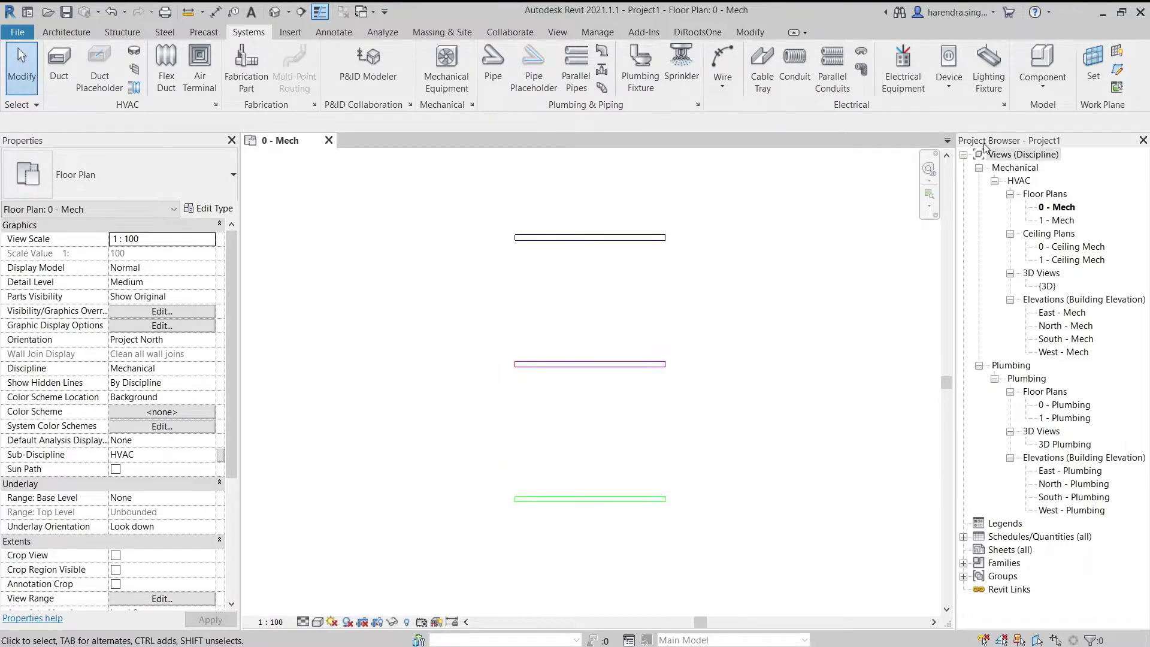
# Expand Families > Duct Systems > Duct System in the Project Browser
pyautogui.click(964, 562)
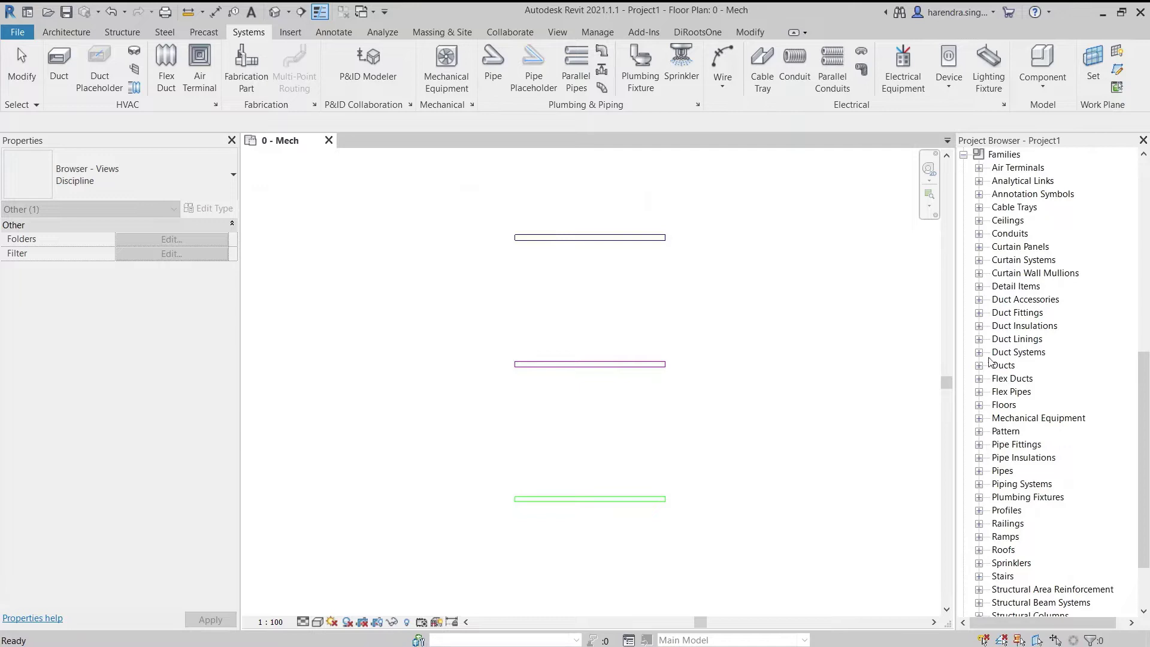
pyautogui.click(979, 353)
pyautogui.click(994, 365)
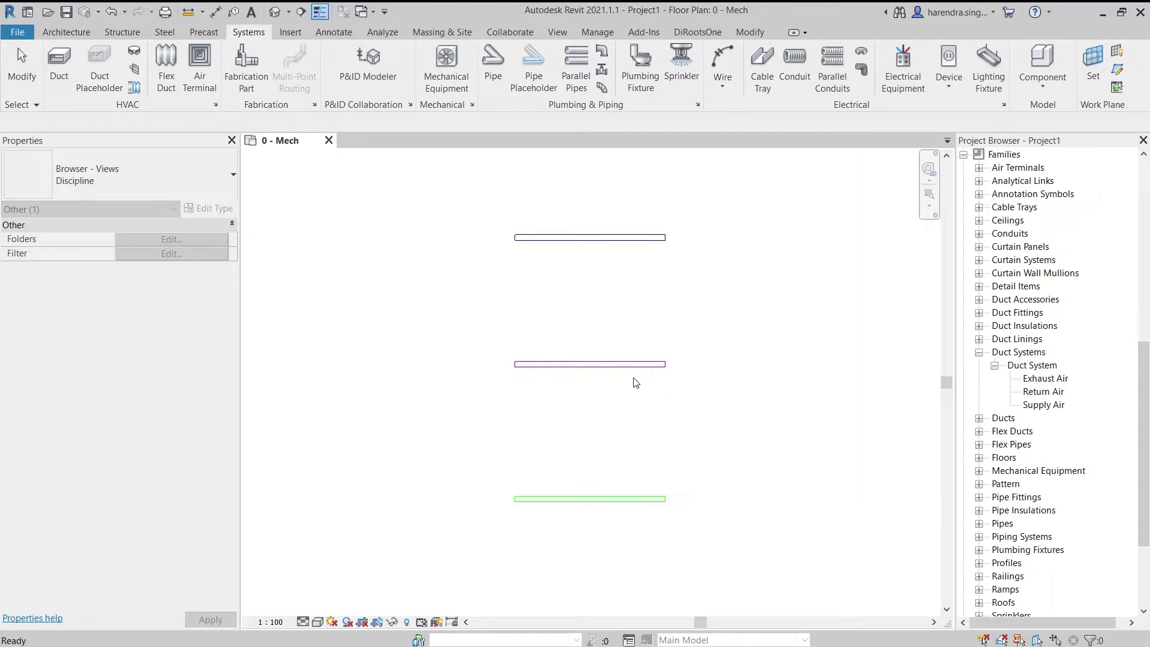
# Select the ducts in the plan to check the top Supply Air run at 2750 mm middle elevation
pyautogui.click(635, 382)
pyautogui.click(635, 382)
pyautogui.click(636, 382)
pyautogui.click(617, 286)
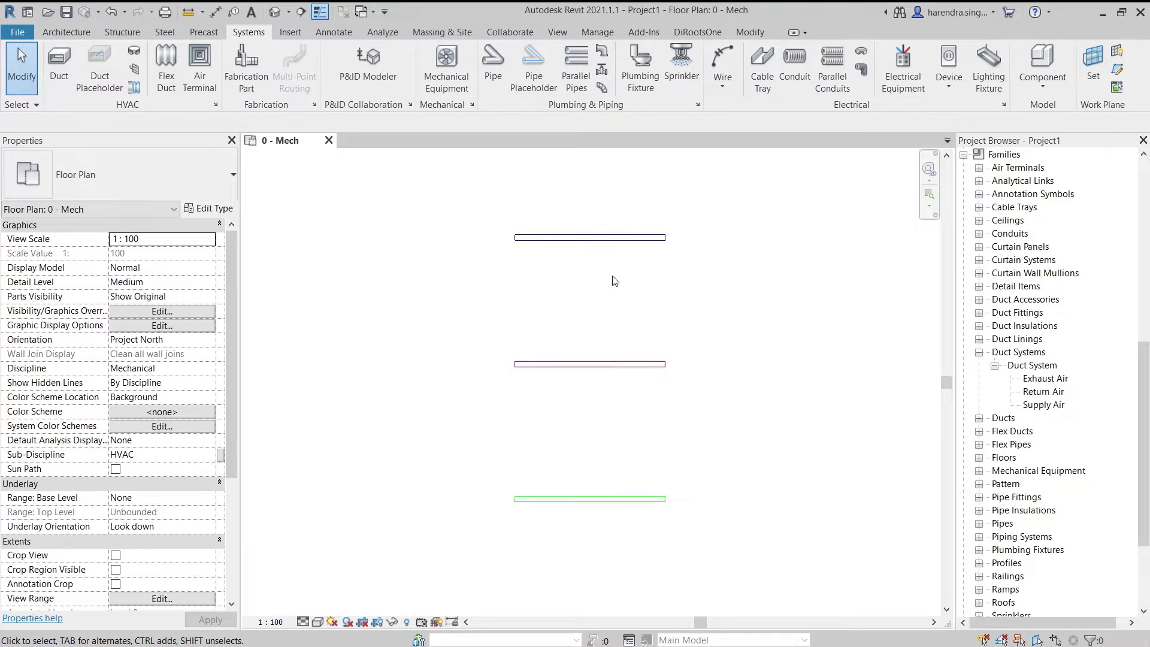
pyautogui.click(615, 281)
pyautogui.click(615, 280)
pyautogui.click(614, 281)
pyautogui.click(583, 295)
pyautogui.click(584, 296)
pyautogui.click(584, 294)
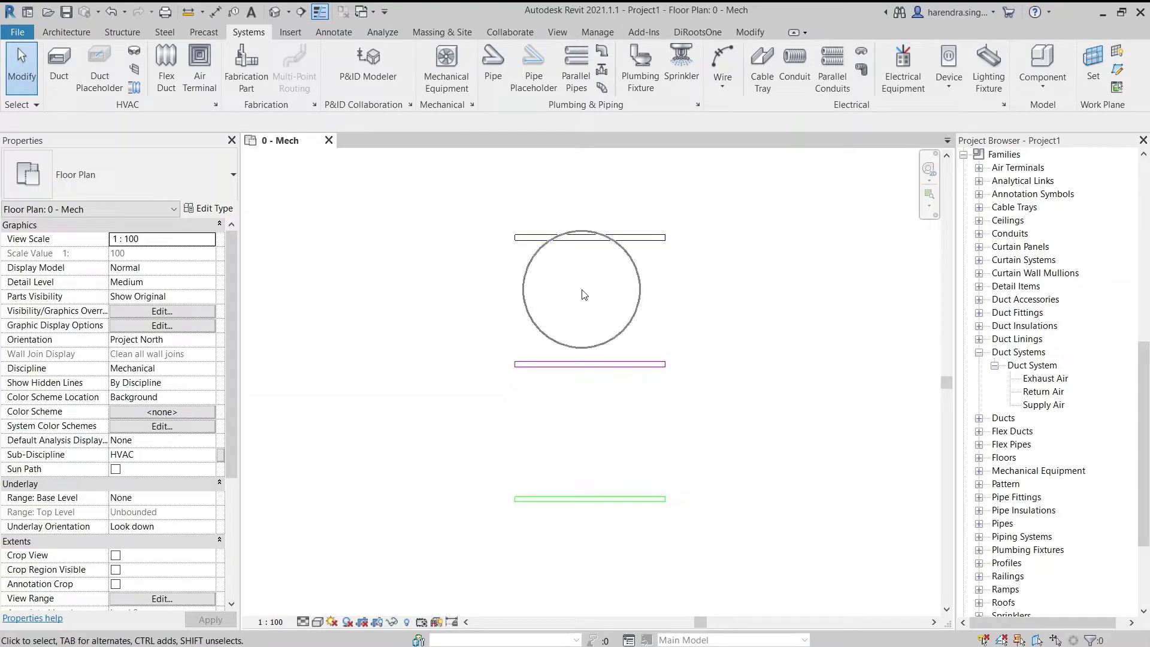
pyautogui.click(586, 247)
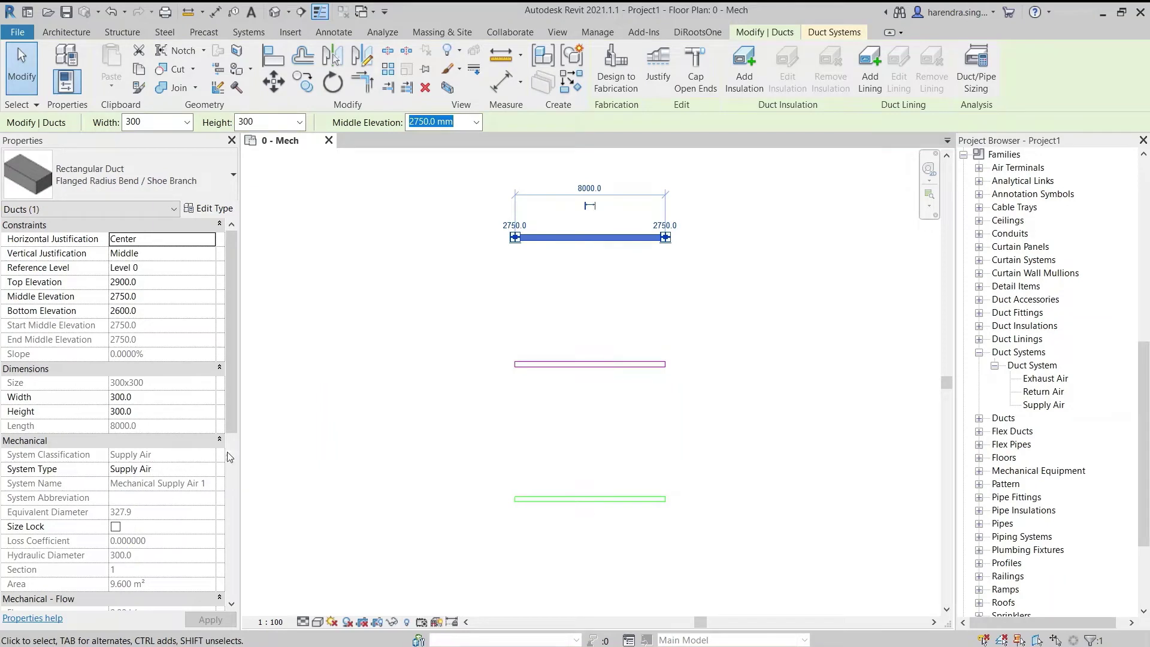
pyautogui.click(465, 443)
pyautogui.click(465, 443)
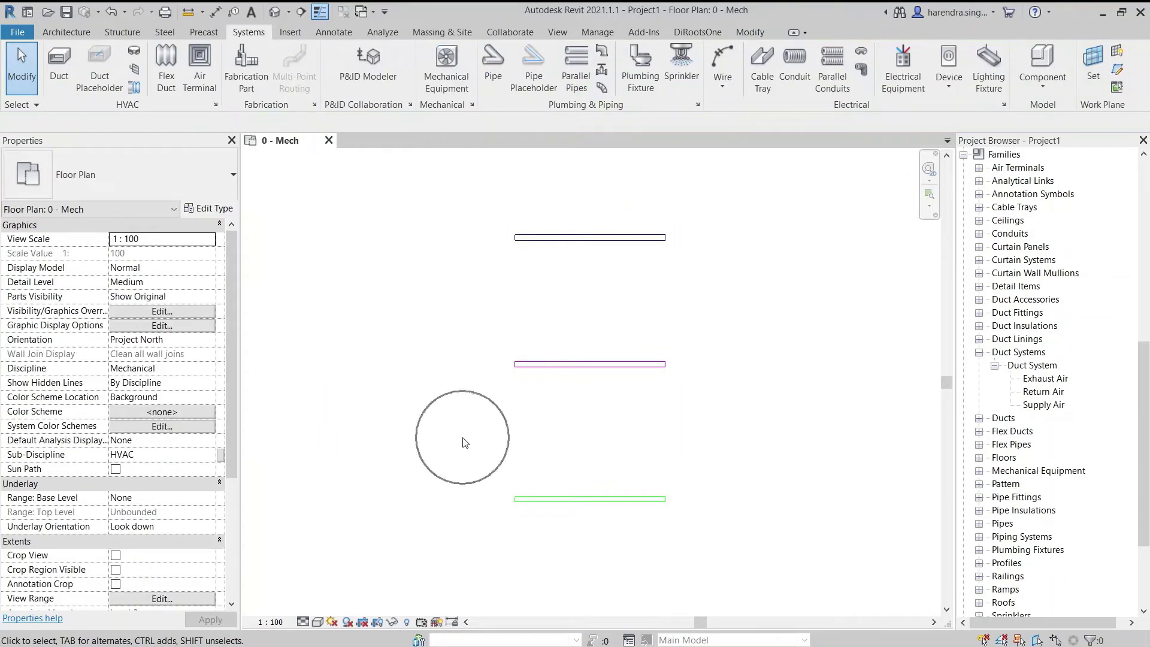
pyautogui.click(564, 499)
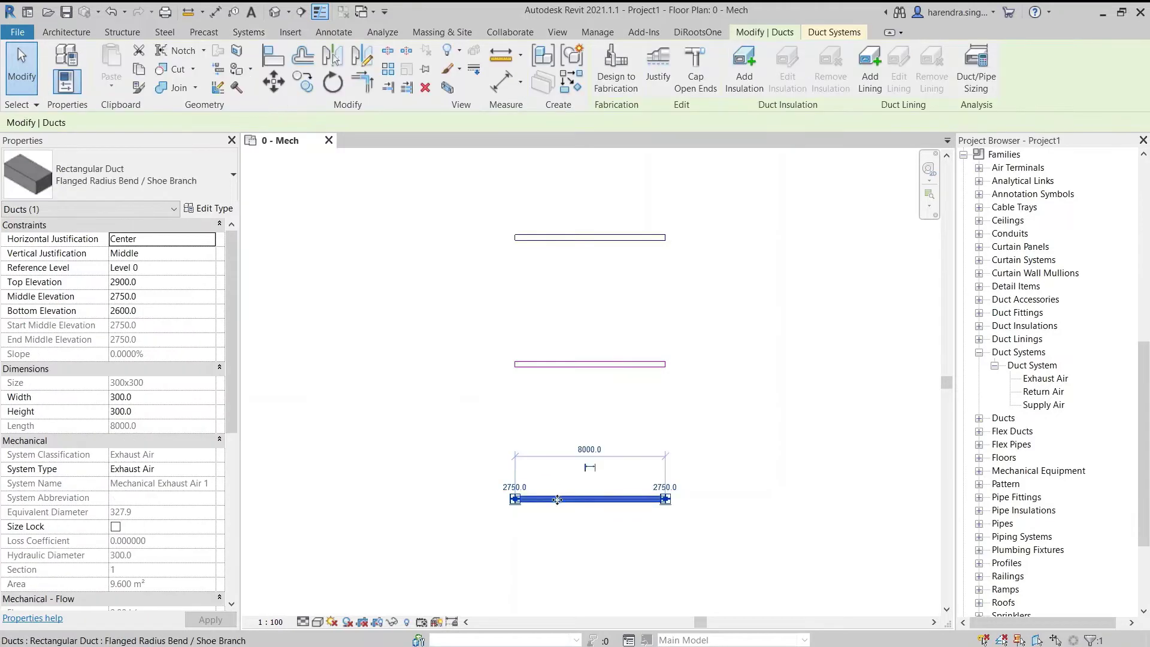
pyautogui.click(164, 458)
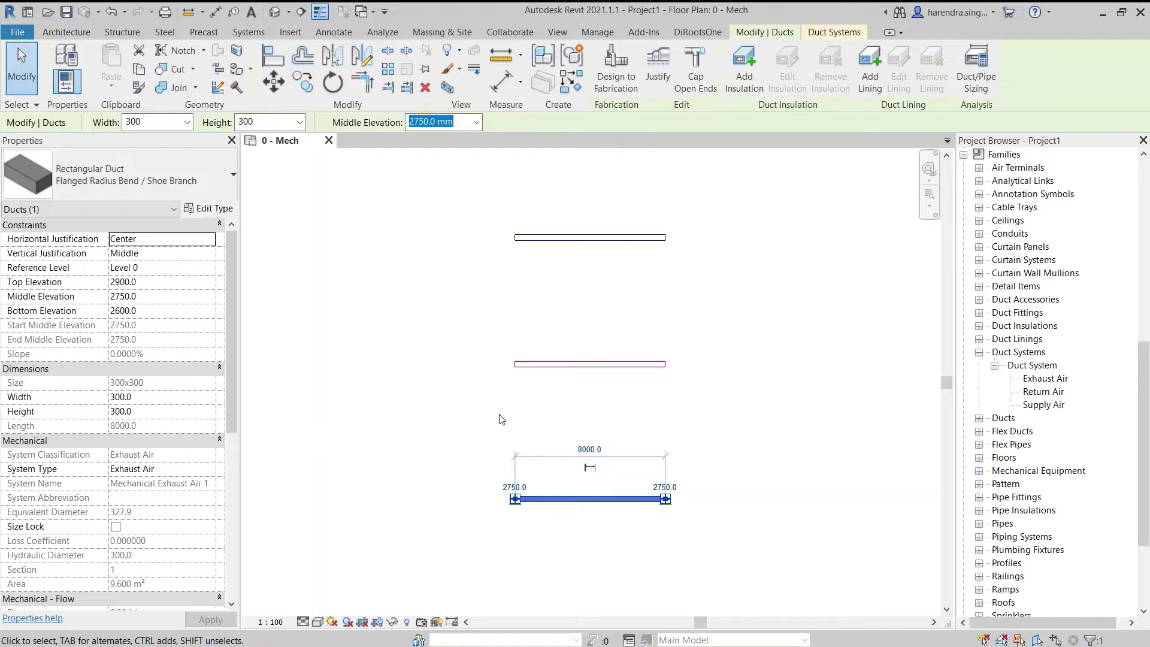
pyautogui.click(535, 420)
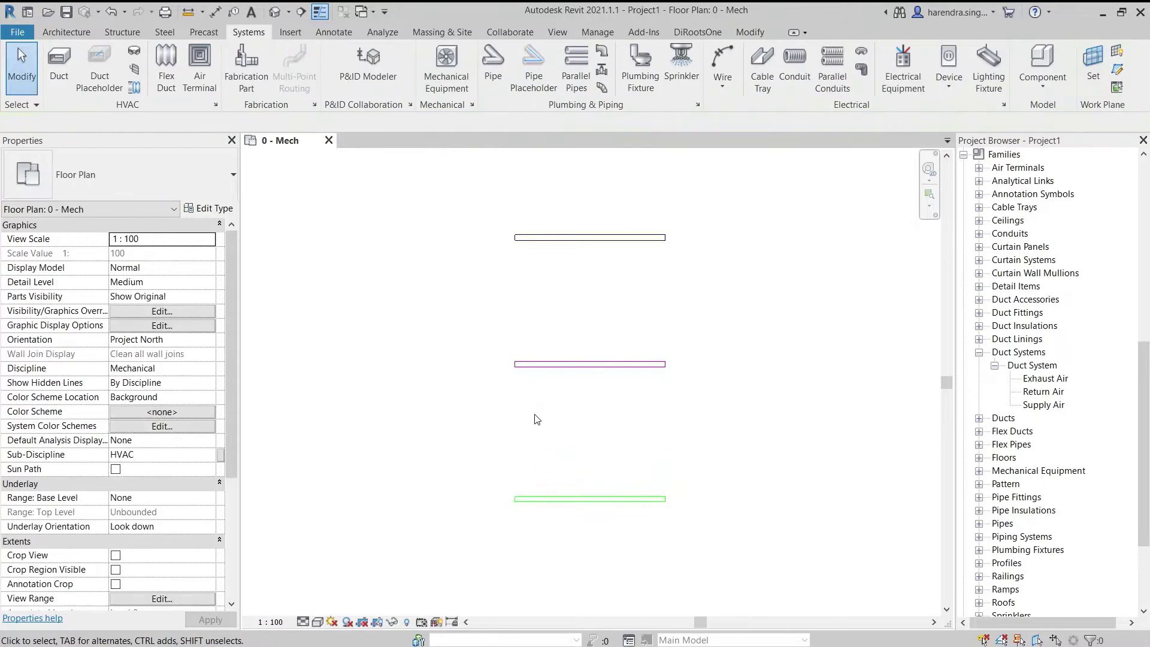
pyautogui.click(563, 425)
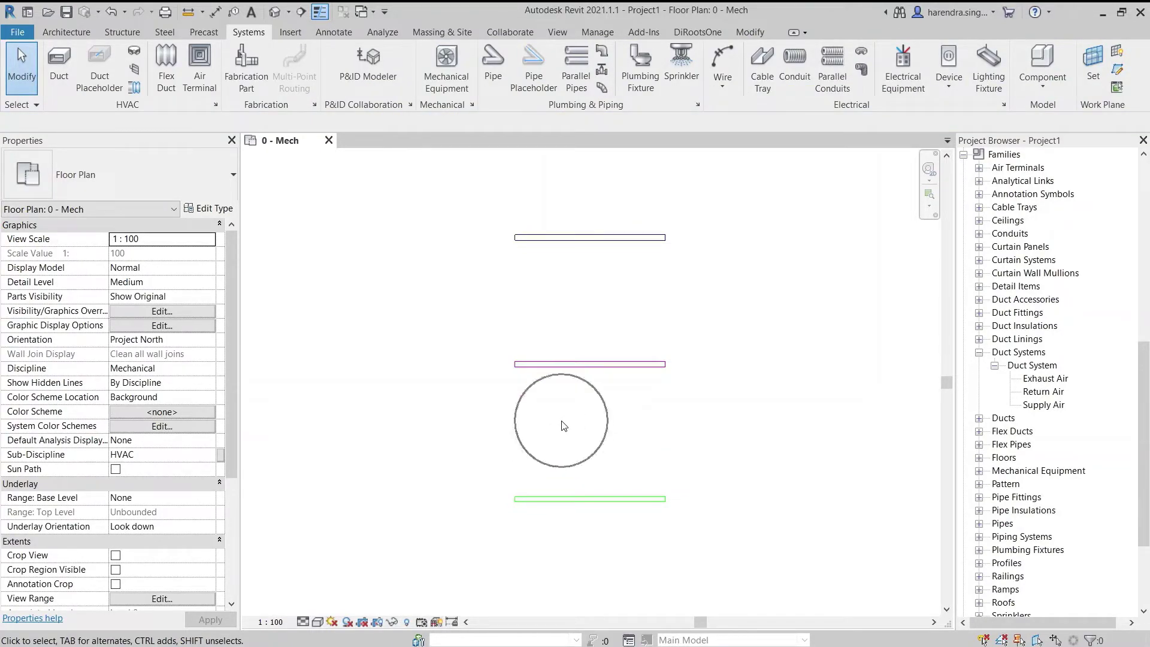
pyautogui.click(1031, 405)
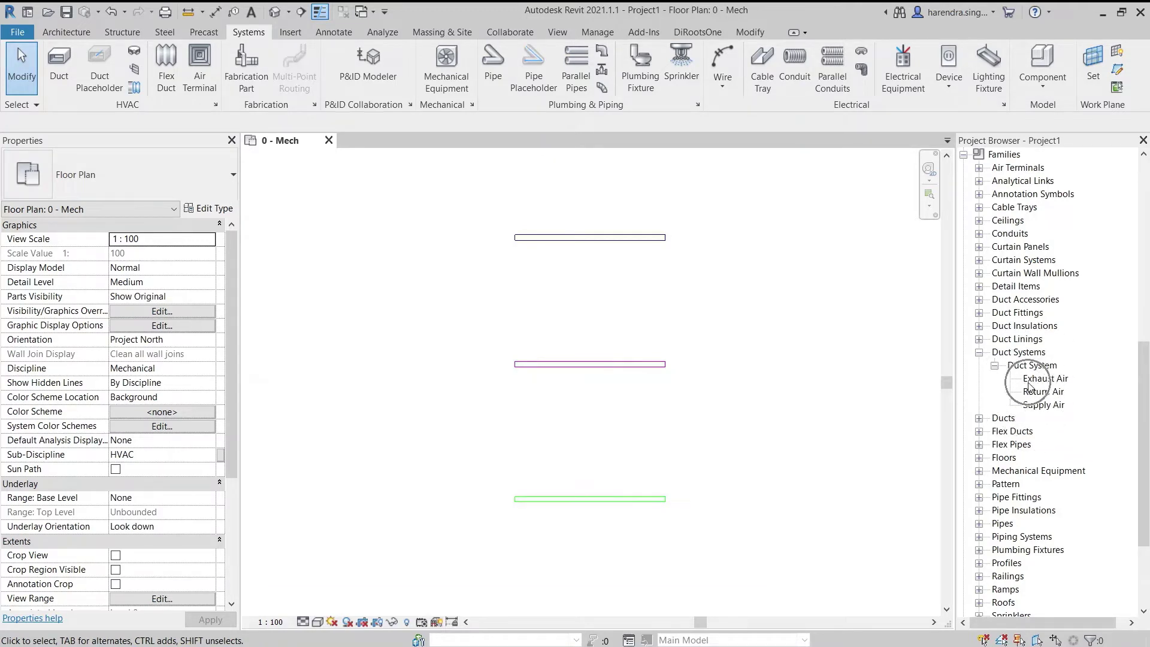
pyautogui.click(1028, 383)
pyautogui.click(1028, 392)
pyautogui.click(1030, 402)
pyautogui.click(1032, 405)
# Duplicate the Supply Air duct system type to create Supply Air 2
pyautogui.click(1042, 413)
pyautogui.click(1042, 408)
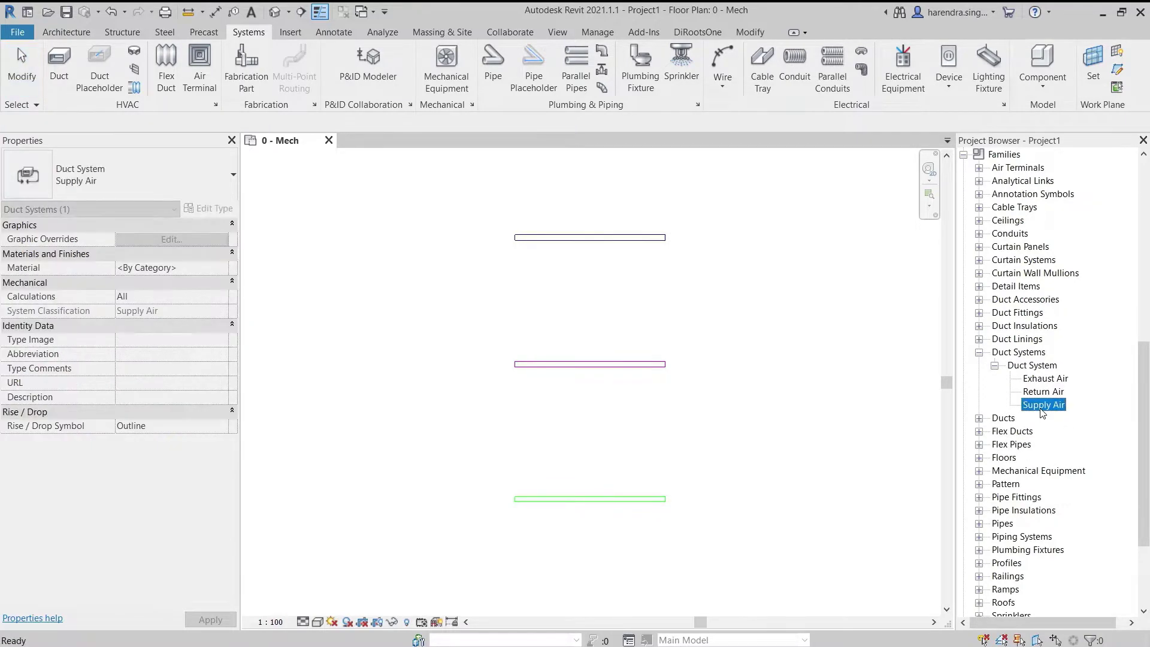
pyautogui.rightClick(1042, 407)
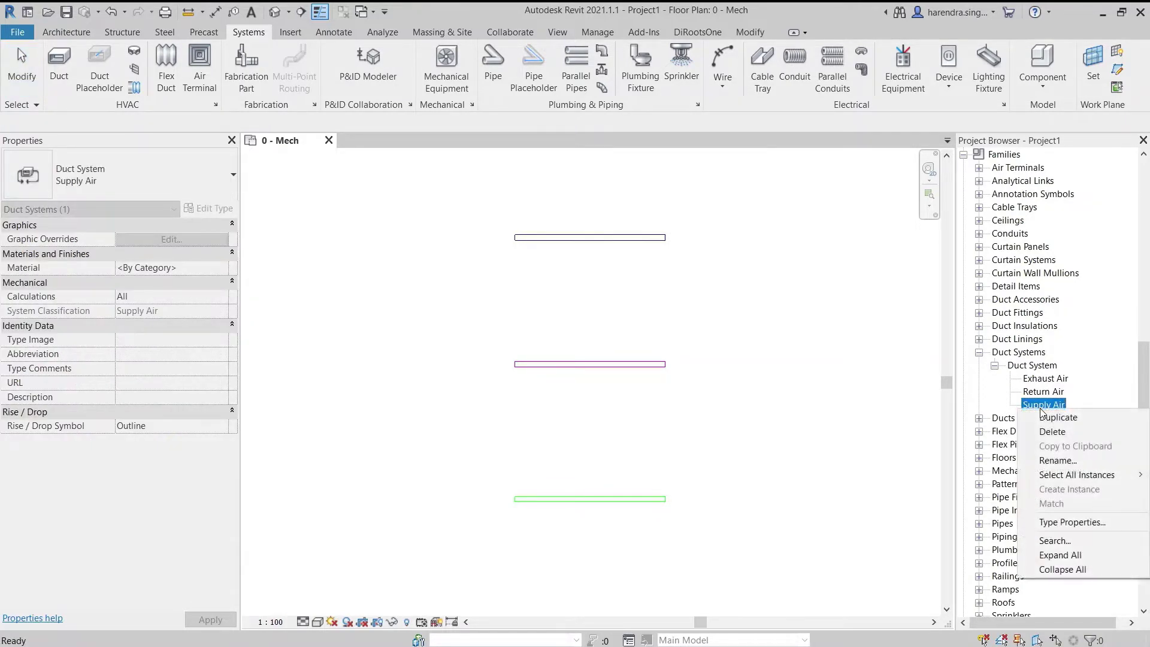
pyautogui.click(1094, 417)
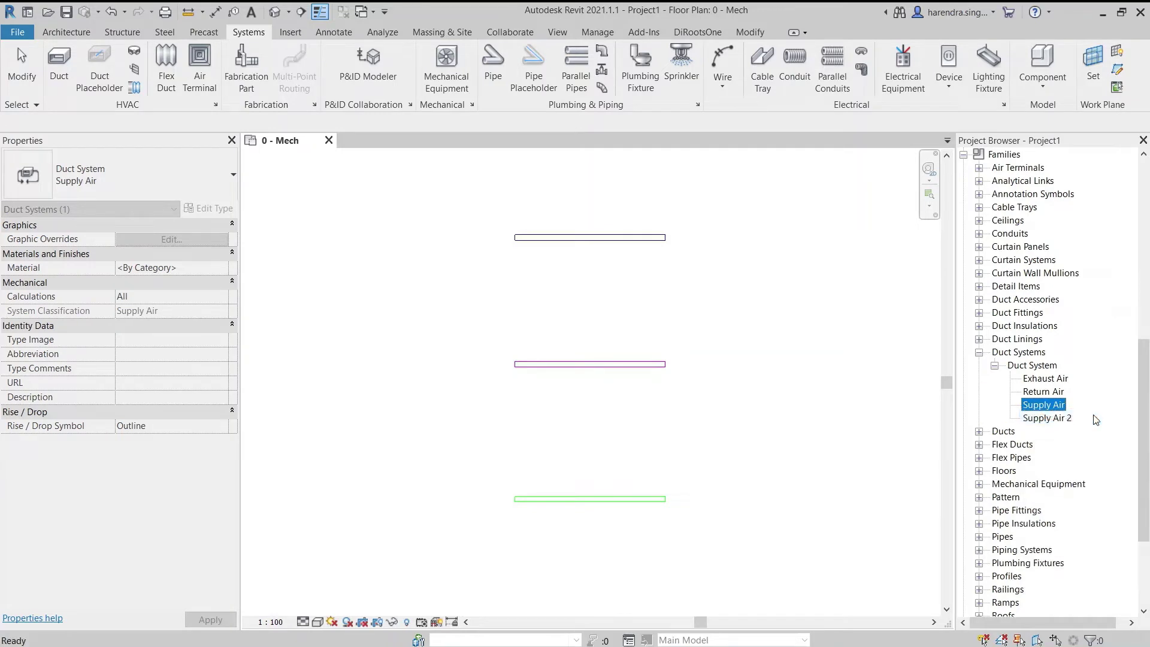
# Rename Supply Air 2 to Fresh Air
pyautogui.click(1055, 423)
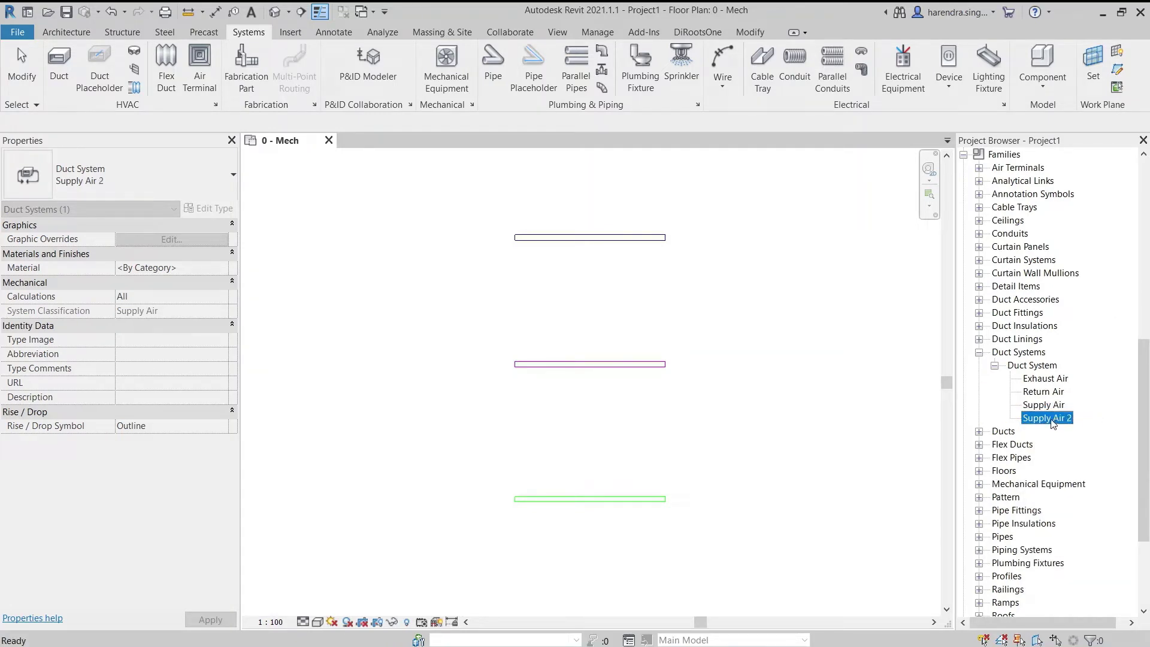
pyautogui.rightClick(1051, 423)
pyautogui.click(1022, 470)
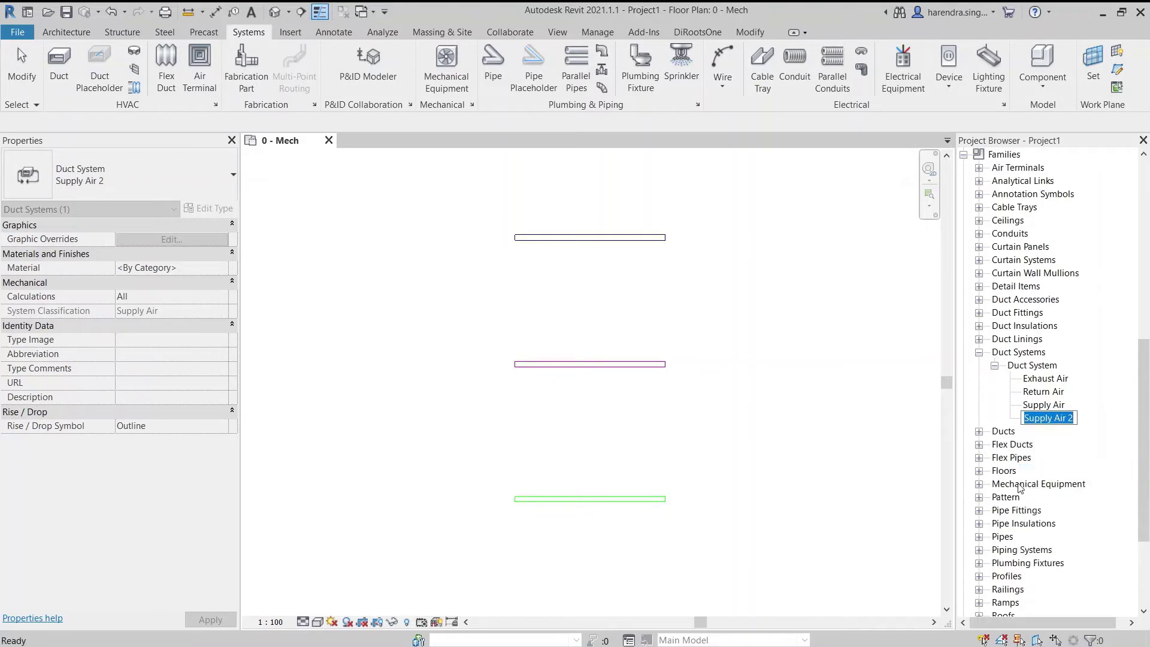
pyautogui.press('End')
pyautogui.press('BackSpace')
pyautogui.press('Home')
pyautogui.press('Delete')
pyautogui.press('Delete')
pyautogui.press('Delete')
pyautogui.press('Delete')
pyautogui.press('Delete')
pyautogui.press('Delete')
pyautogui.press('Delete')
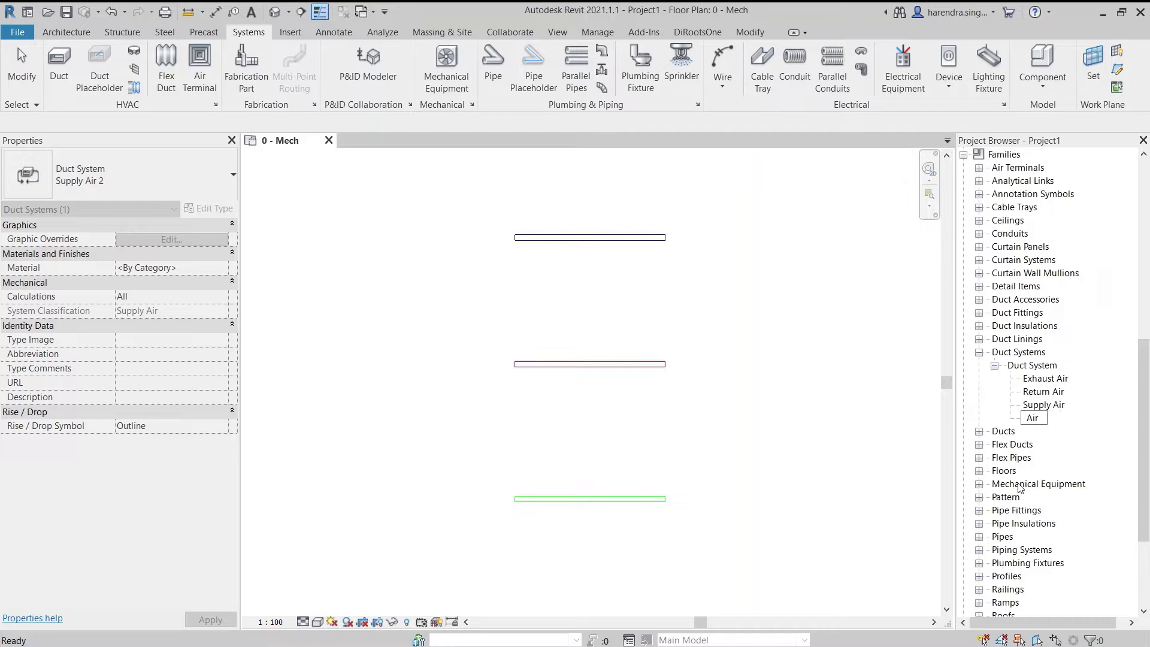
pyautogui.write('Fresh')
pyautogui.press('Return')
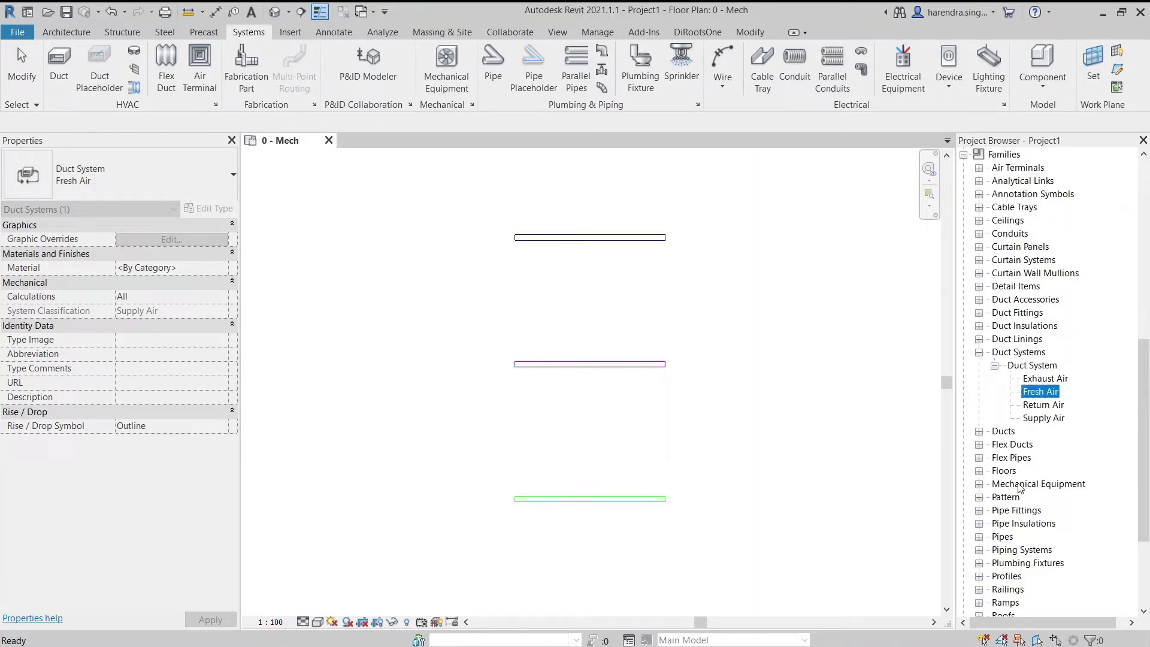
pyautogui.click(1070, 399)
# Give the Fresh Air type an orange RGB 255-128-064 graphic override line colour
pyautogui.rightClick(1064, 399)
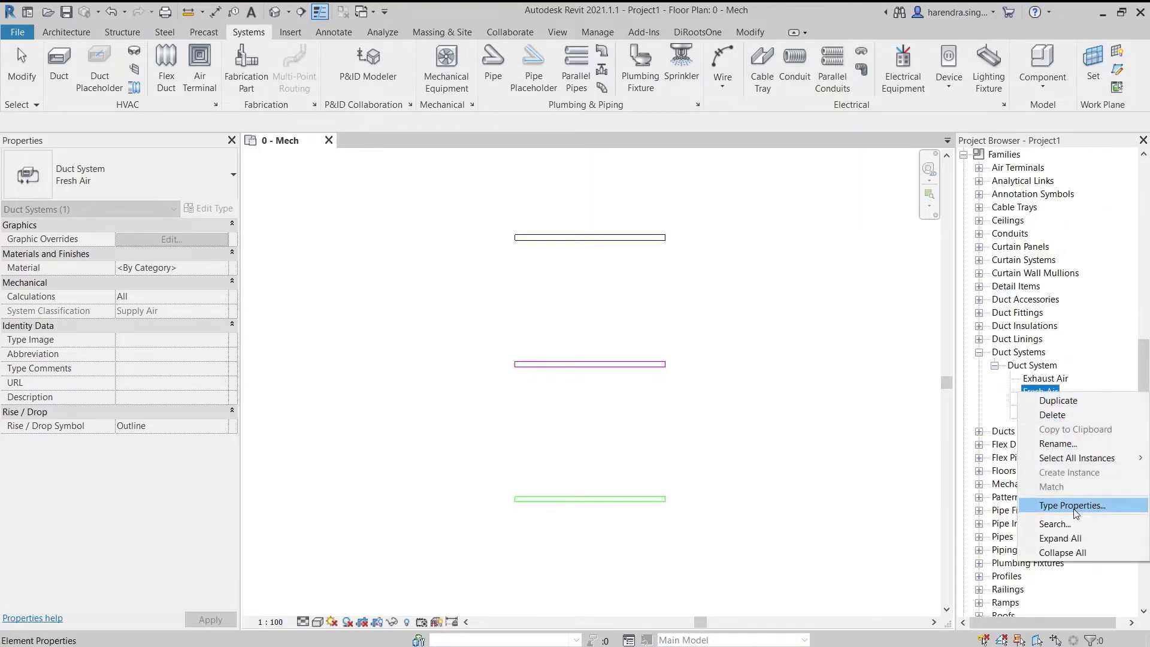
pyautogui.click(1074, 506)
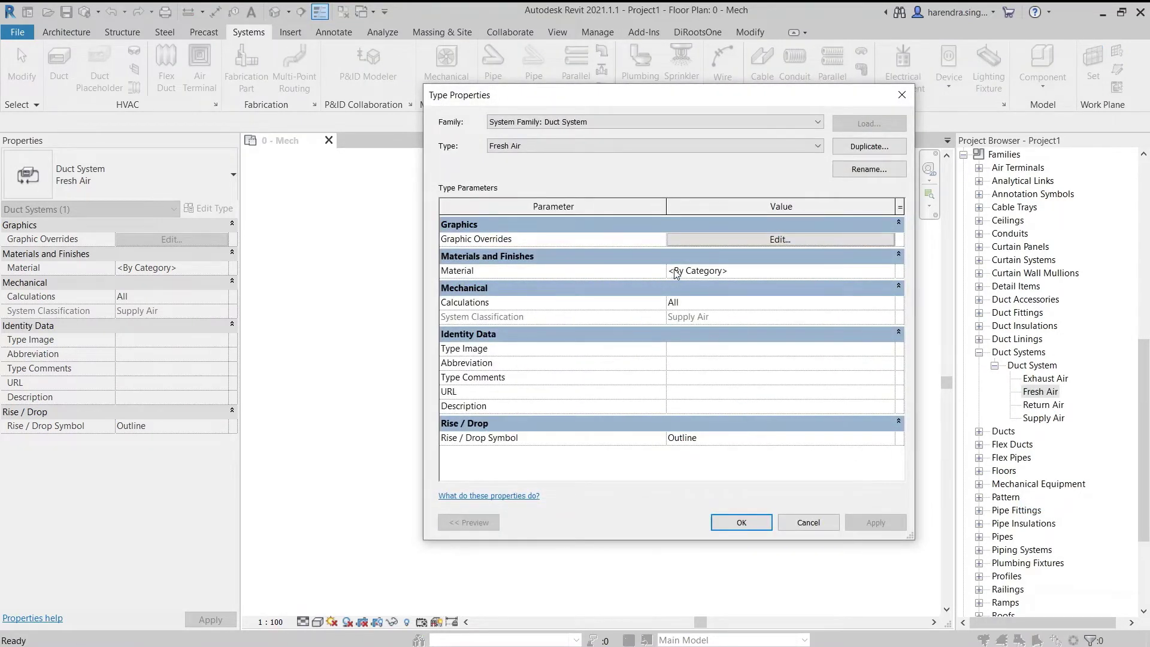
pyautogui.click(723, 239)
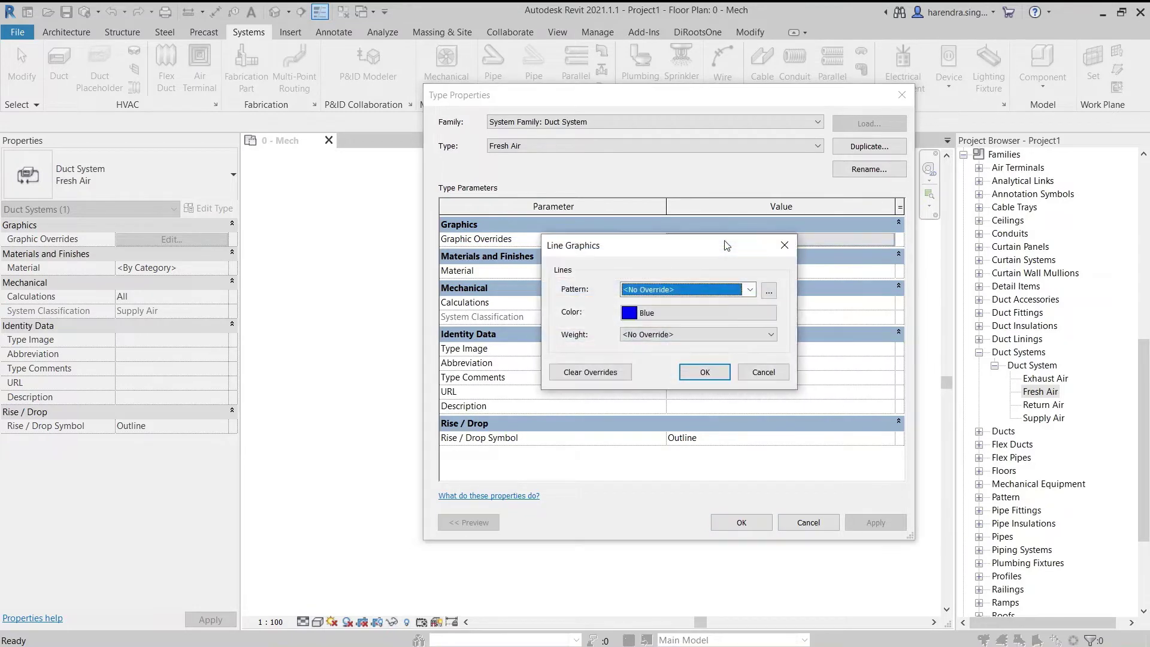
pyautogui.click(674, 315)
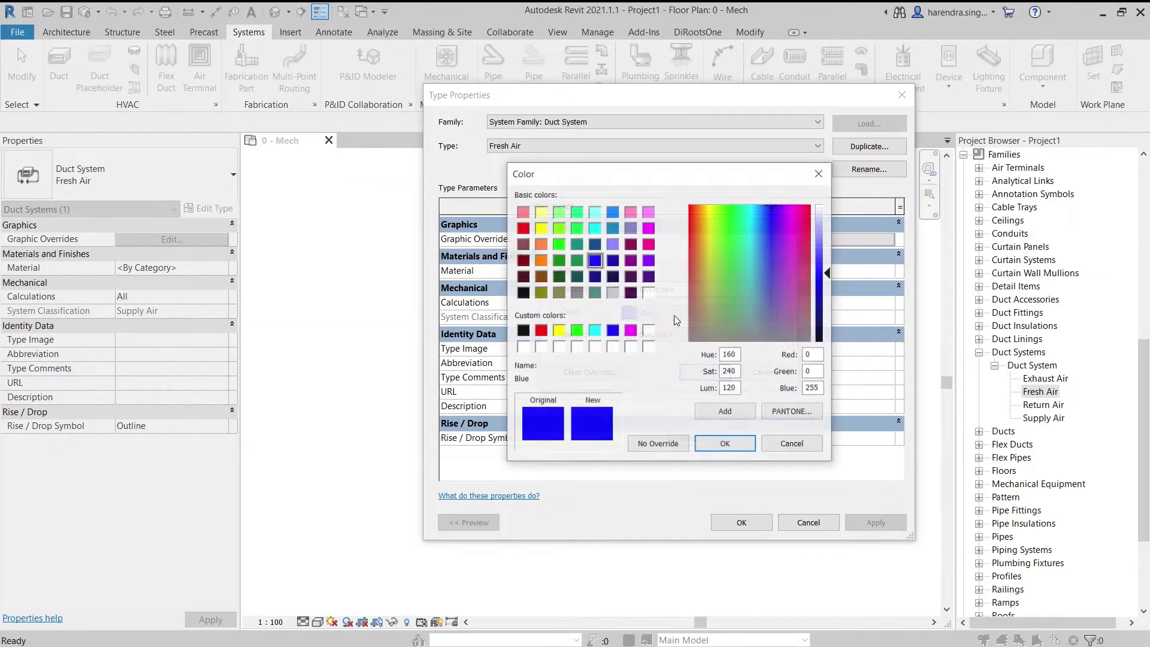
pyautogui.click(540, 244)
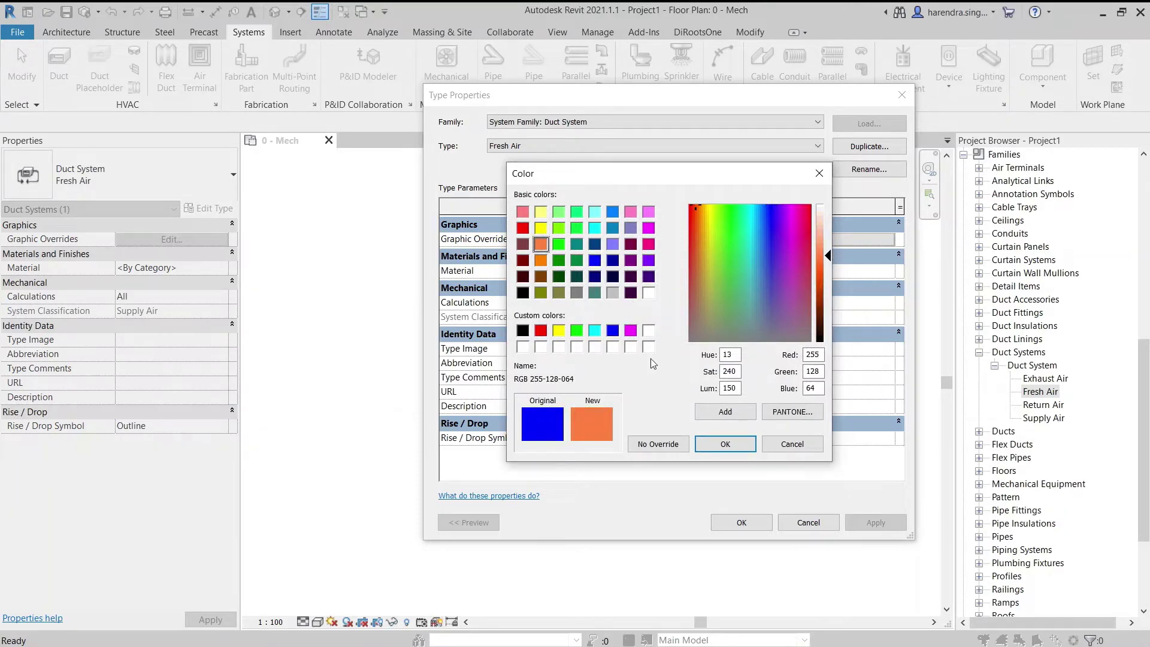
pyautogui.click(725, 444)
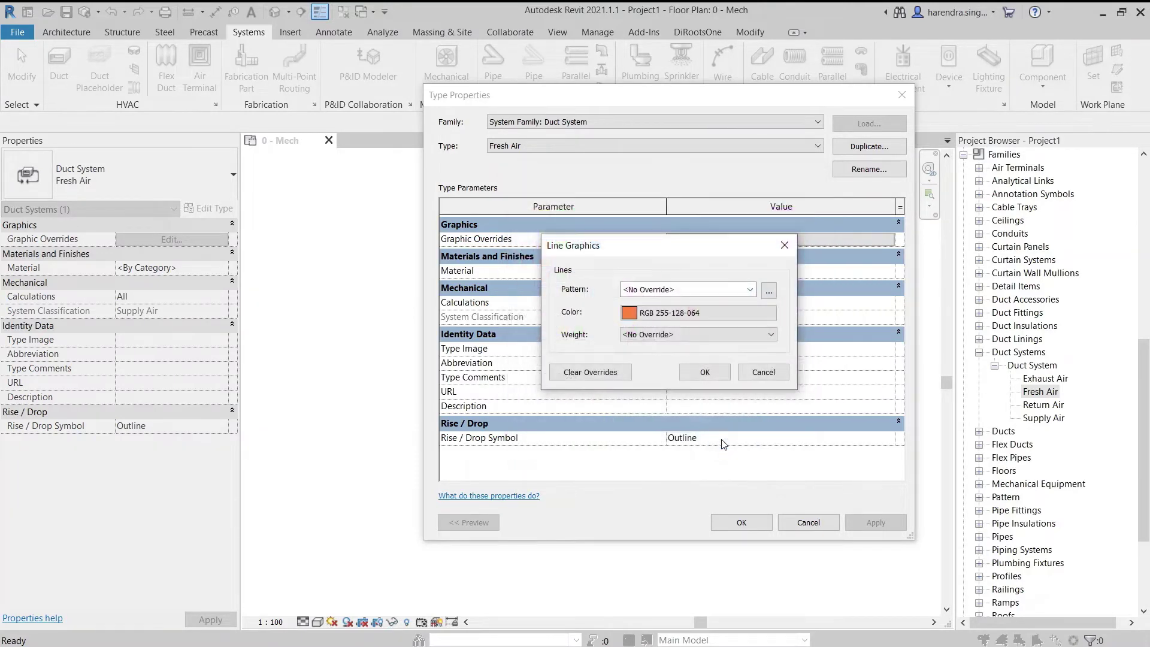
pyautogui.click(698, 376)
pyautogui.click(736, 519)
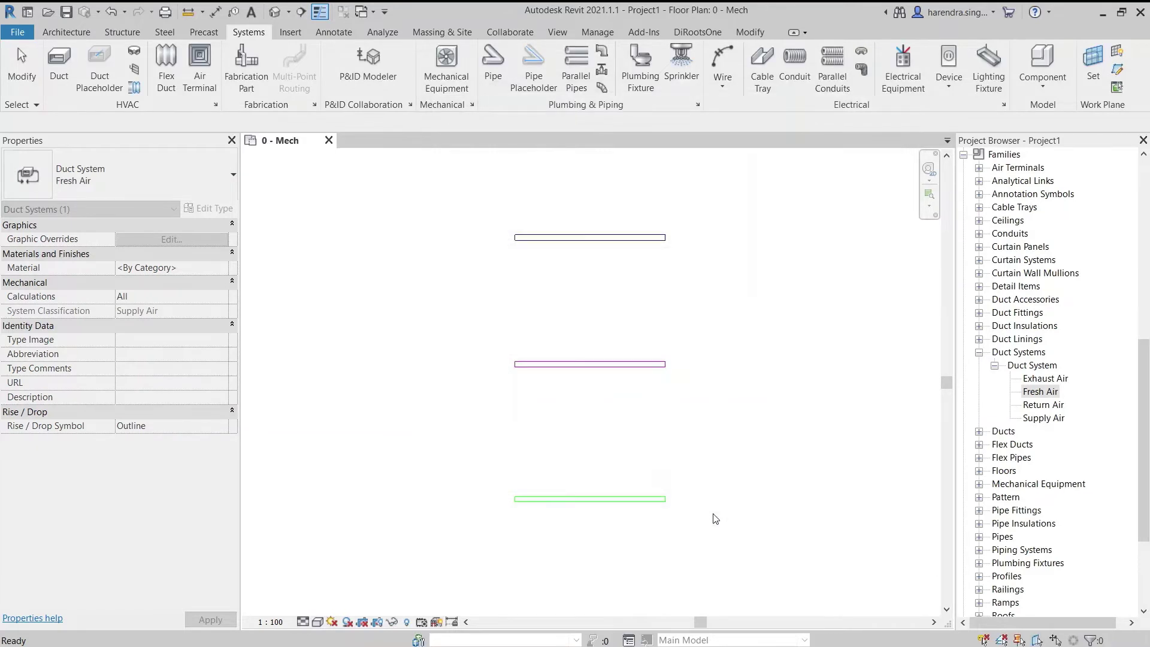
pyautogui.click(602, 397)
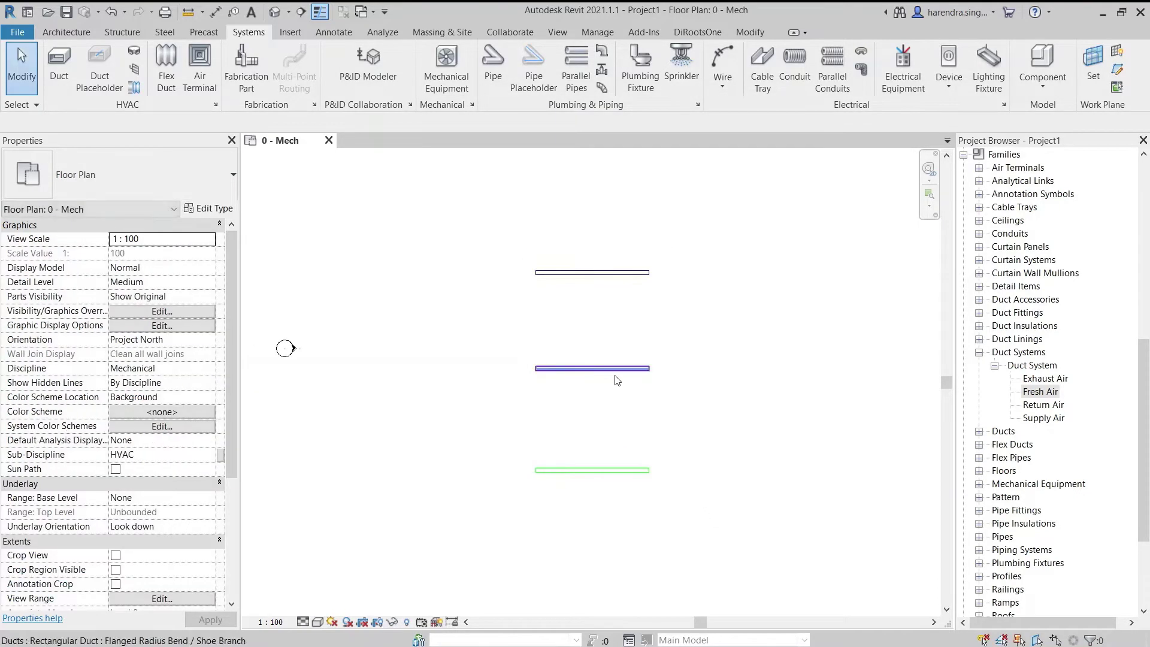
pyautogui.moveTo(607, 394); pyautogui.dragTo(615, 379, button='middle')
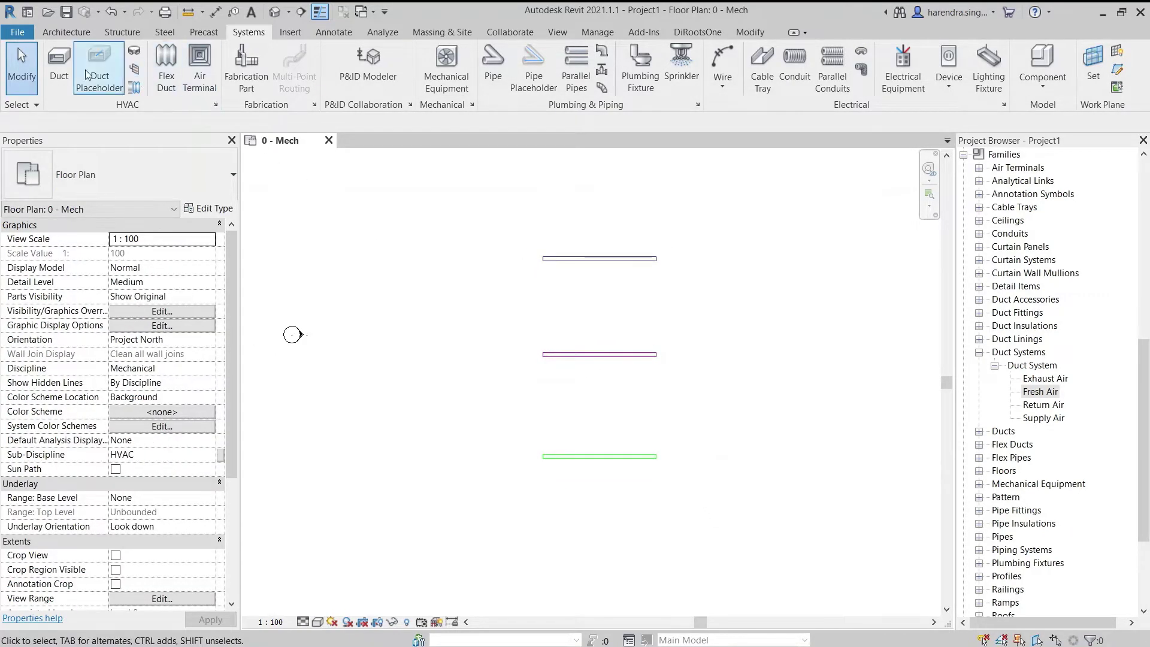
pyautogui.click(65, 79)
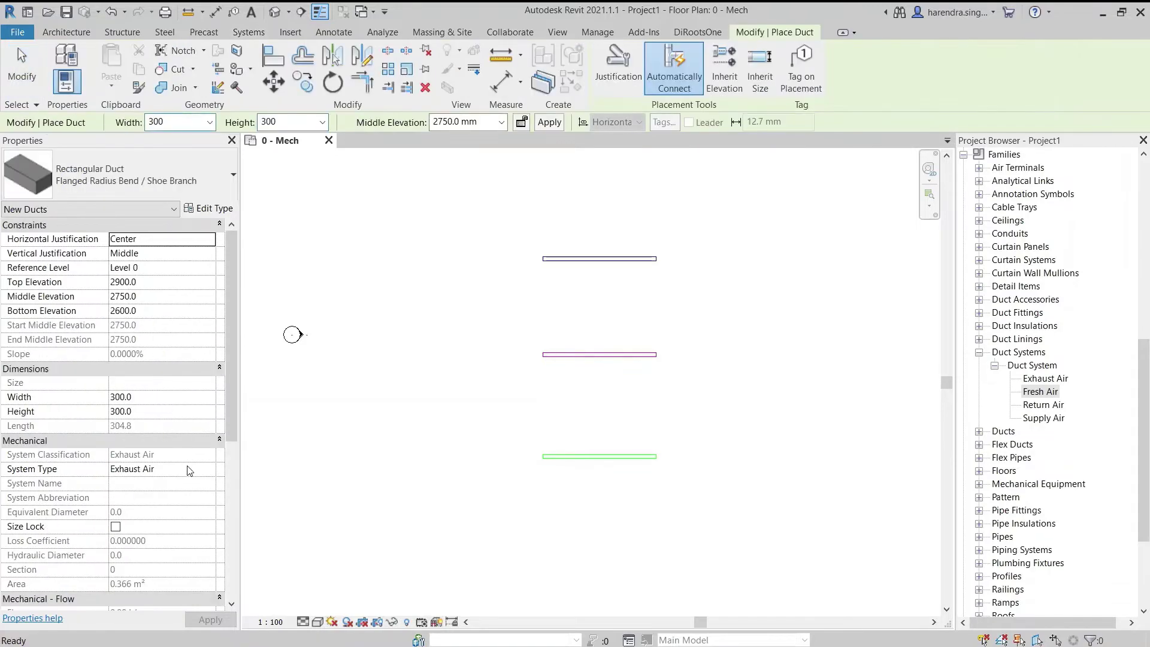
# Draw a 300x300 Fresh Air duct, shown in orange, below the green exhaust duct
pyautogui.click(191, 470)
pyautogui.click(209, 470)
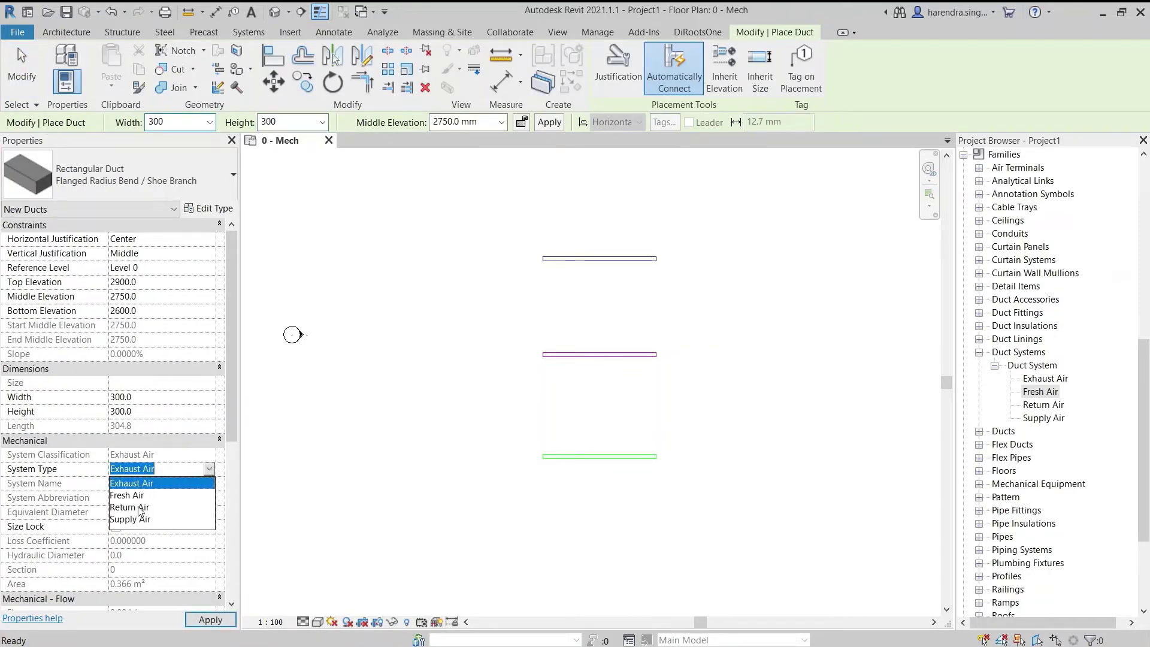
pyautogui.click(141, 492)
pyautogui.click(543, 534)
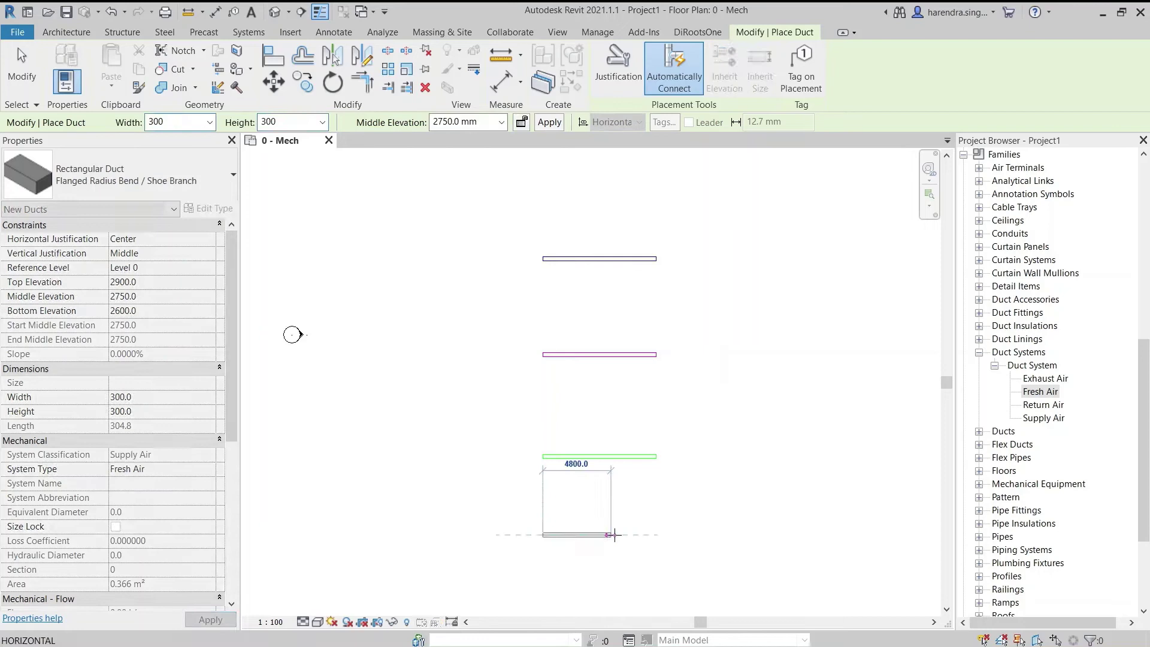
pyautogui.click(652, 538)
pyautogui.press('Escape')
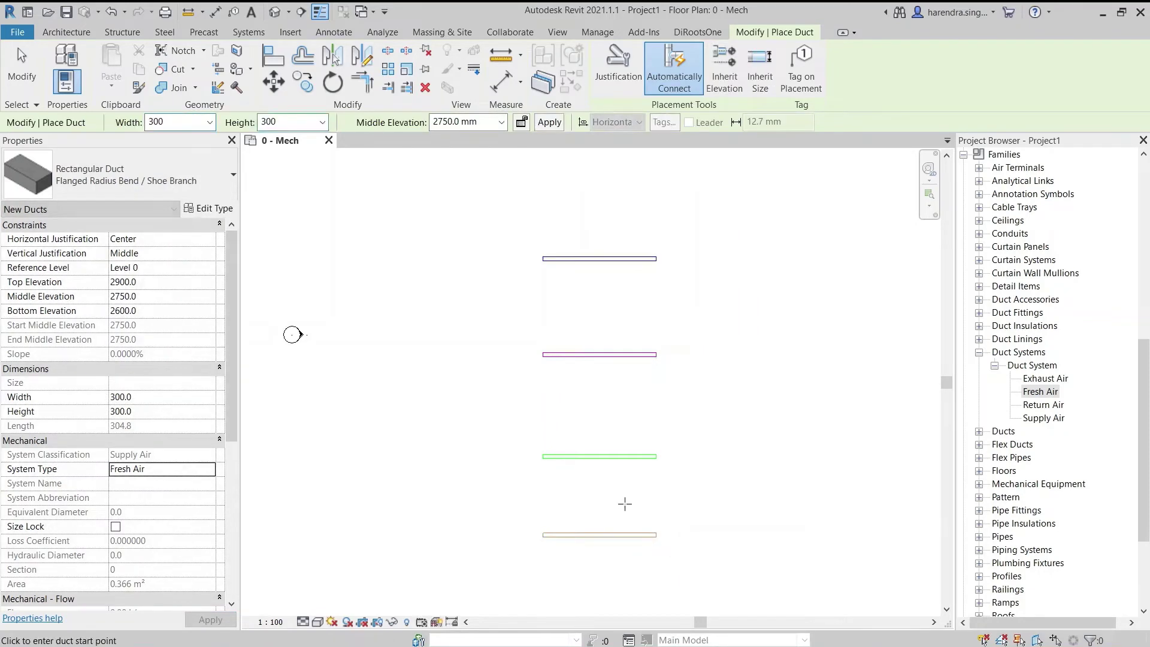
pyautogui.scroll(1, 623, 506)
pyautogui.press('Escape')
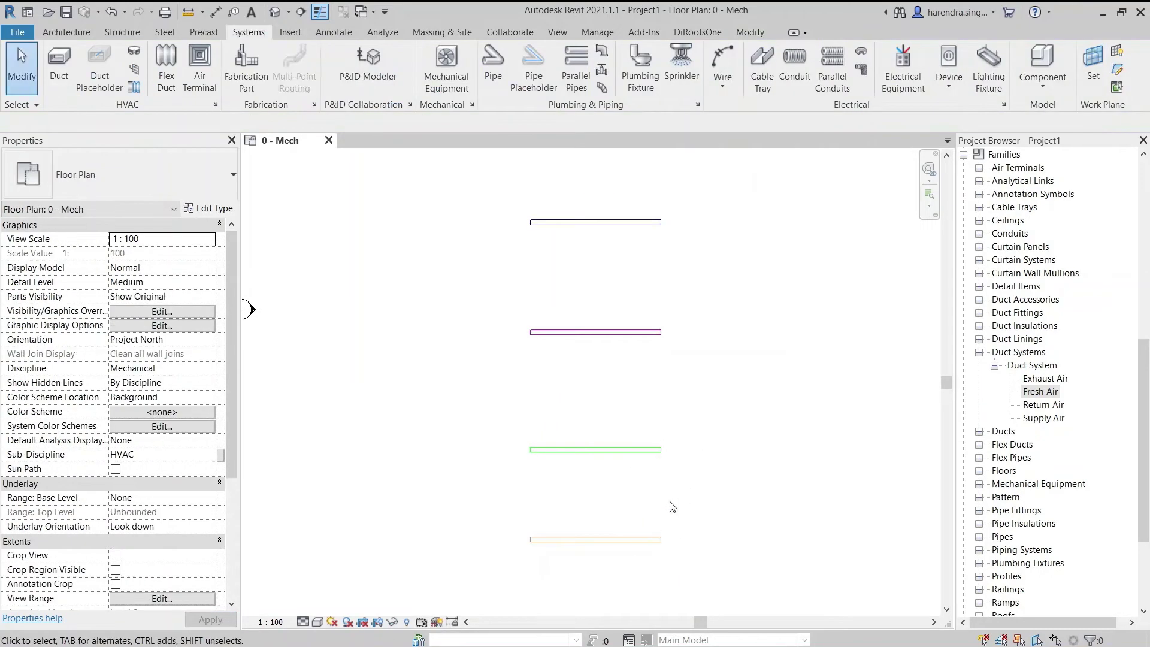
# Check the new orange duct and the Supply Air type, then select the top duct
pyautogui.click(629, 541)
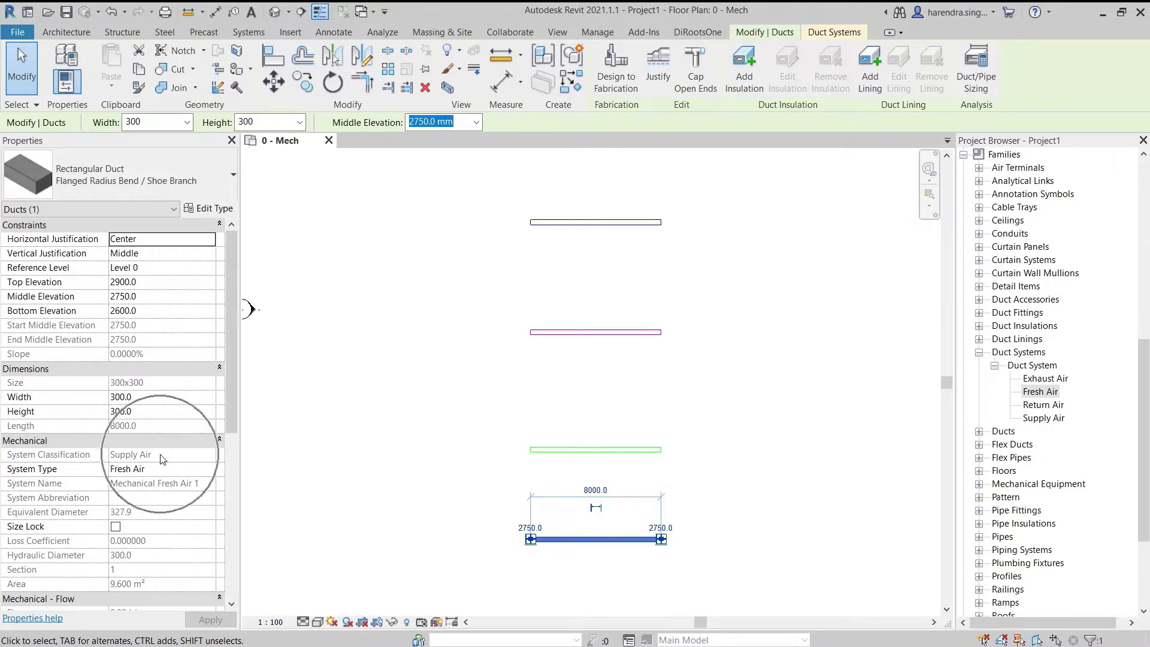
pyautogui.click(513, 477)
pyautogui.click(1042, 419)
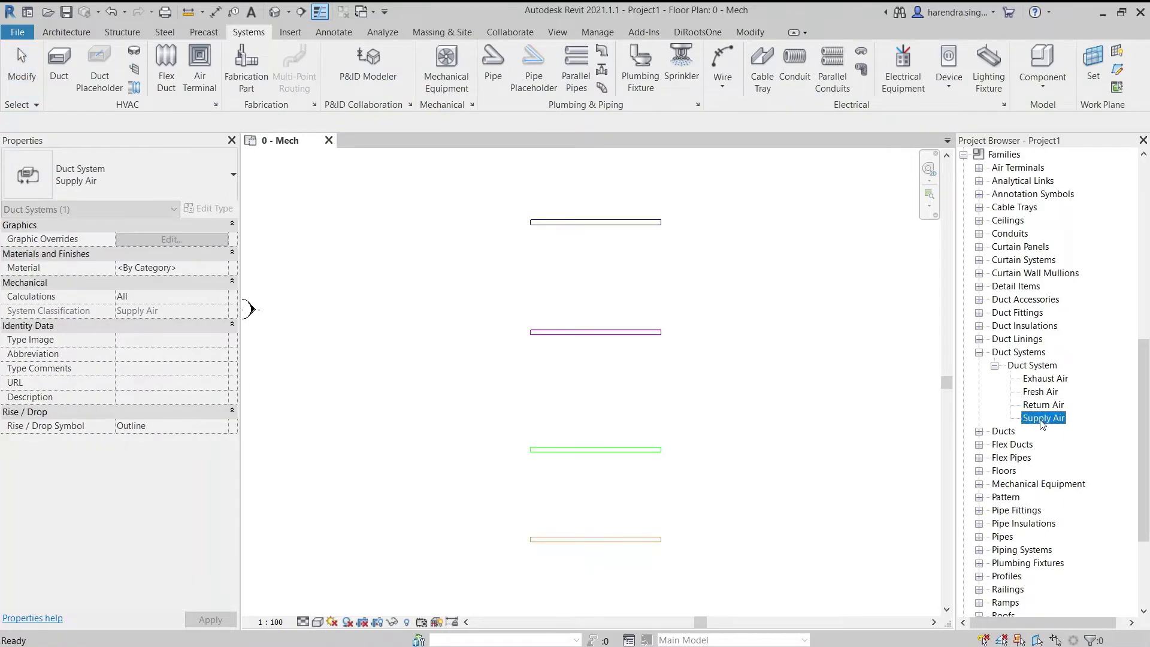
pyautogui.click(724, 422)
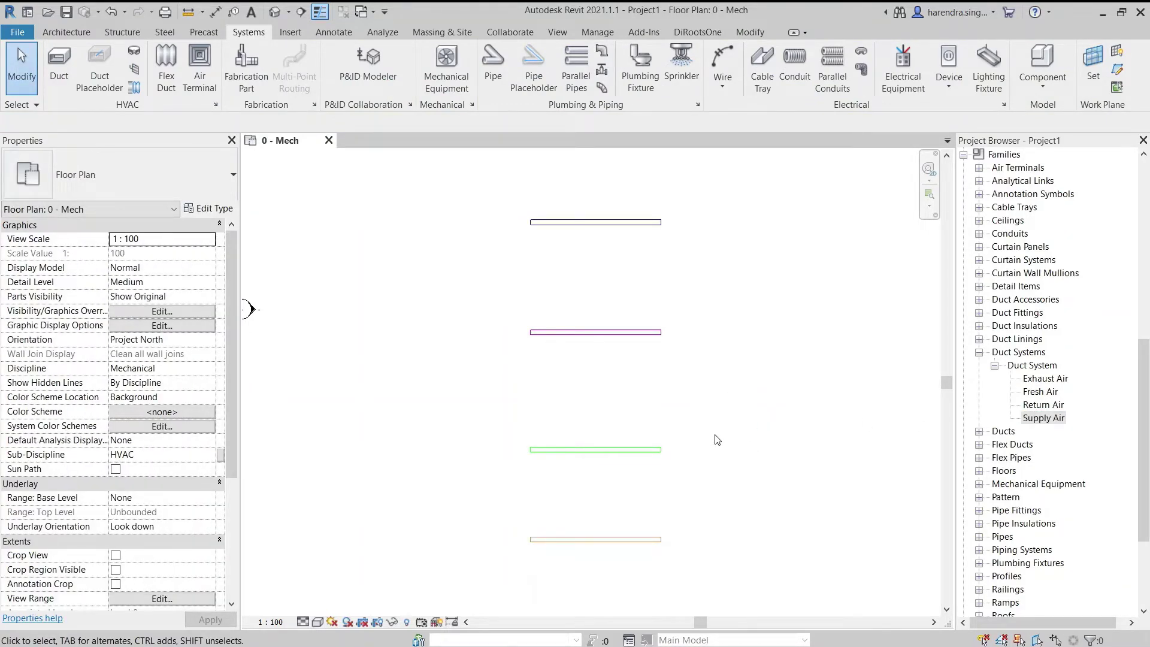
pyautogui.click(584, 232)
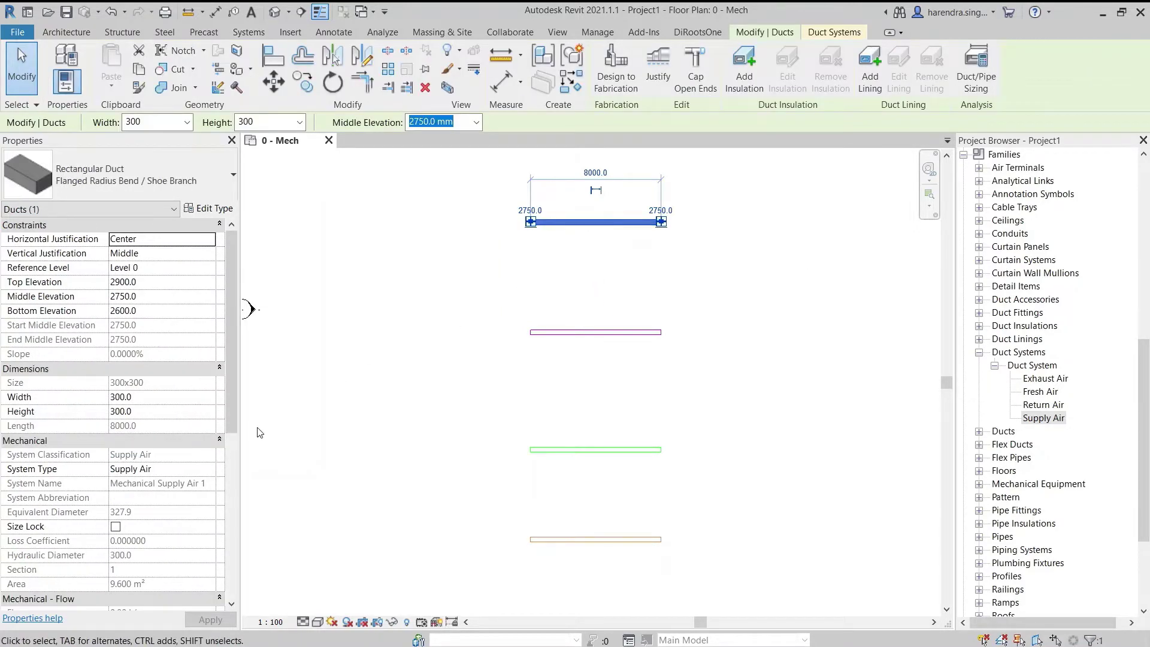
pyautogui.press('Escape')
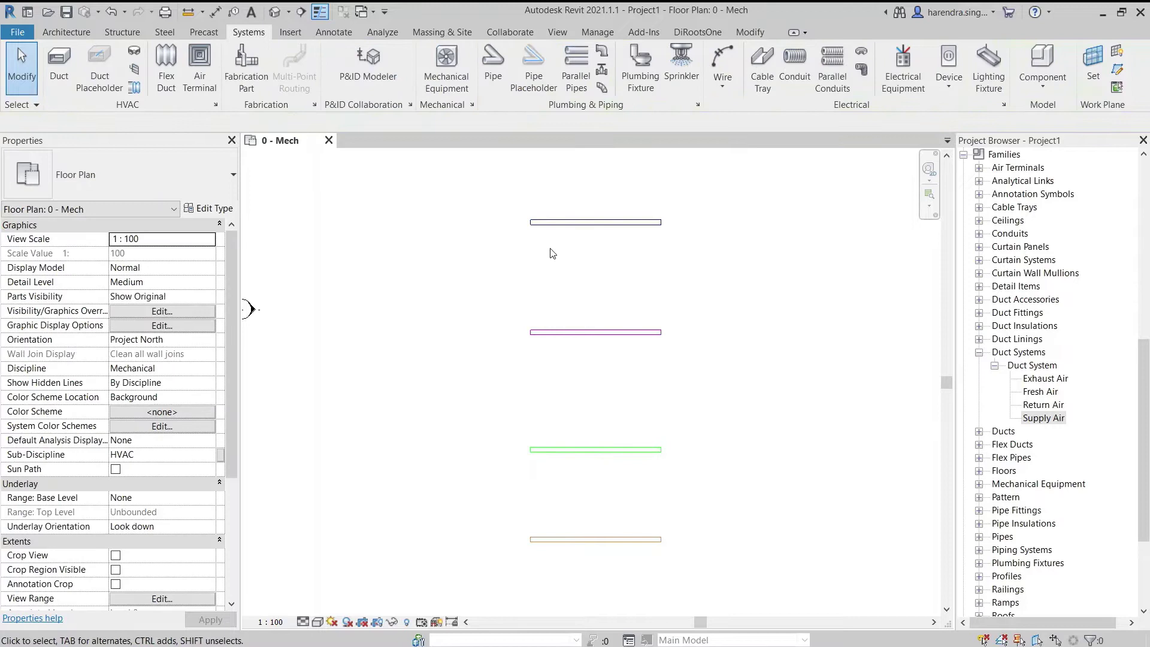
pyautogui.click(569, 225)
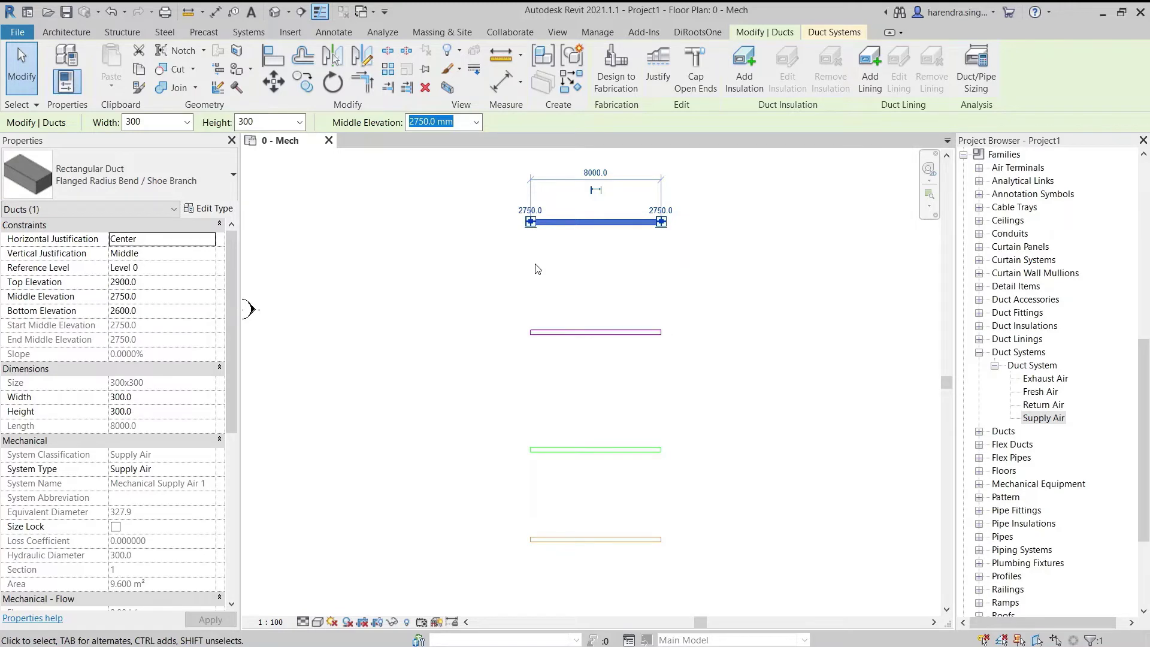
# Set the top duct's system type to Return Air
pyautogui.click(199, 469)
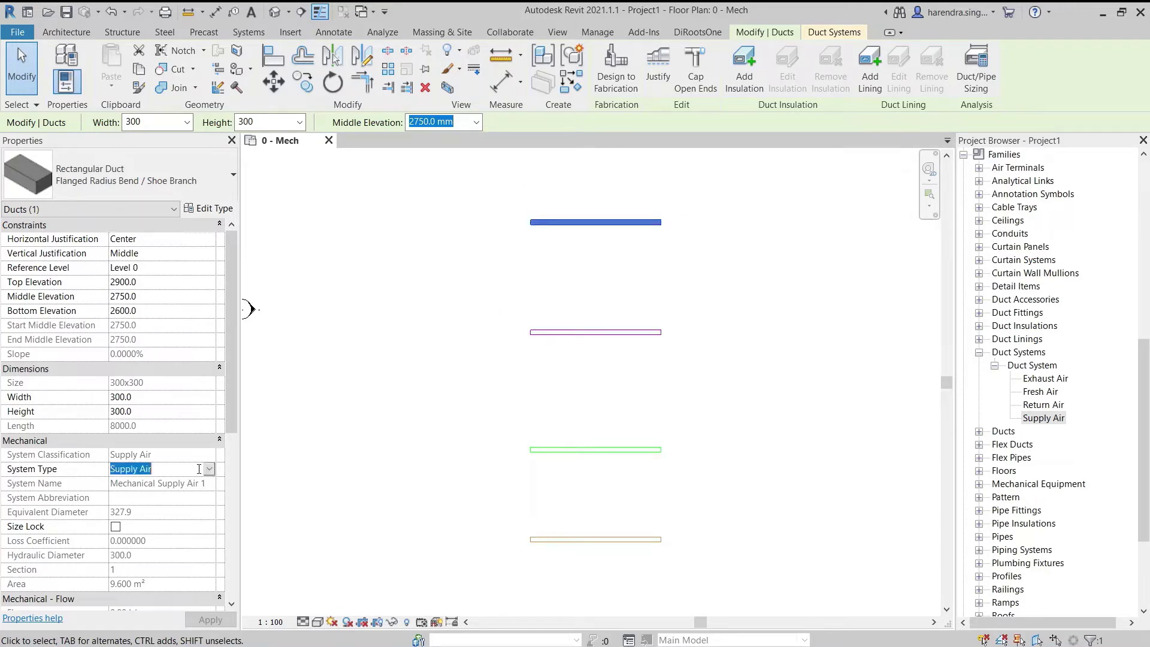
pyautogui.click(209, 468)
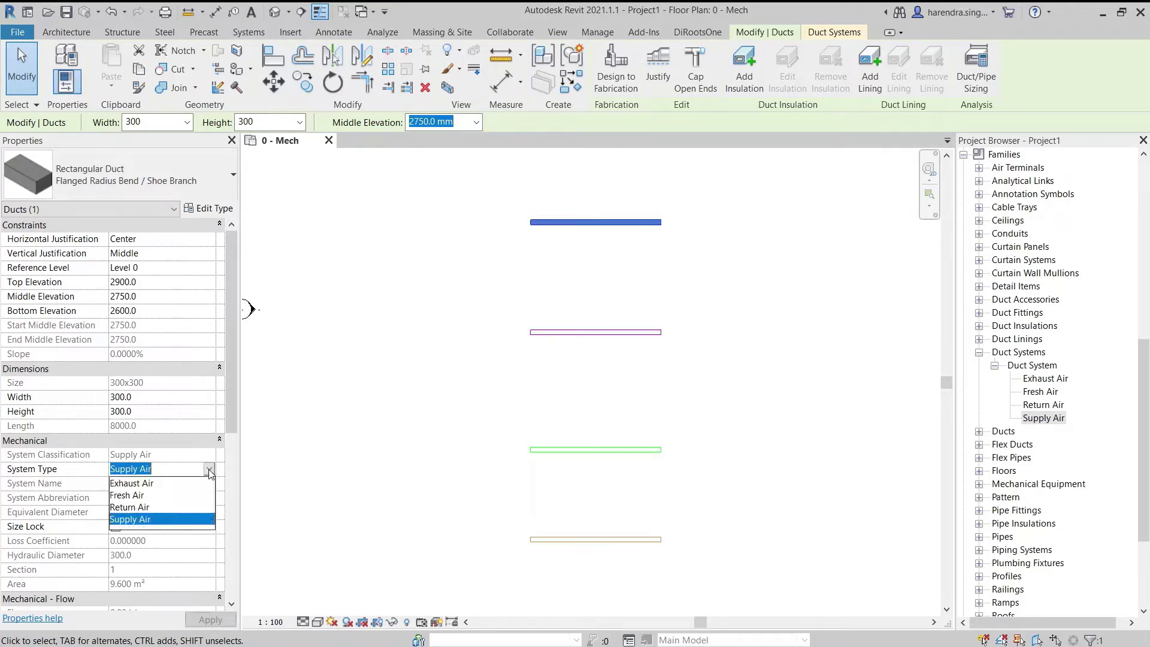
pyautogui.click(151, 508)
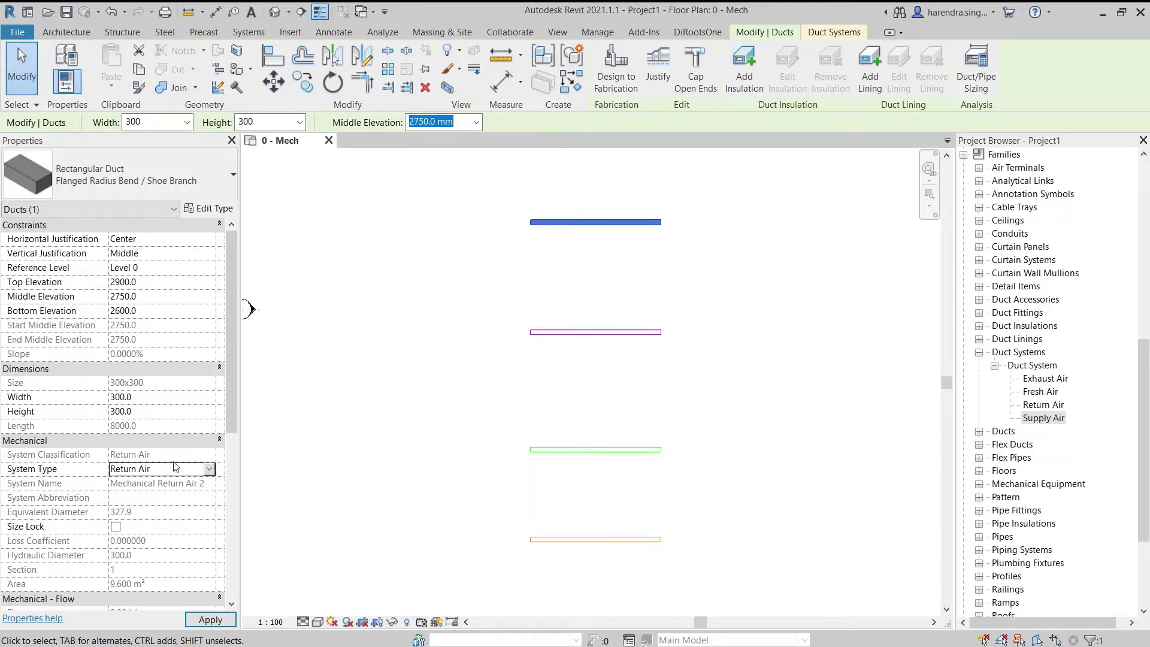
pyautogui.click(170, 461)
pyautogui.click(170, 472)
# Change the top duct's system to Supply Air and start the Air Terminal tool (AT)
pyautogui.click(251, 446)
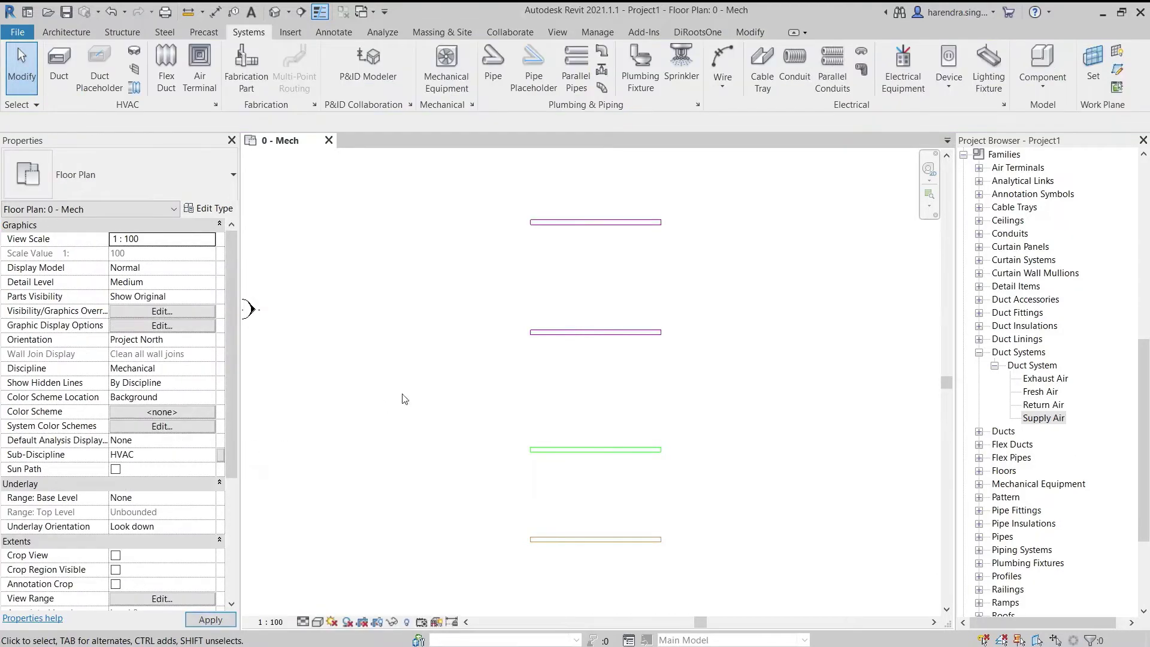
pyautogui.click(551, 222)
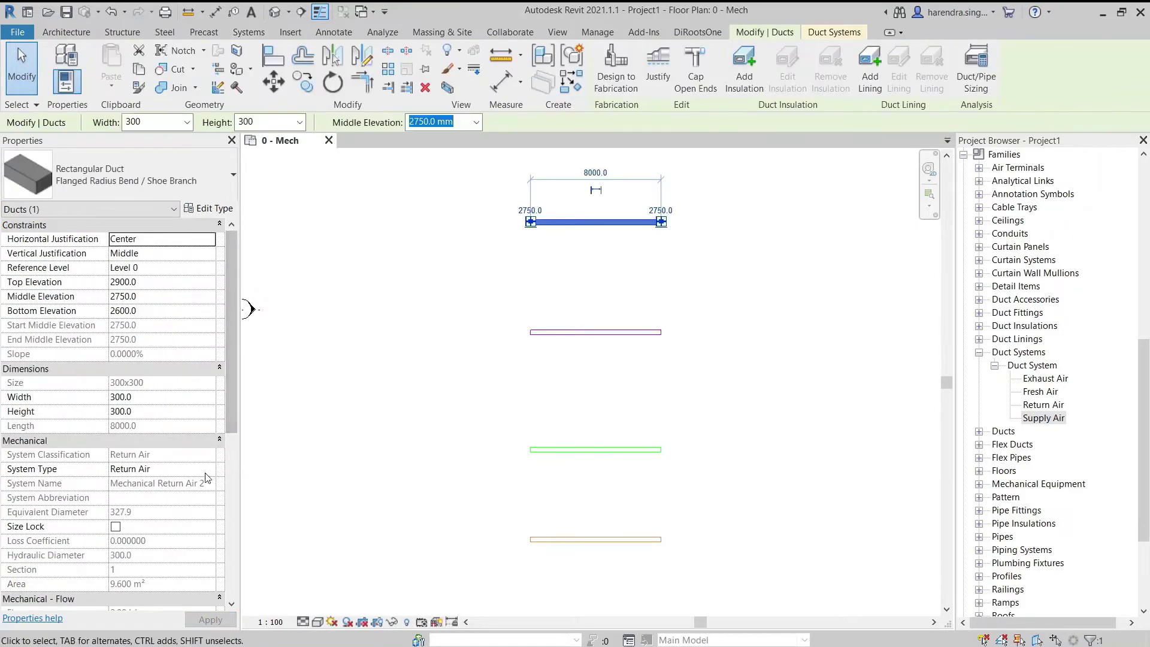
pyautogui.click(207, 469)
pyautogui.click(208, 469)
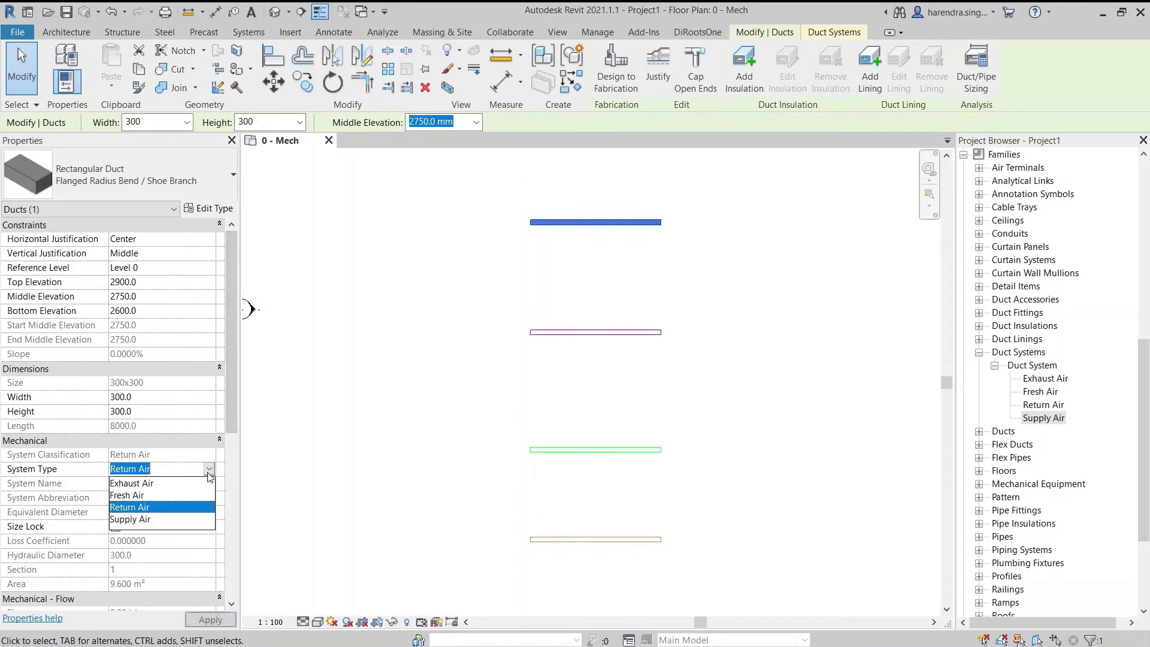
pyautogui.click(146, 519)
pyautogui.click(541, 285)
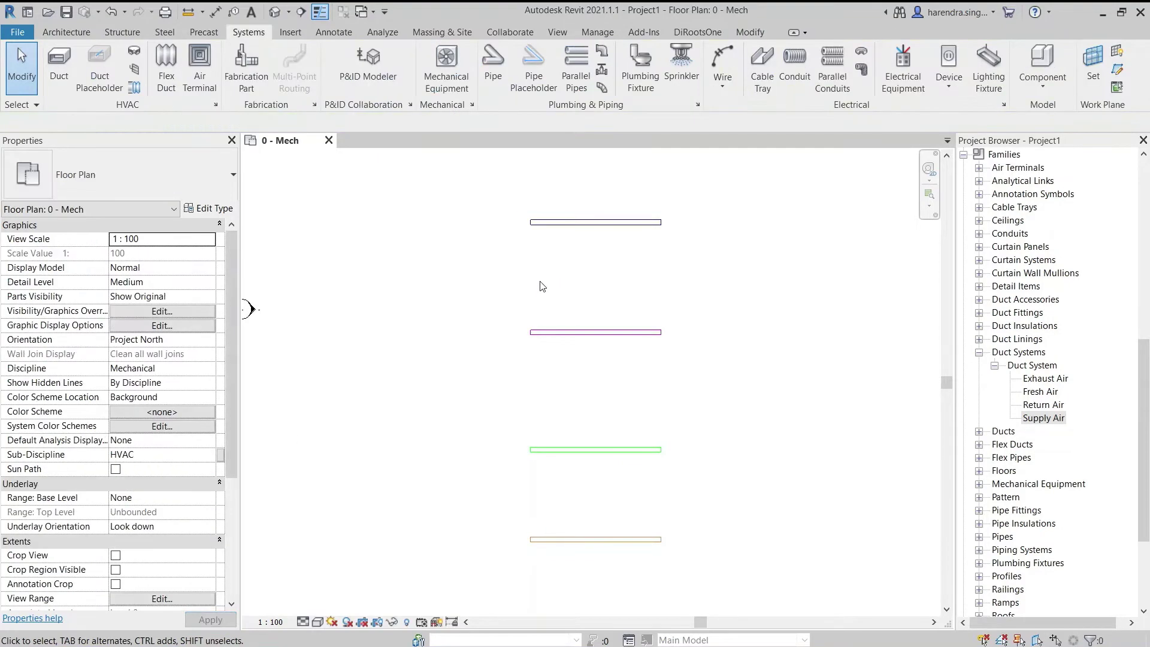
pyautogui.press('a')
pyautogui.press('t')
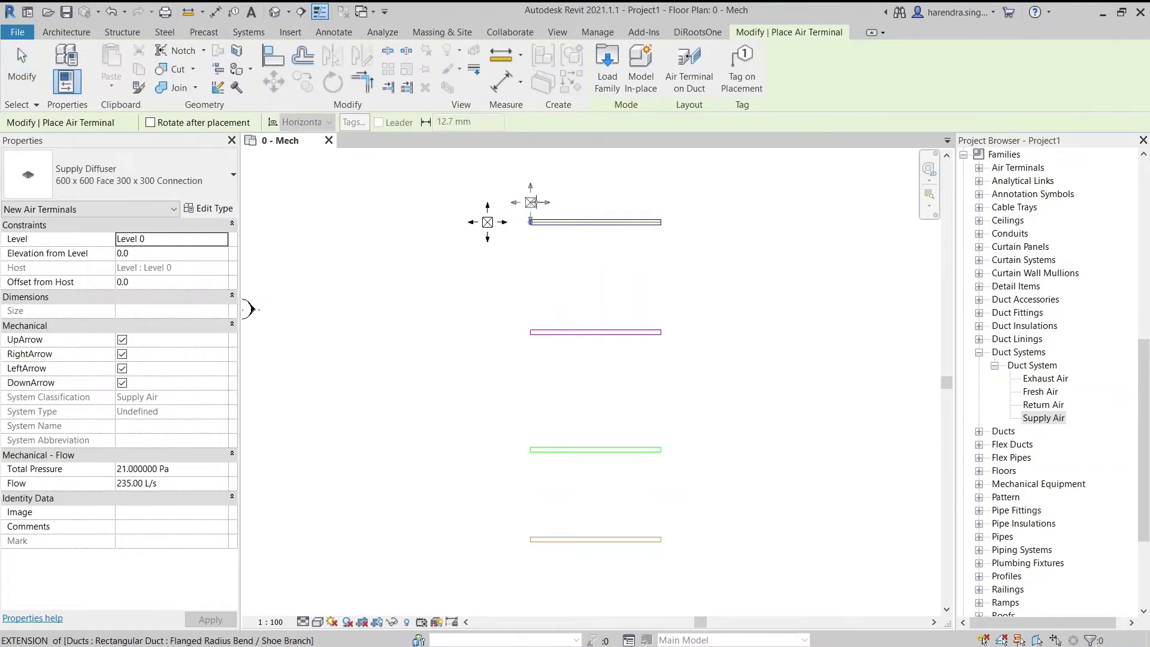
pyautogui.scroll(2, 531, 202)
pyautogui.press('Escape')
pyautogui.click(542, 232)
pyautogui.moveTo(528, 232); pyautogui.dragTo(464, 233)
pyautogui.moveTo(480, 288); pyautogui.dragTo(495, 331)
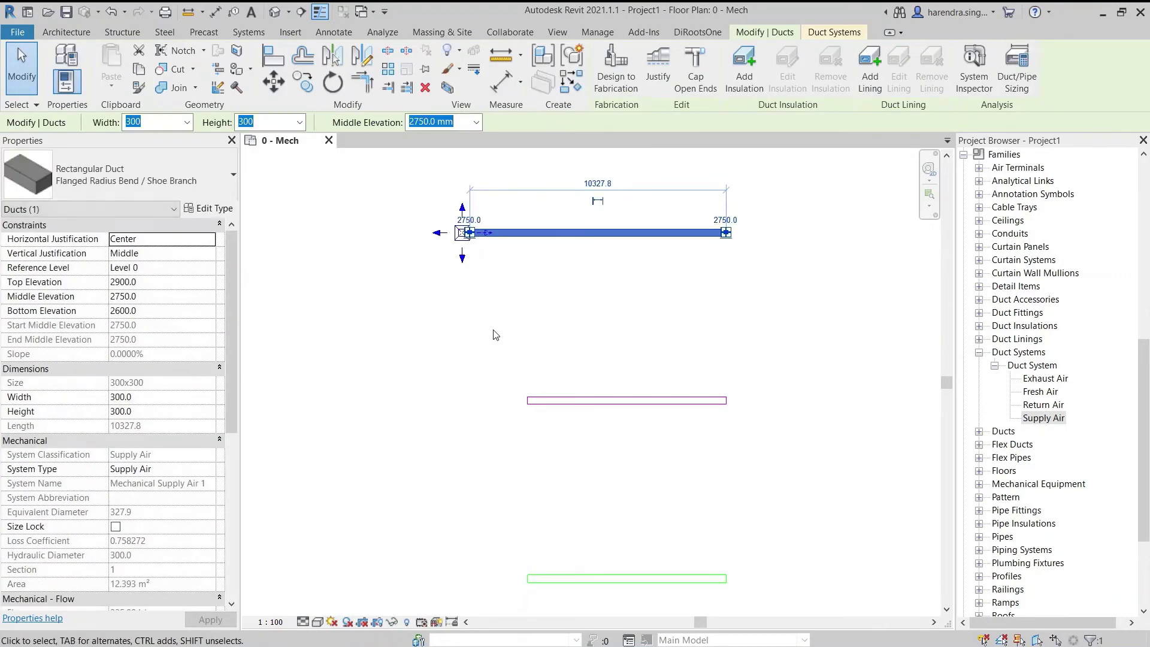
pyautogui.press('Escape')
pyautogui.click(580, 237)
pyautogui.scroll(-2, 569, 281)
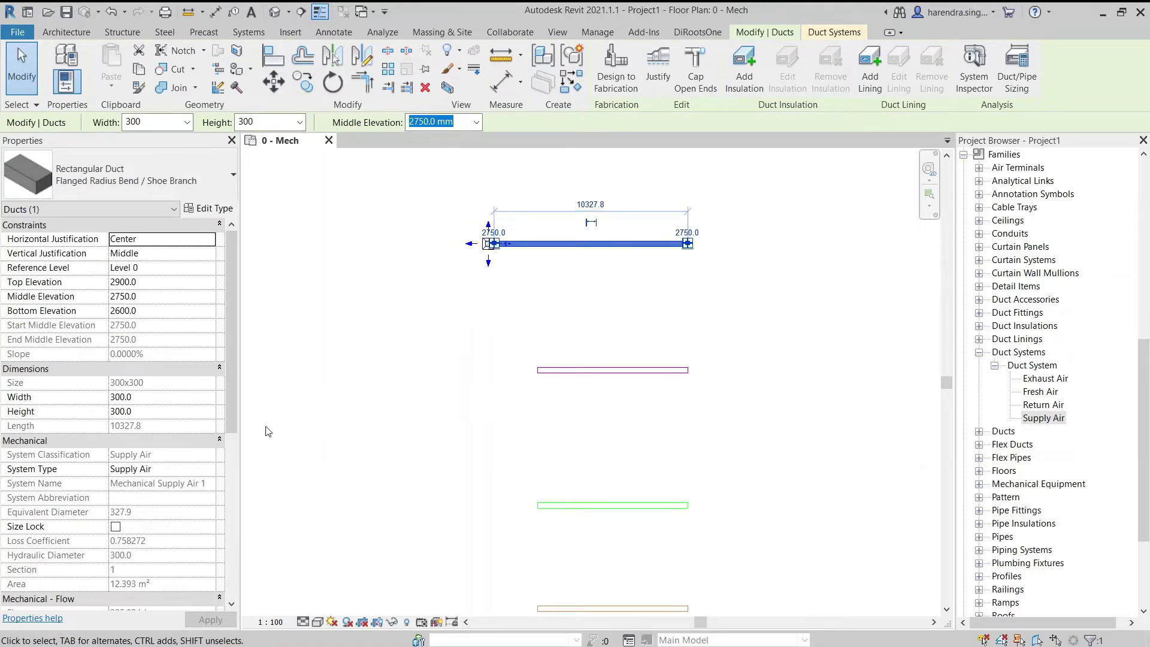
pyautogui.click(205, 469)
pyautogui.click(207, 469)
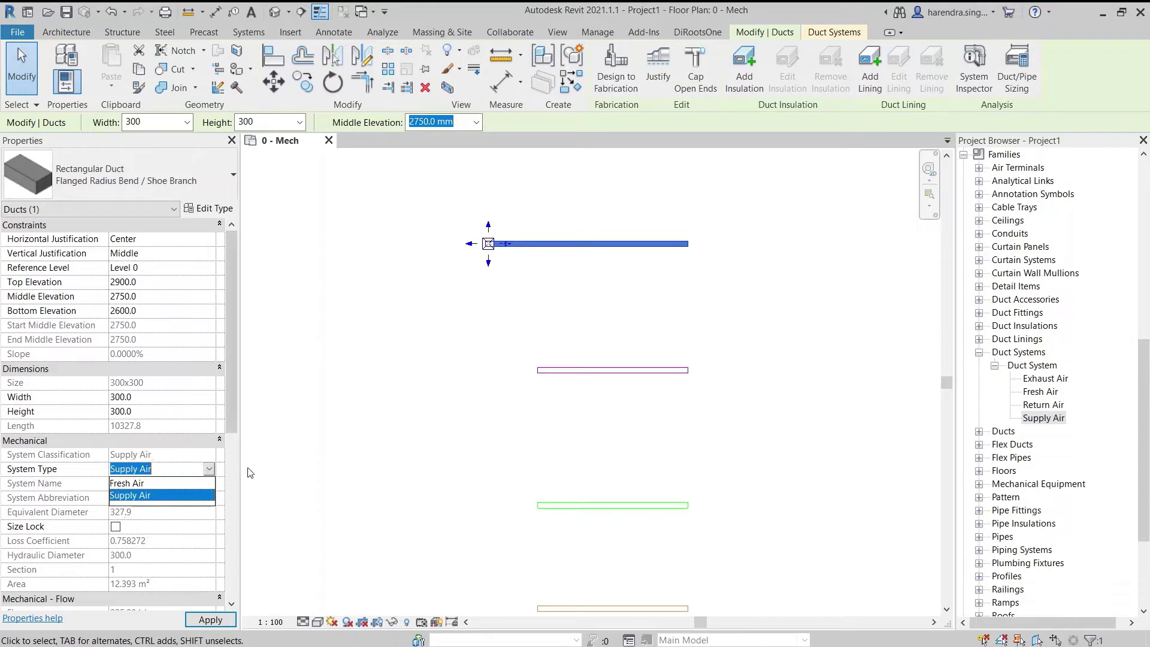
pyautogui.click(169, 486)
pyautogui.press('Escape')
pyautogui.click(527, 270)
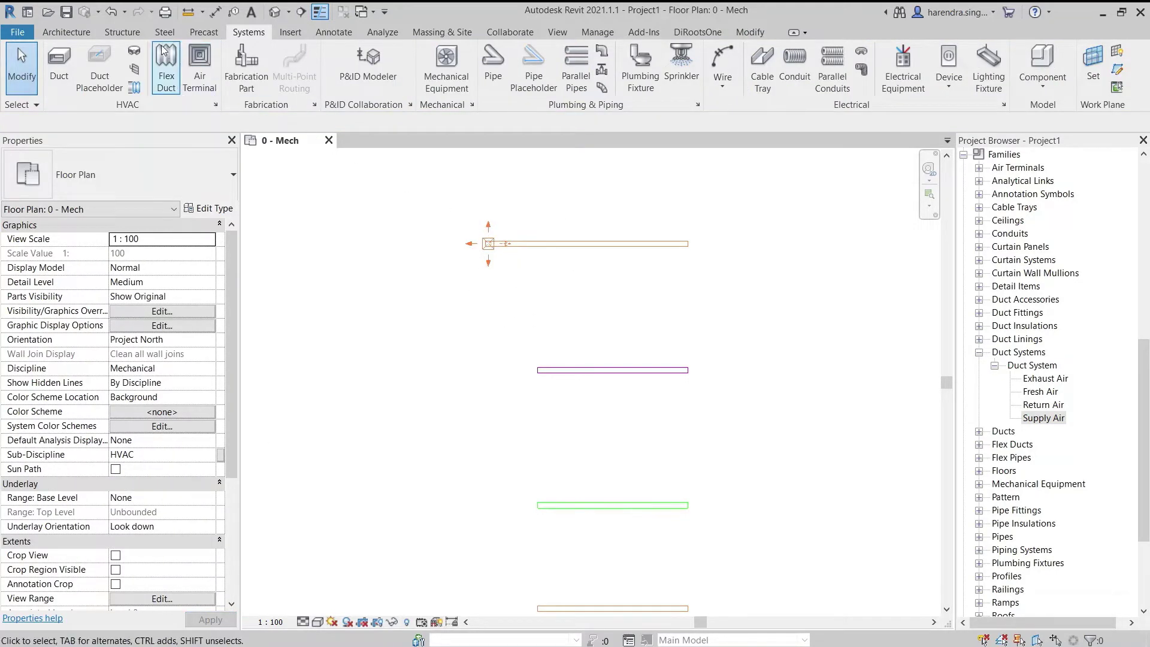
pyautogui.click(119, 18)
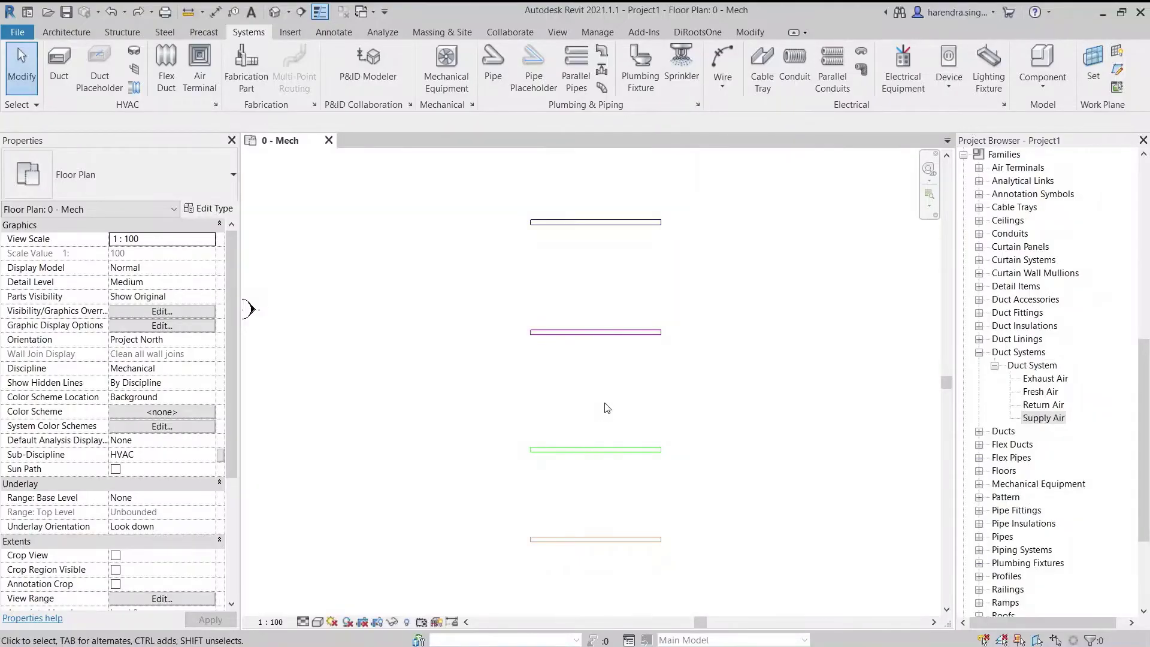
pyautogui.click(573, 332)
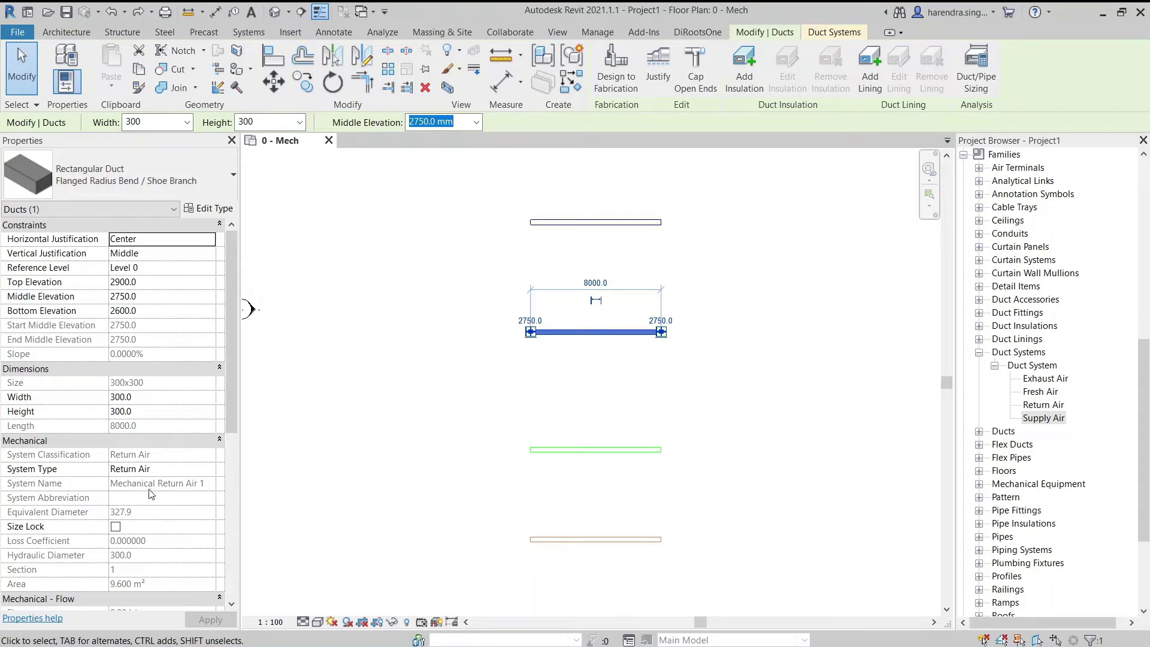
pyautogui.click(538, 413)
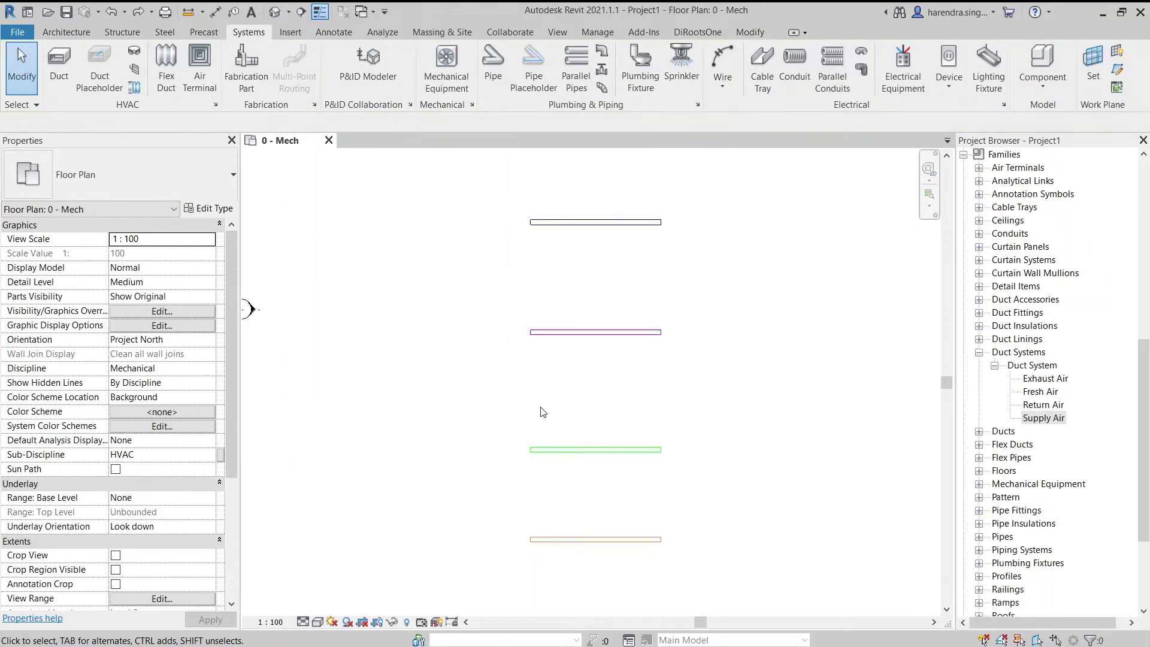
pyautogui.click(547, 450)
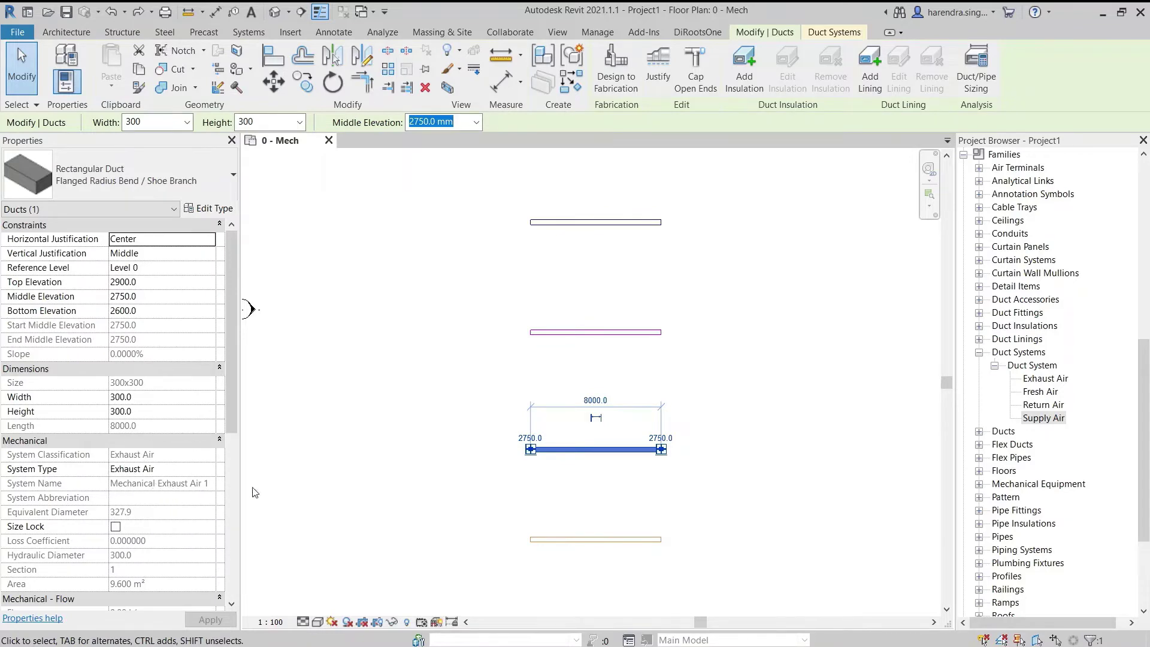
pyautogui.click(479, 503)
pyautogui.click(594, 223)
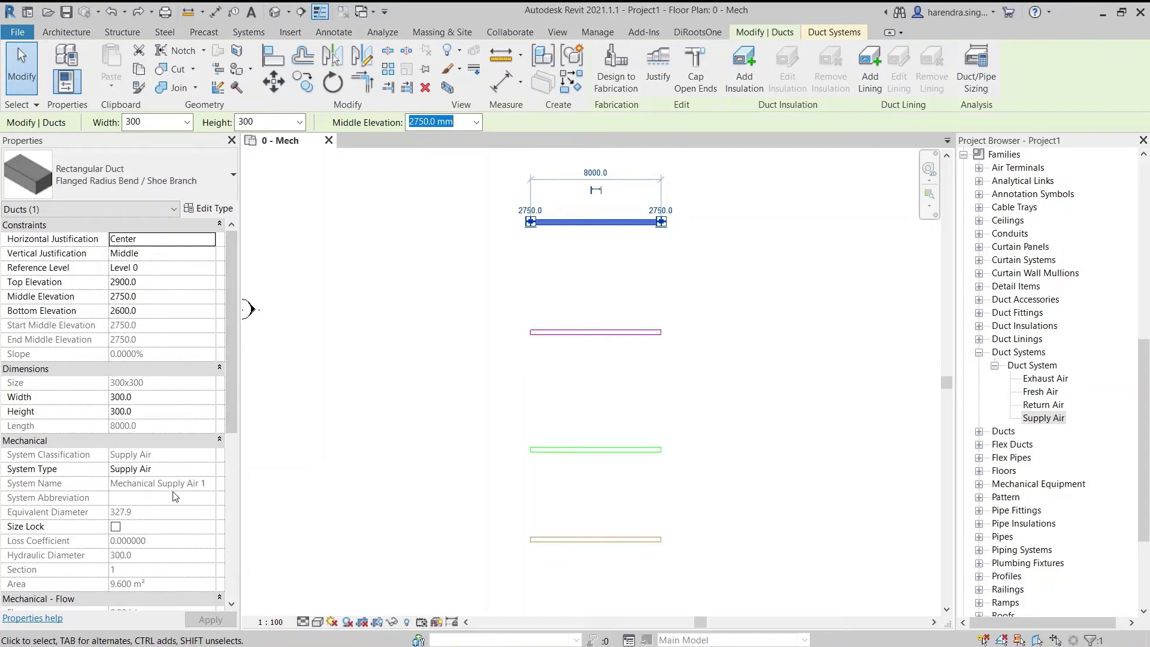
pyautogui.click(172, 495)
pyautogui.click(474, 363)
pyautogui.click(567, 340)
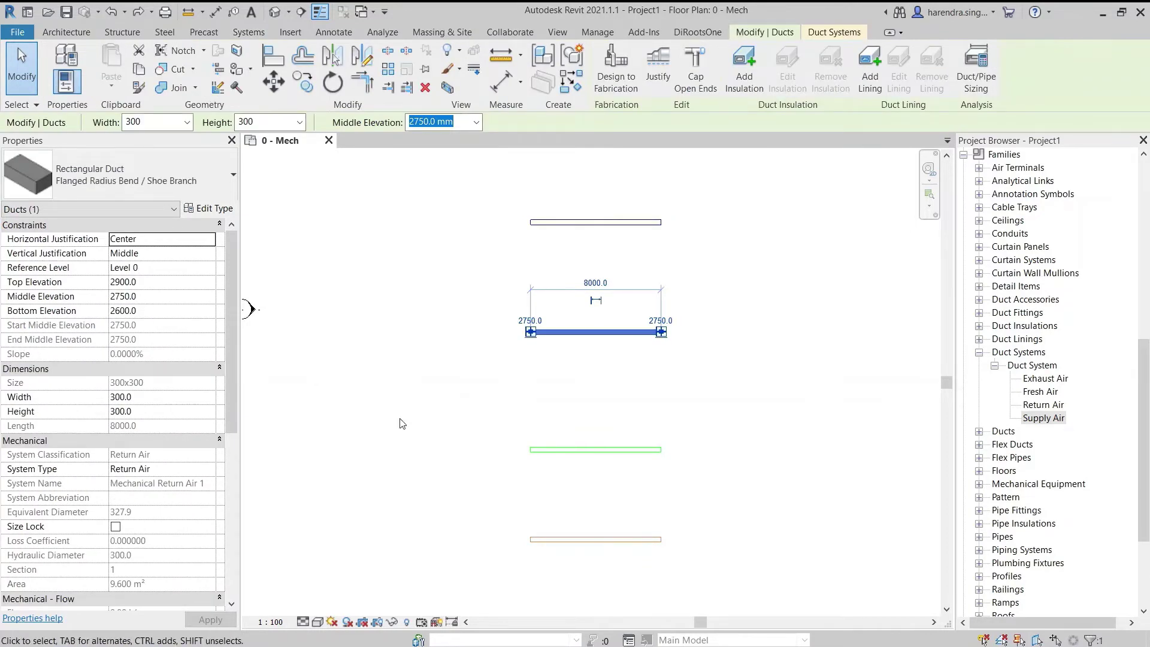
pyautogui.click(172, 495)
pyautogui.click(482, 467)
pyautogui.click(546, 451)
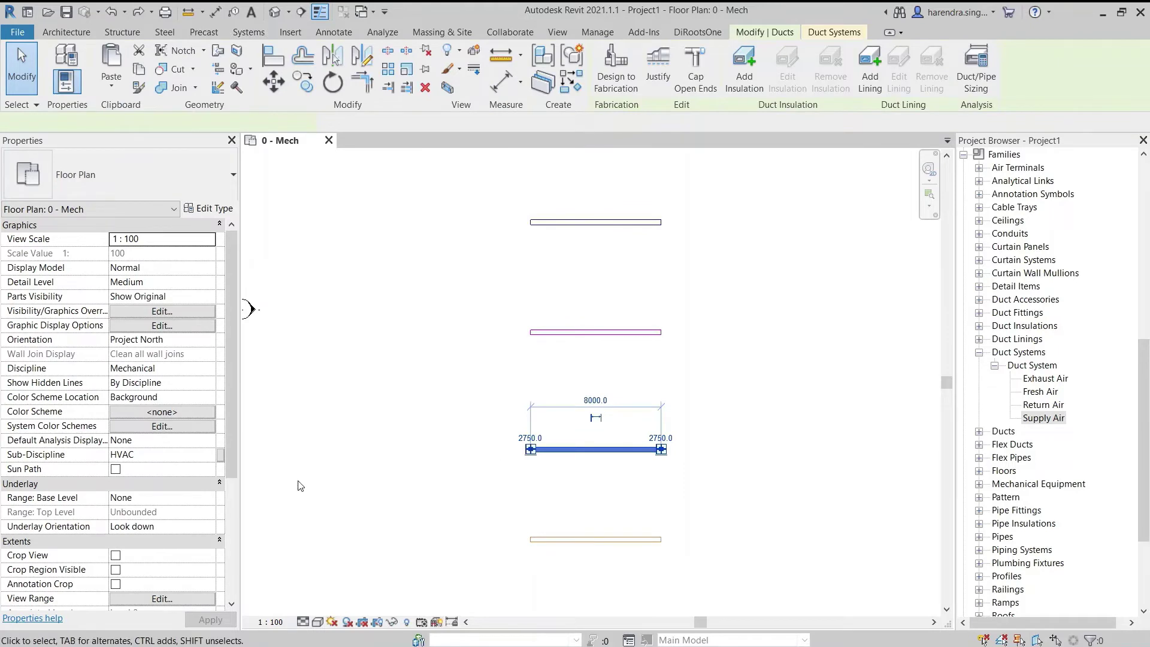
pyautogui.click(176, 498)
pyautogui.click(443, 502)
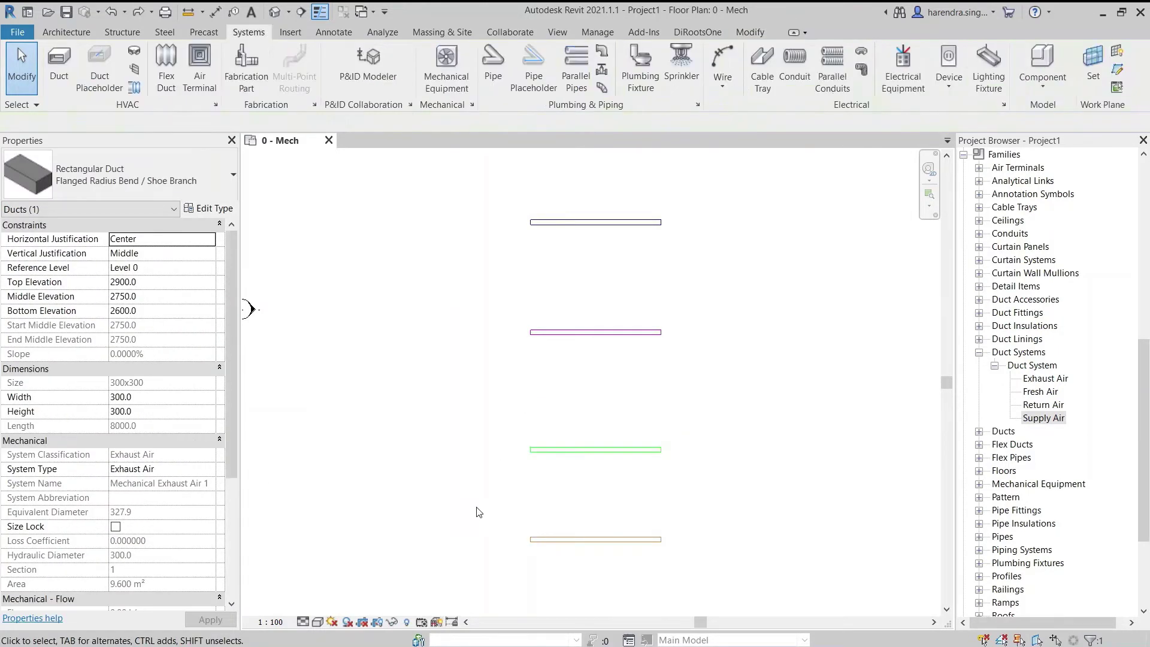
pyautogui.click(539, 539)
pyautogui.click(177, 497)
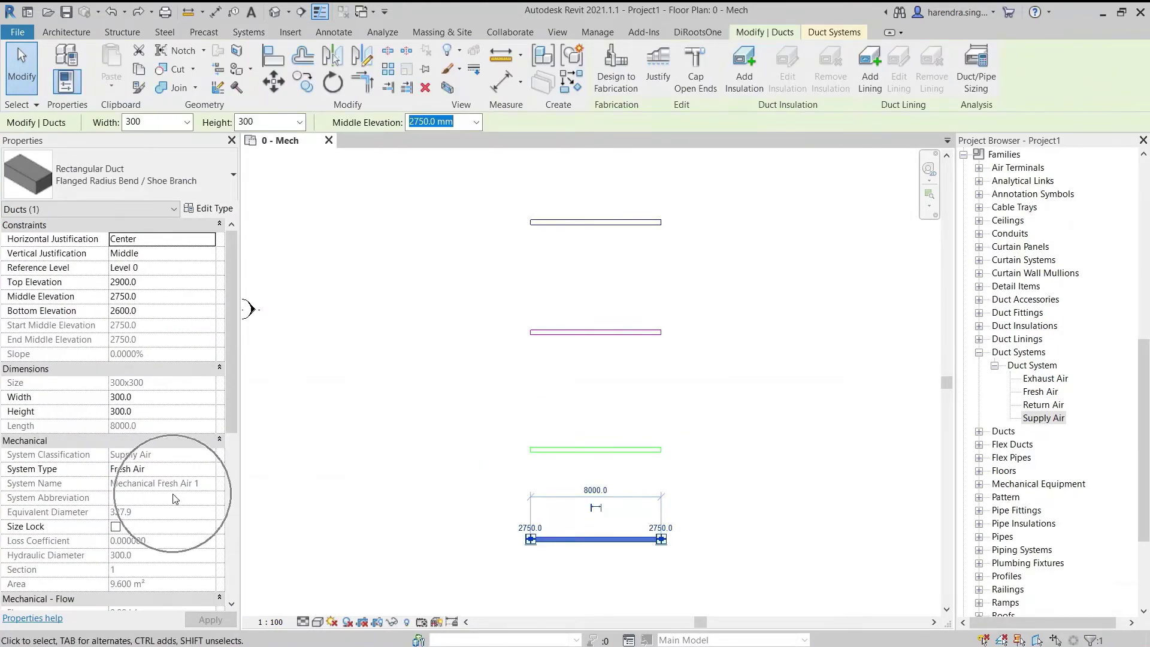
pyautogui.click(545, 396)
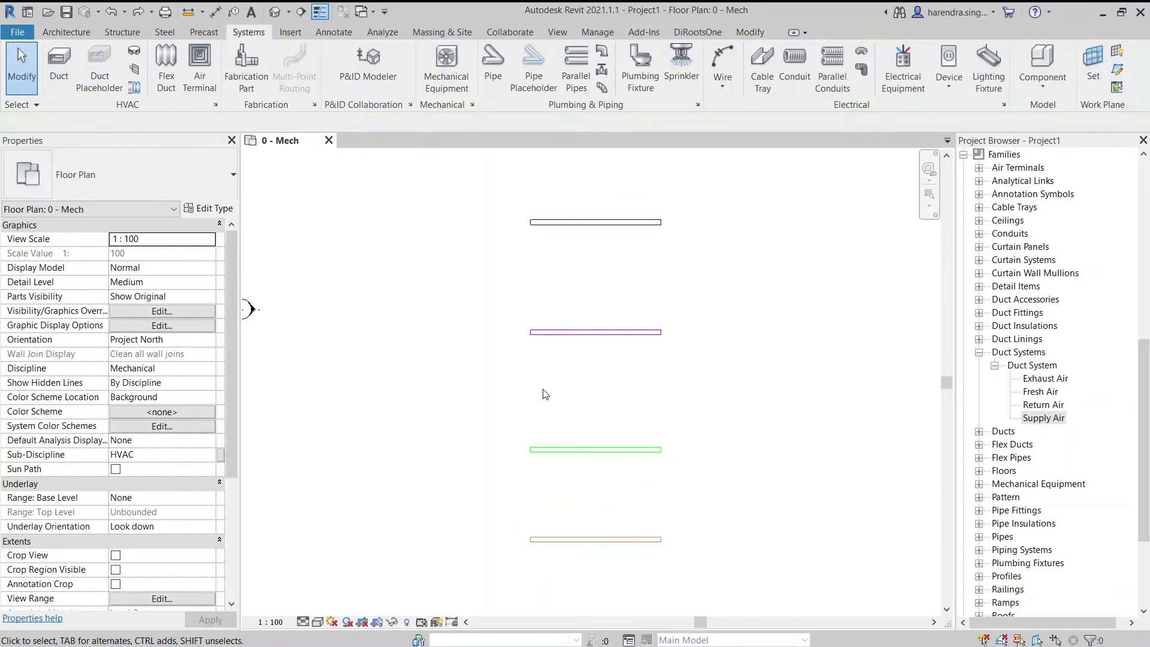
# Draw a second Supply Air duct below the top one with Create Similar (CS)
pyautogui.click(578, 235)
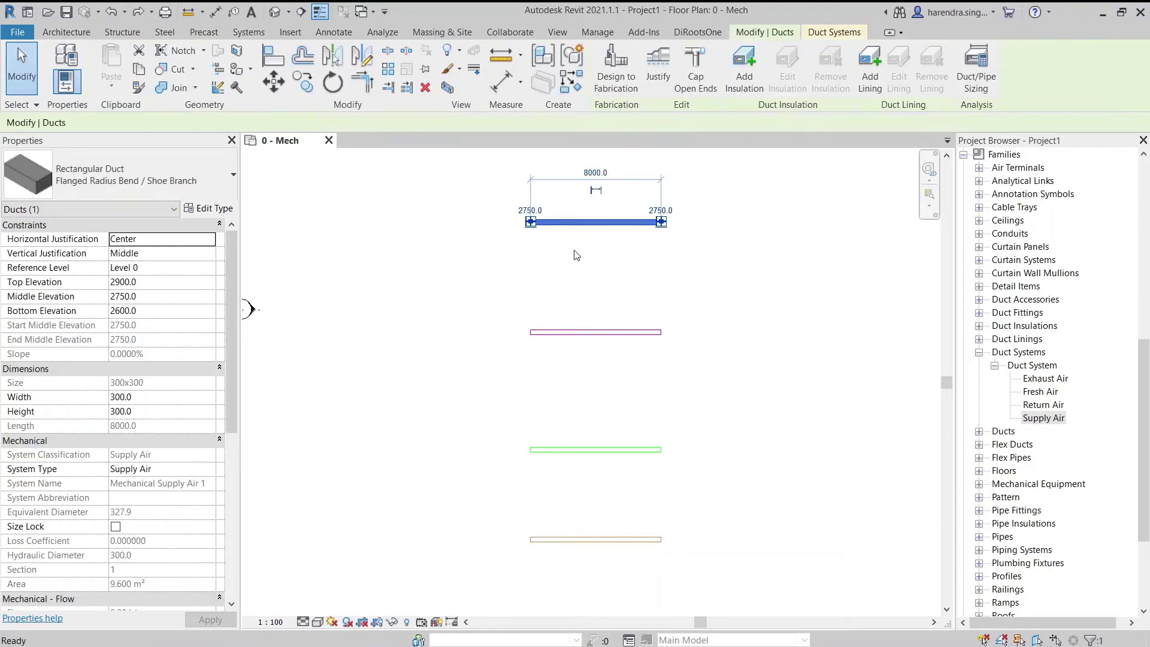
pyautogui.press('c')
pyautogui.press('s')
pyautogui.click(535, 273)
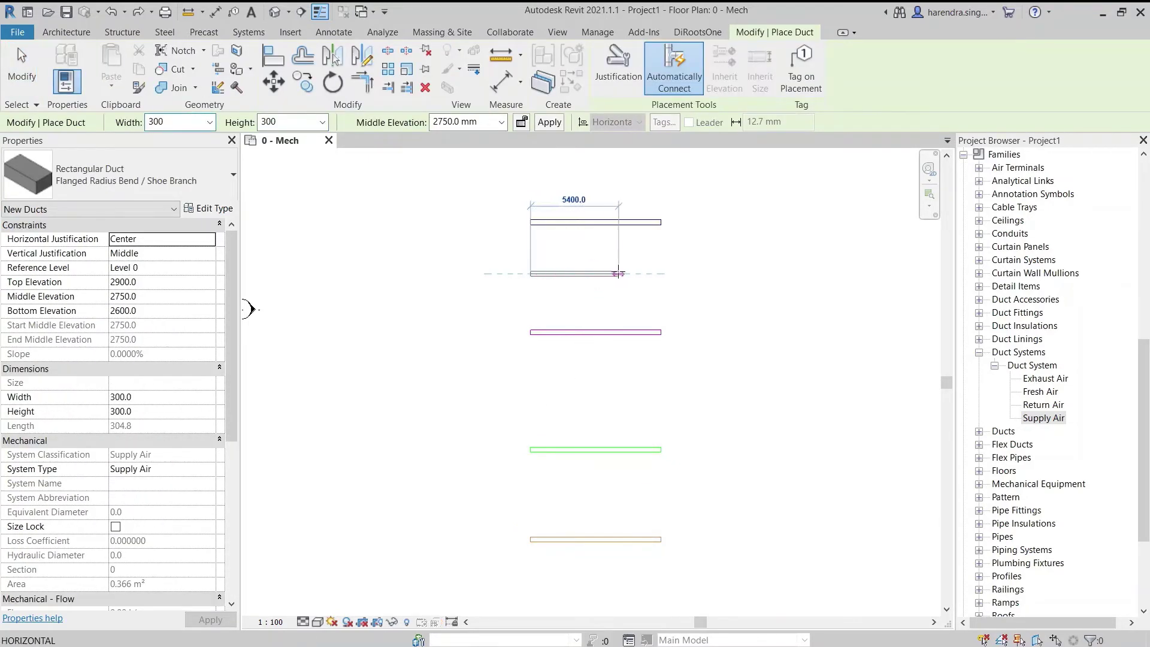
pyautogui.click(655, 273)
pyautogui.press('Escape')
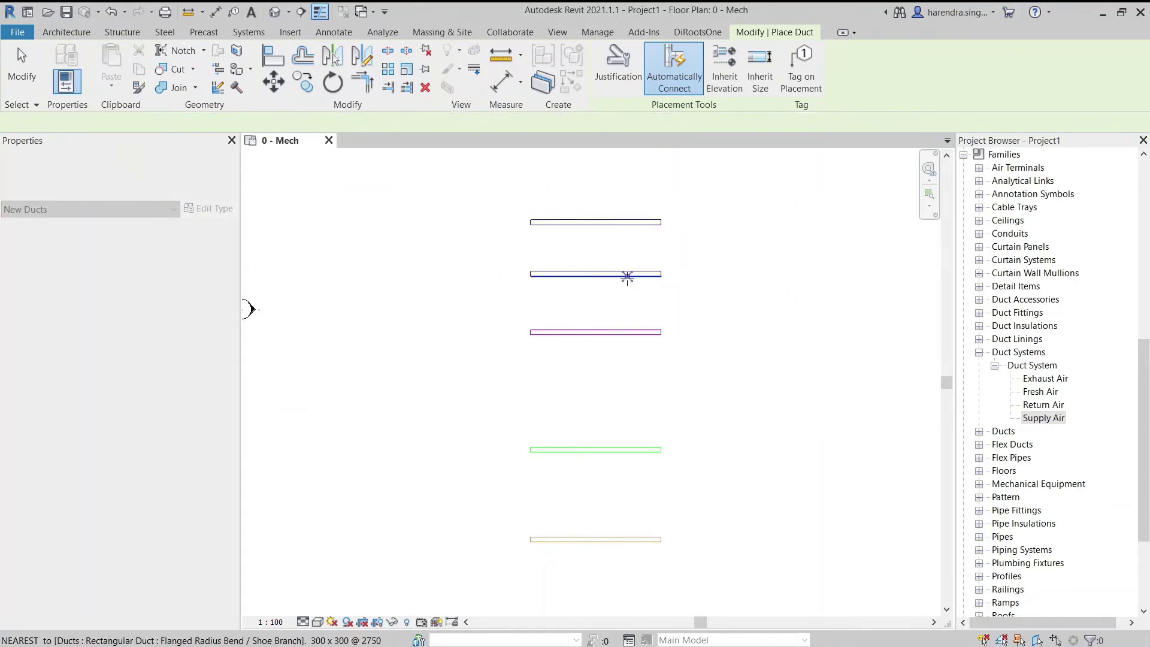
pyautogui.press('Escape')
pyautogui.click(610, 275)
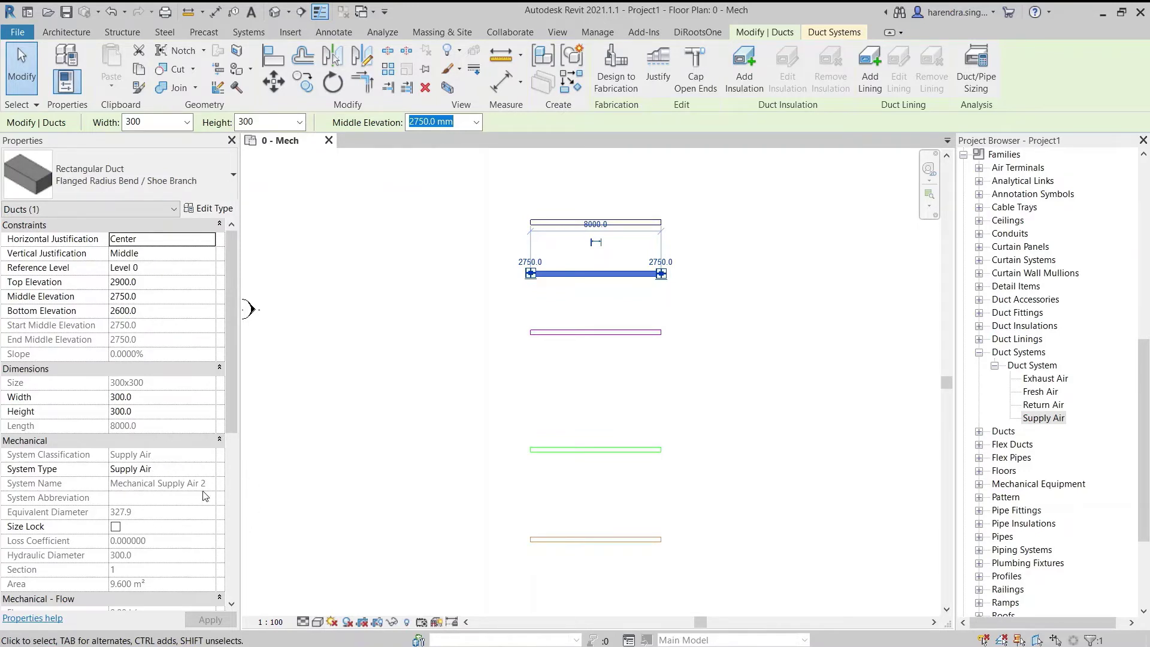
pyautogui.press('Escape')
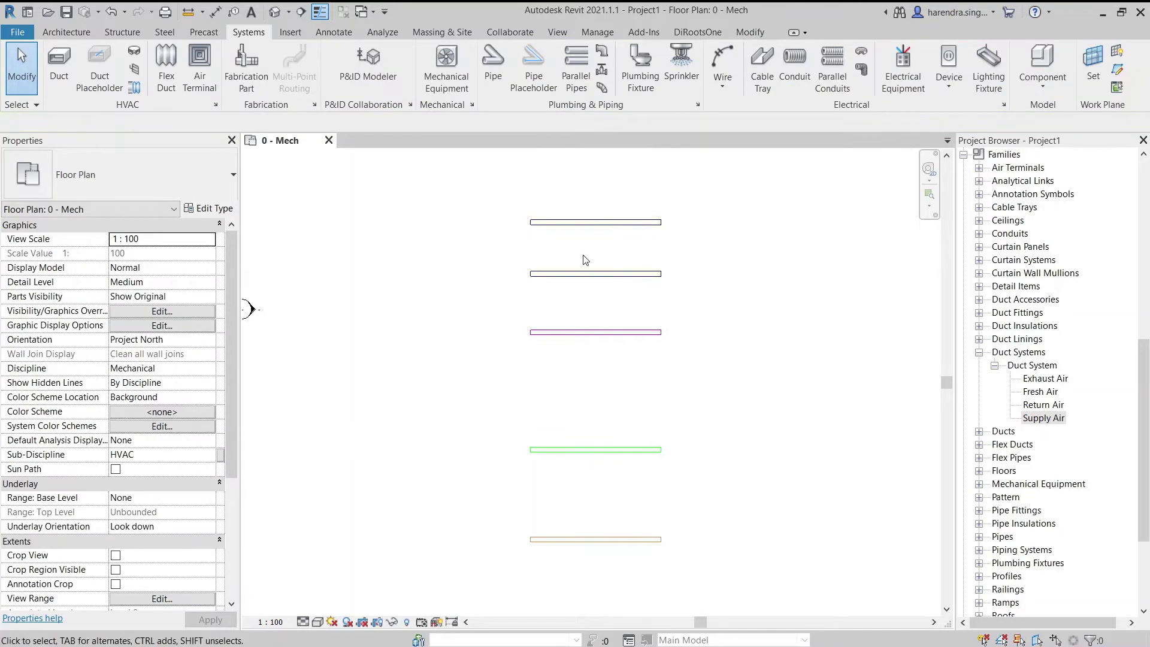
# Draw a short vertical Supply Air duct between the two horizontal ducts
pyautogui.scroll(1, 586, 243)
pyautogui.click(592, 235)
pyautogui.scroll(1, 592, 234)
pyautogui.press('c')
pyautogui.press('s')
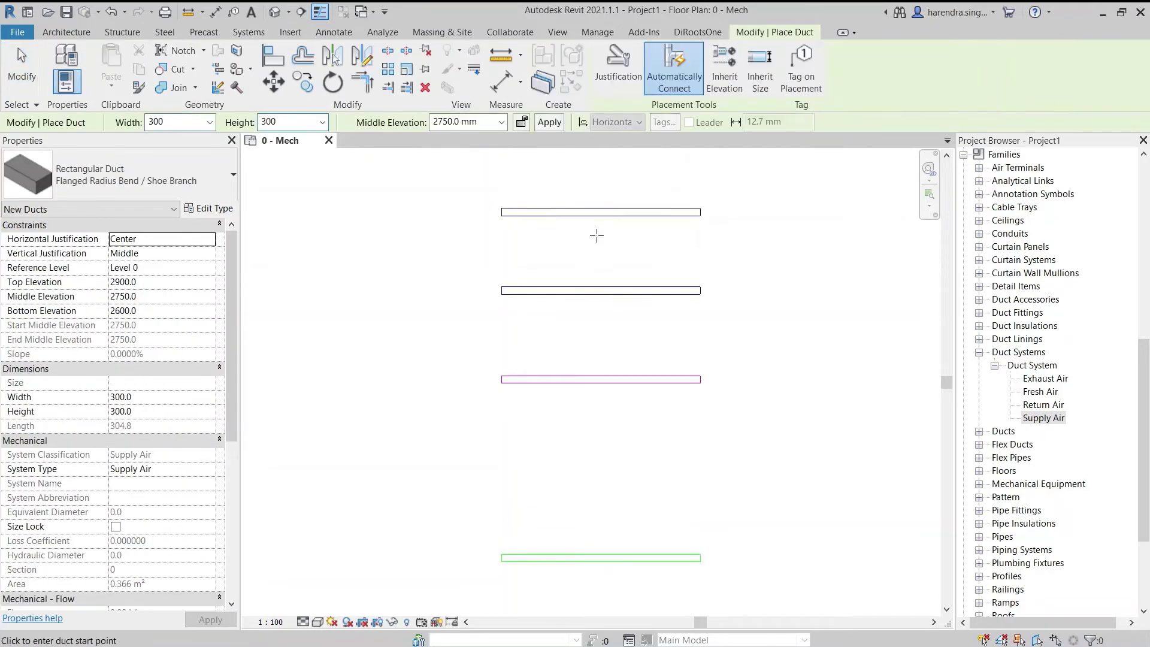
pyautogui.click(599, 227)
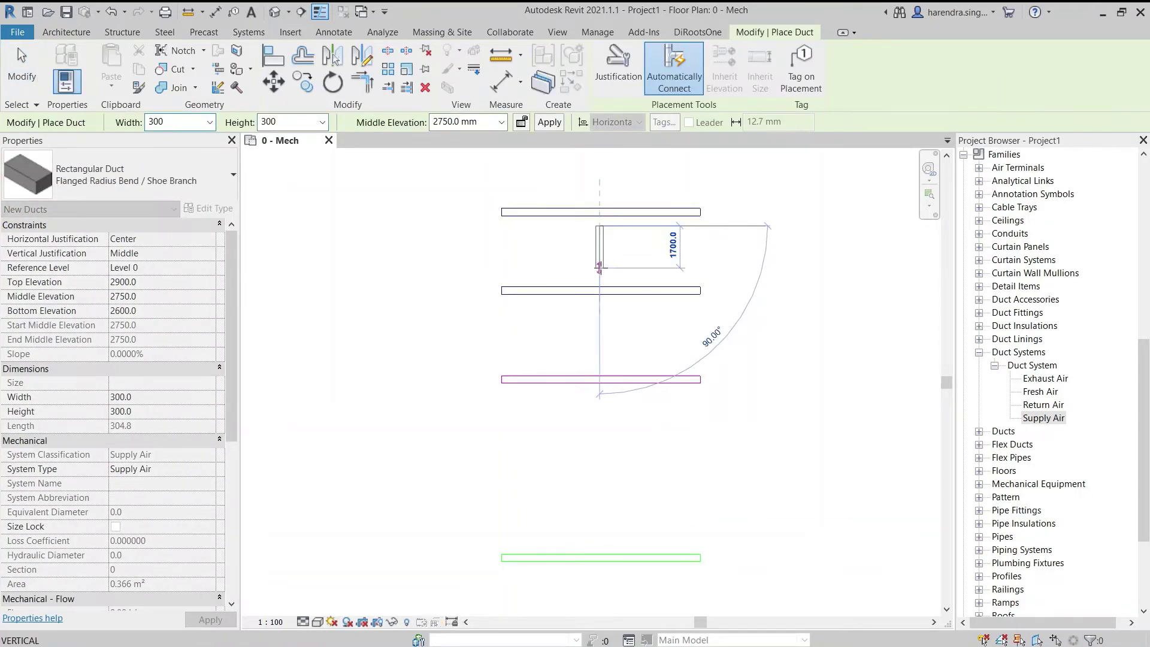
pyautogui.click(599, 267)
pyautogui.press('Escape')
pyautogui.press('Escape')
pyautogui.scroll(-2, 600, 262)
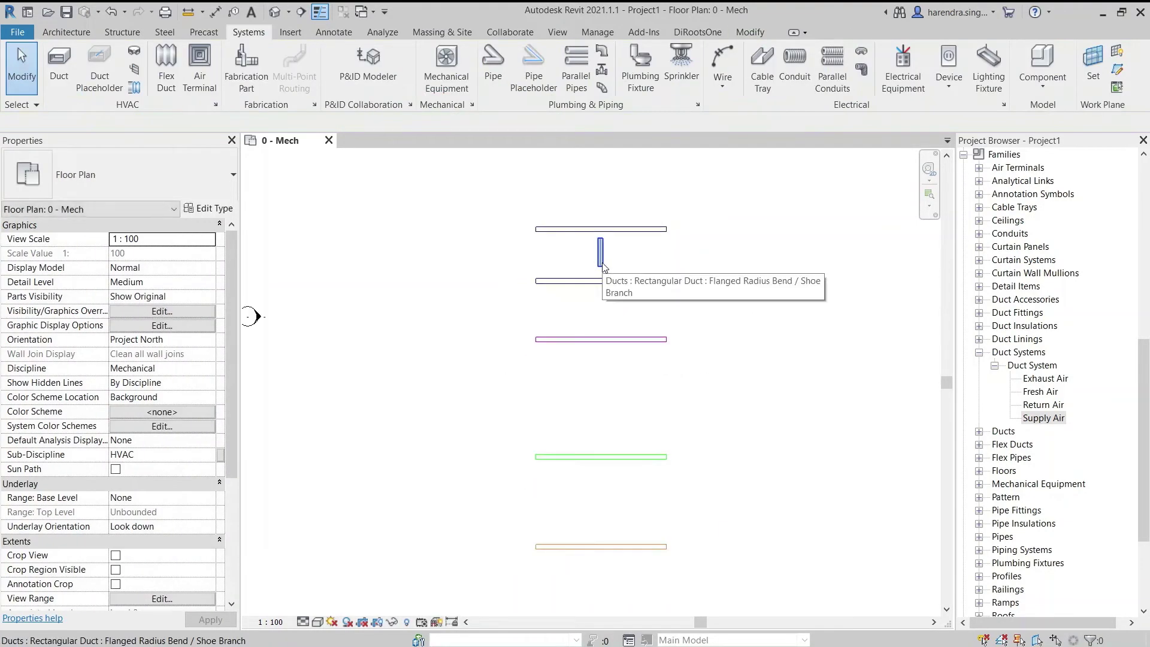
pyautogui.click(600, 255)
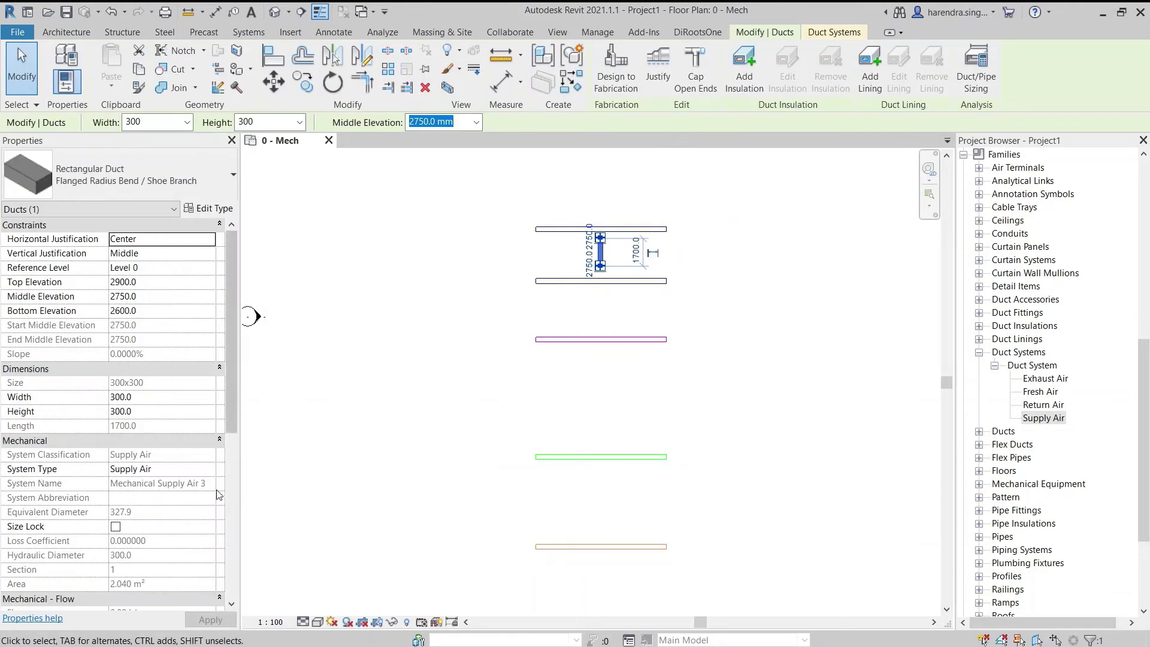
pyautogui.click(180, 494)
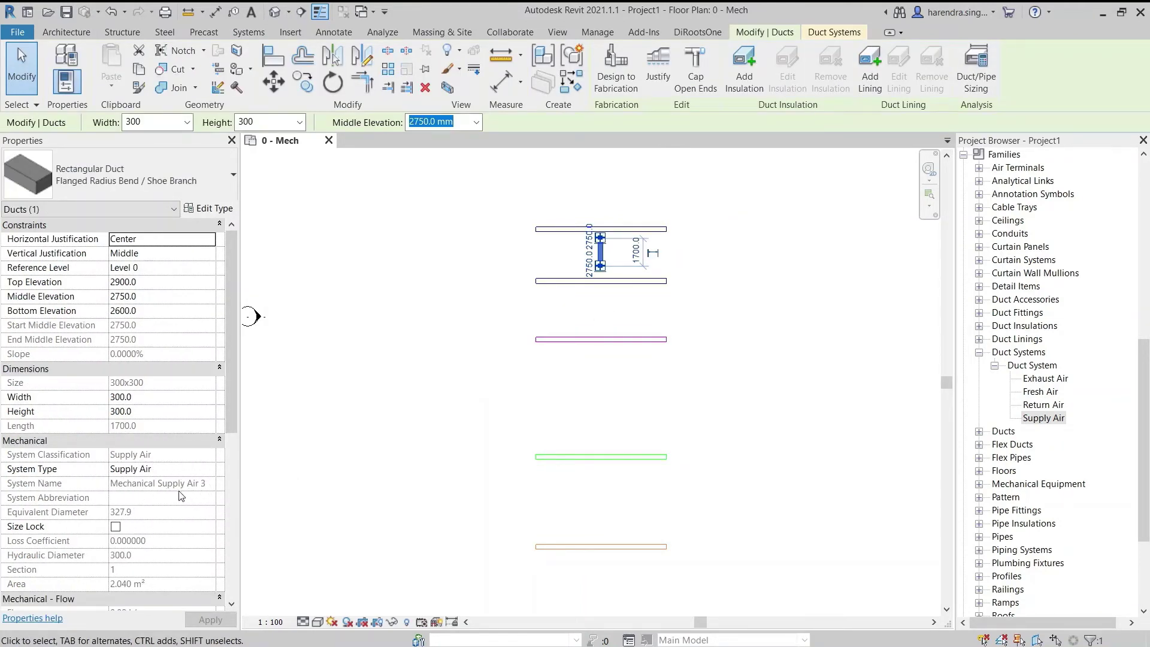
pyautogui.click(204, 491)
pyautogui.click(401, 414)
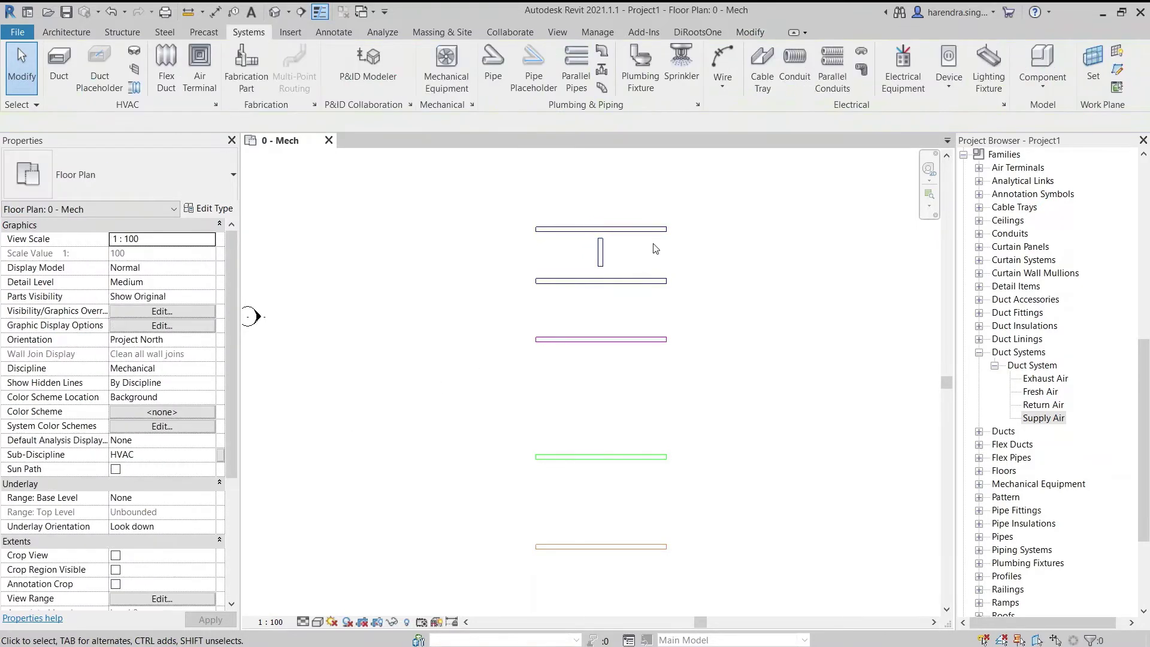
# Stretch the vertical duct's end grip onto the upper duct to form the H-shaped run
pyautogui.scroll(2, 654, 248)
pyautogui.click(573, 254)
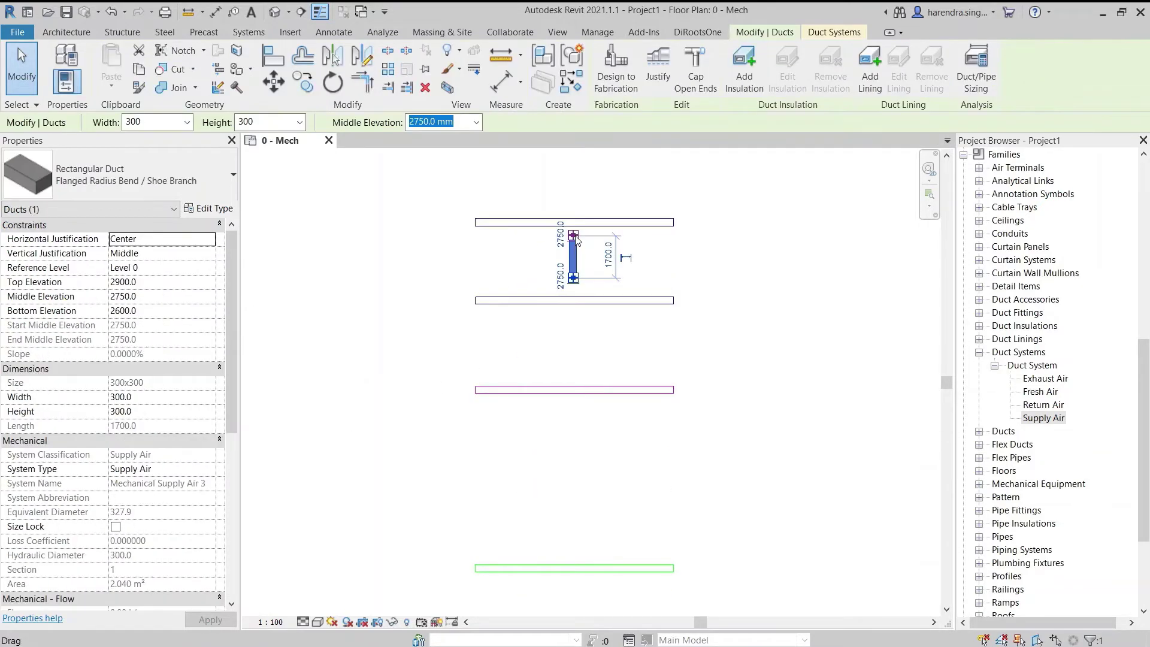
pyautogui.moveTo(573, 238); pyautogui.dragTo(599, 296)
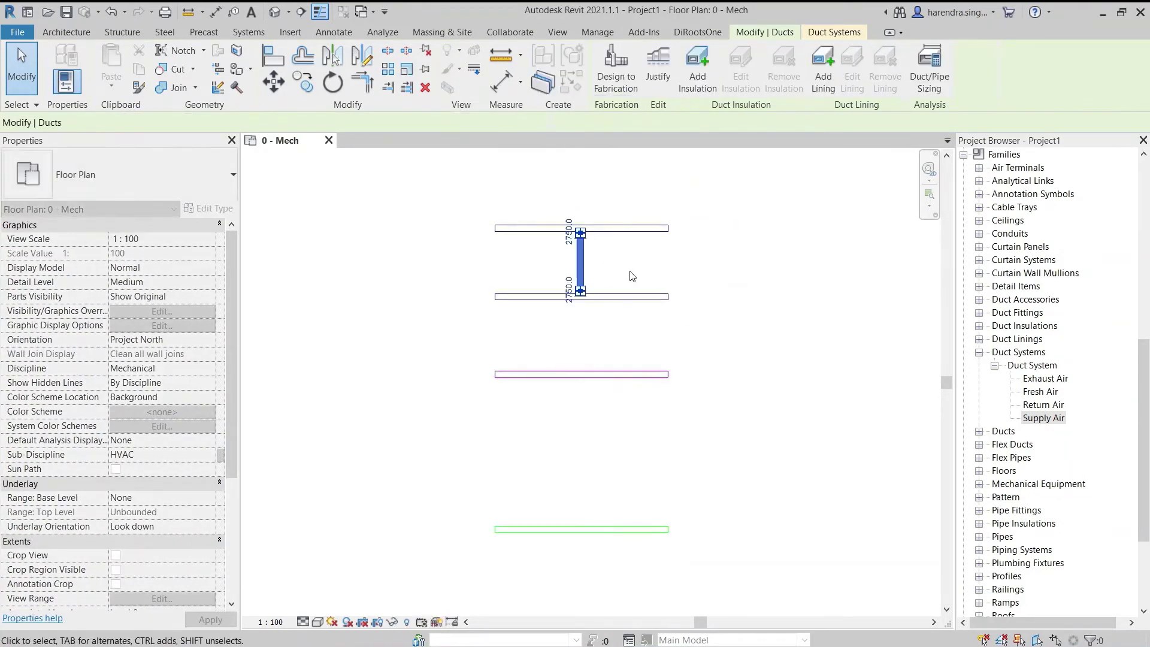
pyautogui.scroll(-2, 592, 288)
pyautogui.click(551, 301)
pyautogui.click(549, 301)
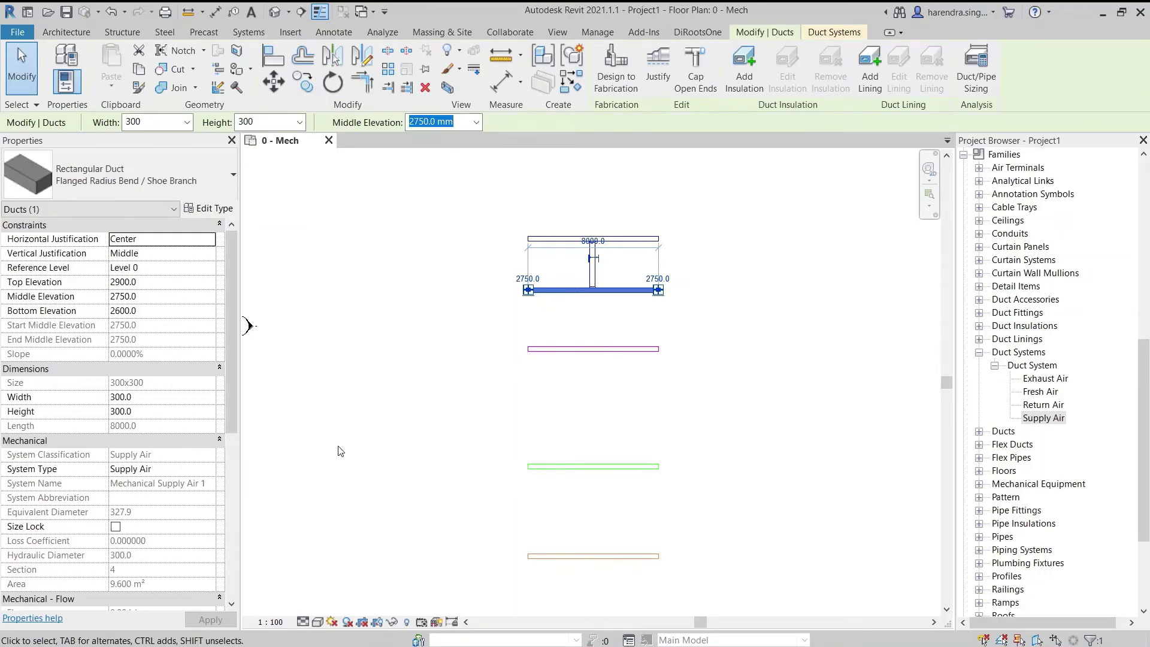
pyautogui.click(465, 371)
# Check the System Abbreviation of the top, vertical and lower ducts in Properties
pyautogui.click(529, 246)
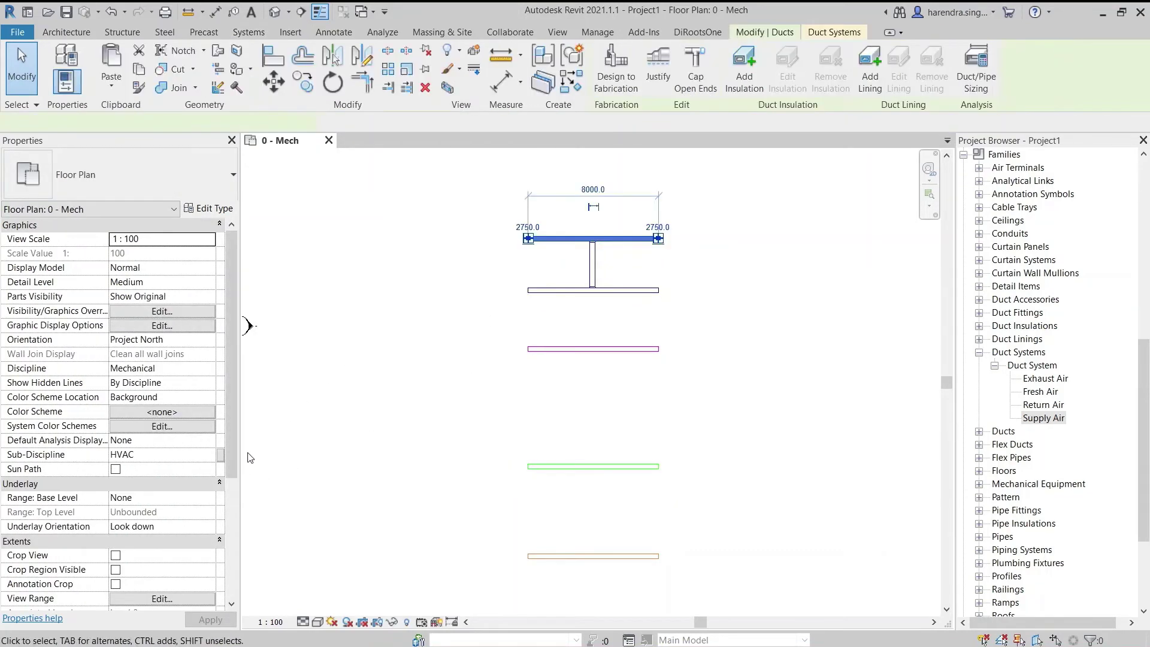
pyautogui.click(204, 487)
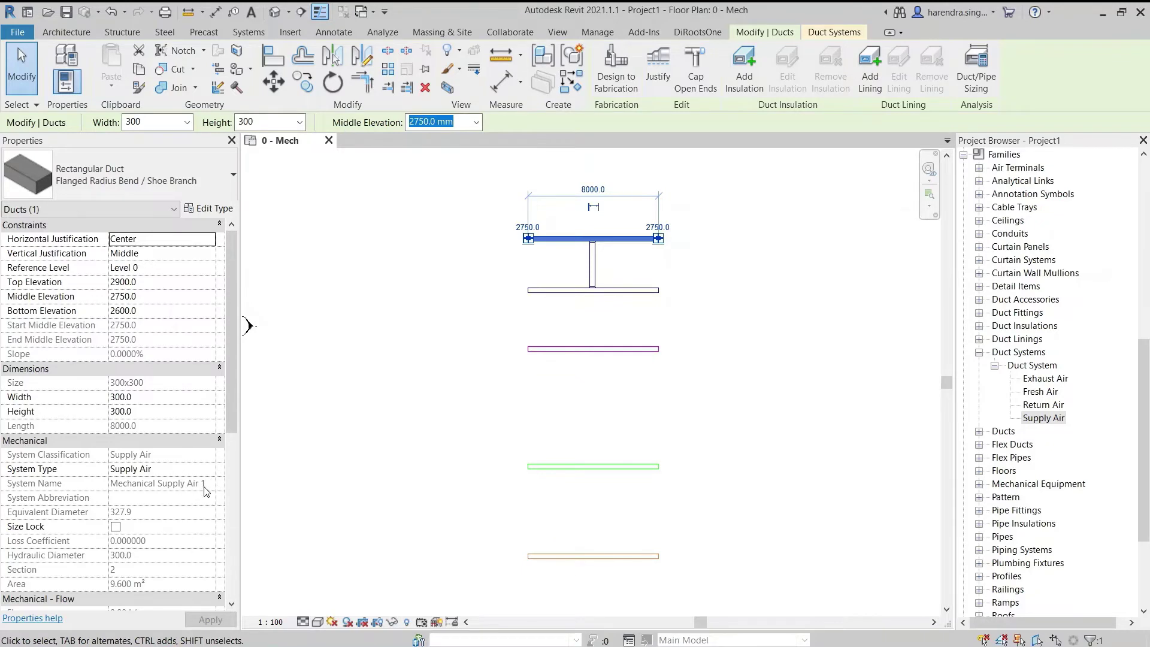
pyautogui.click(205, 497)
pyautogui.press('Escape')
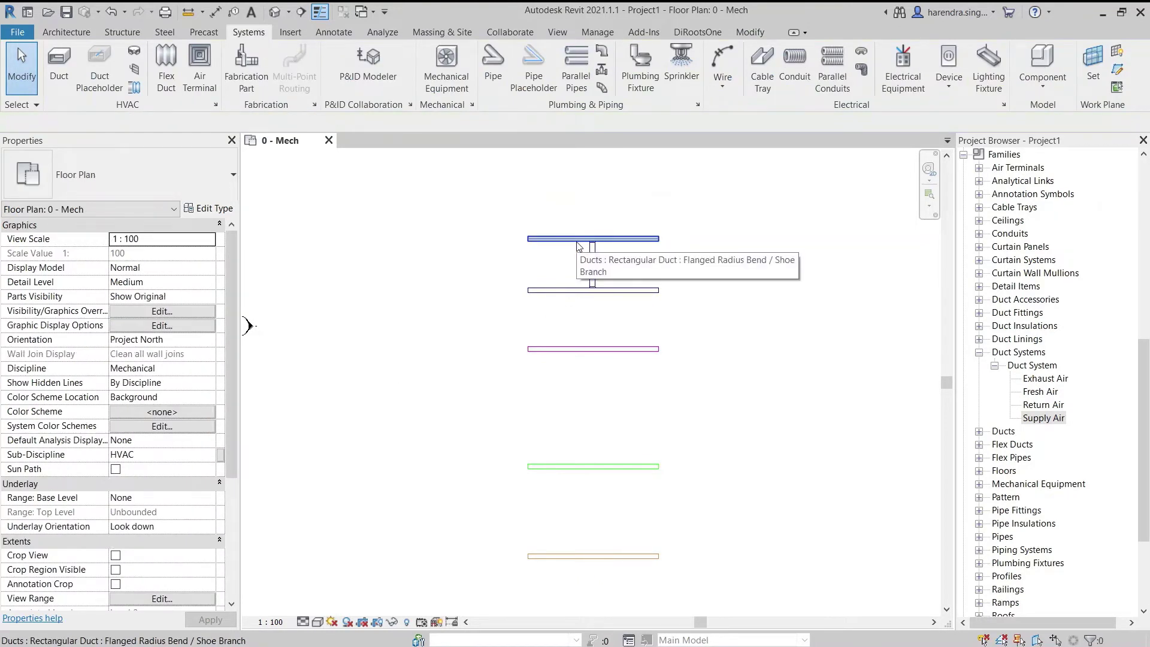
pyautogui.click(578, 242)
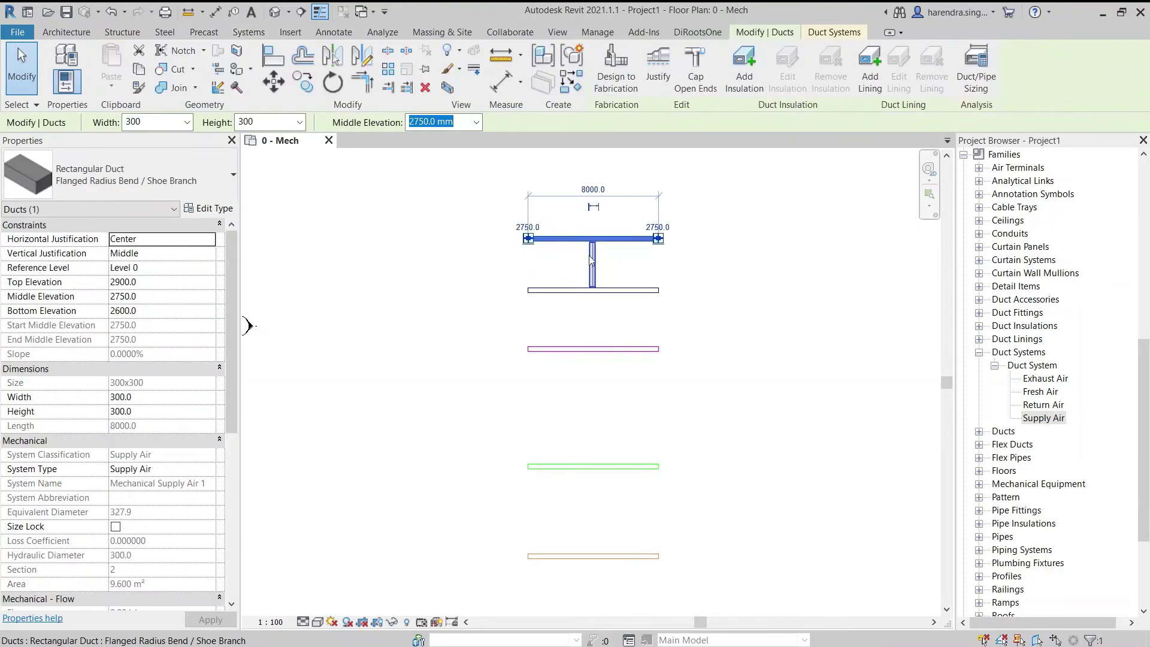
pyautogui.click(592, 258)
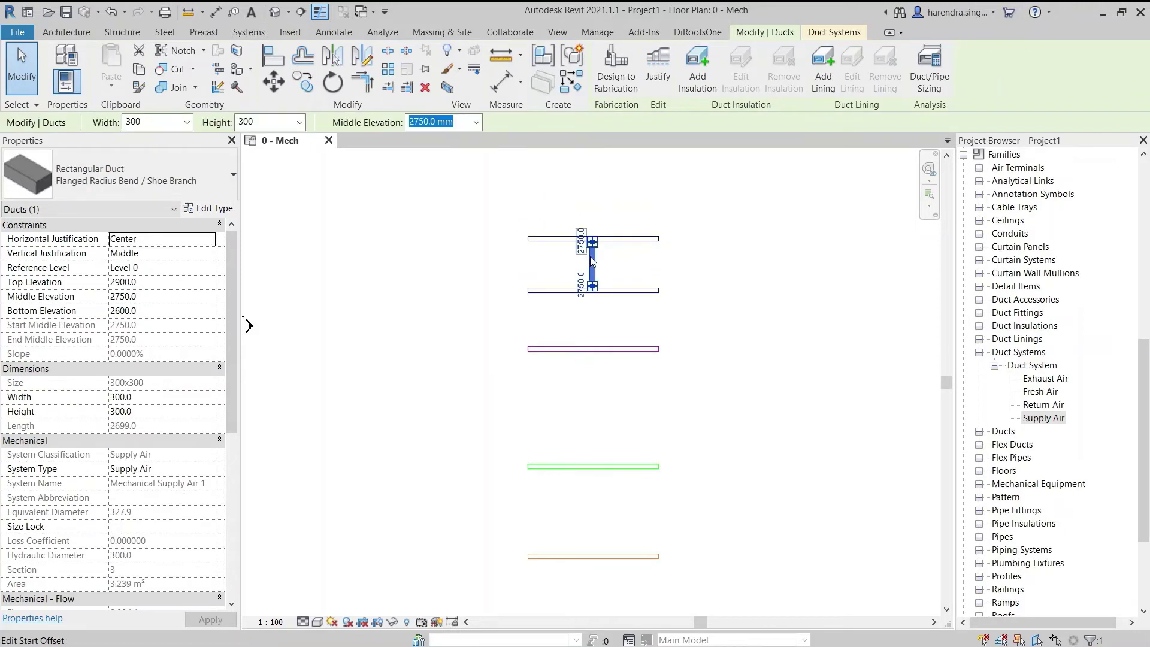
pyautogui.click(210, 495)
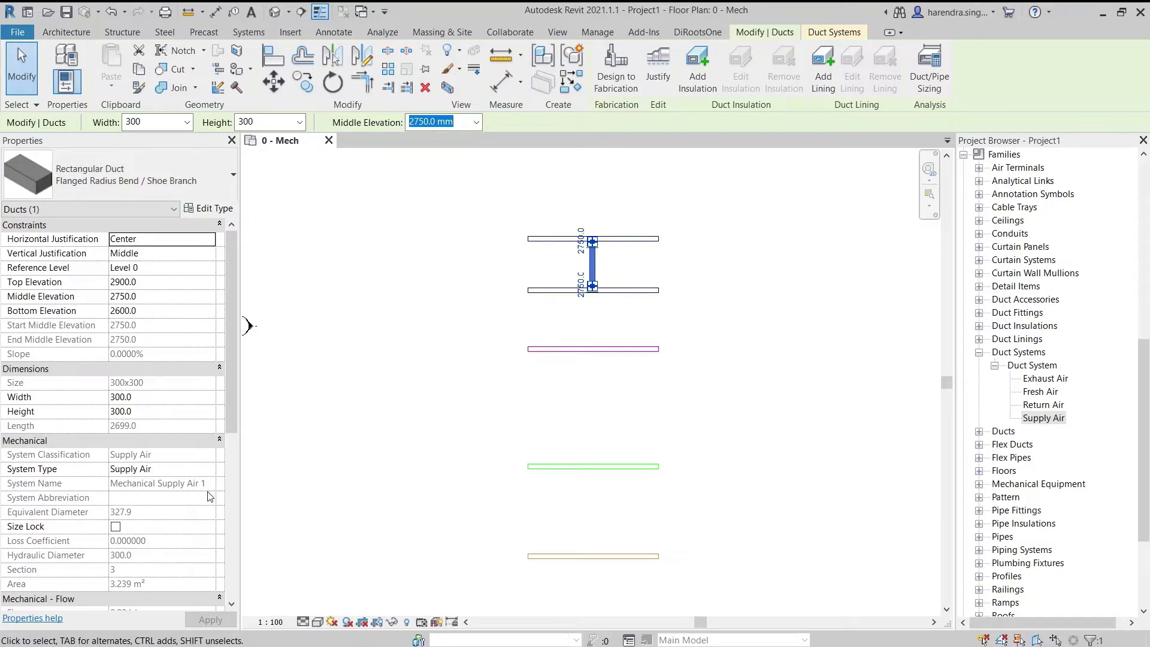
pyautogui.click(209, 496)
pyautogui.click(465, 401)
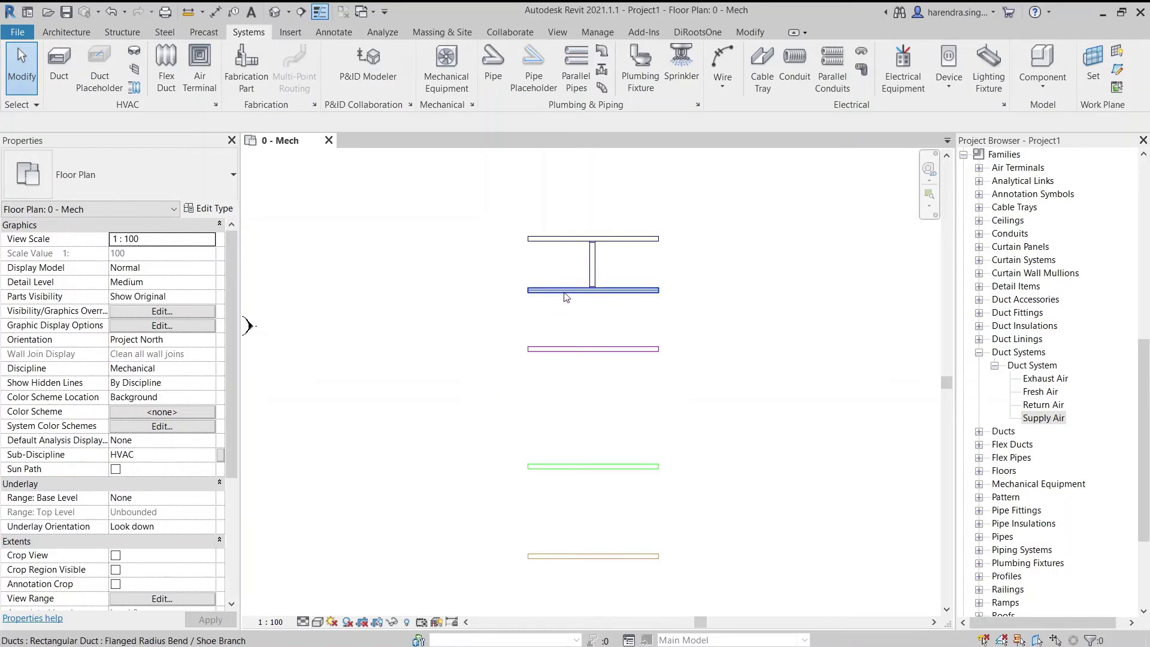
pyautogui.click(533, 308)
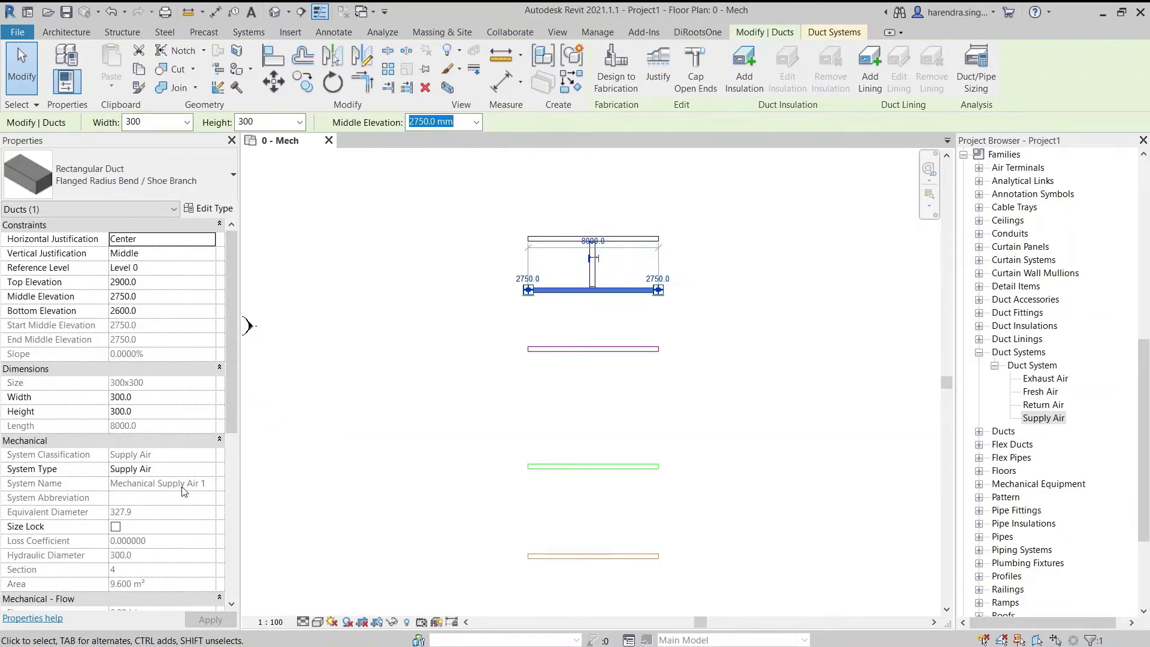
pyautogui.click(184, 490)
# Clear the duct selection and open the System Browser from the view's shortcut menu
pyautogui.click(471, 330)
pyautogui.rightClick(471, 329)
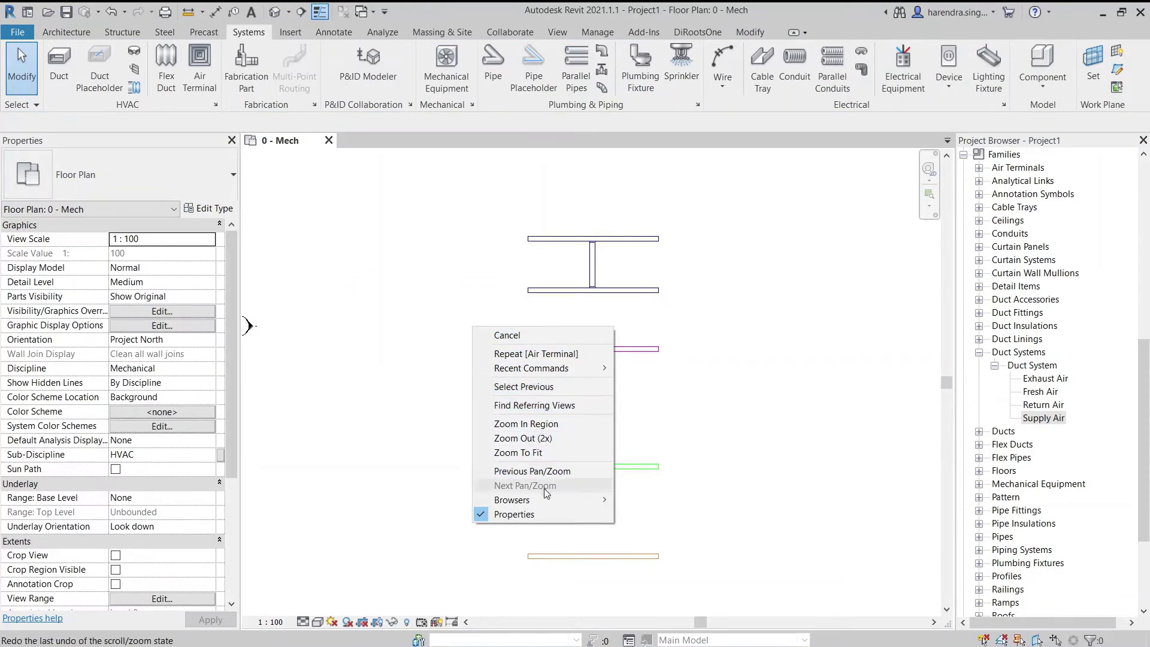
pyautogui.moveTo(545, 497)
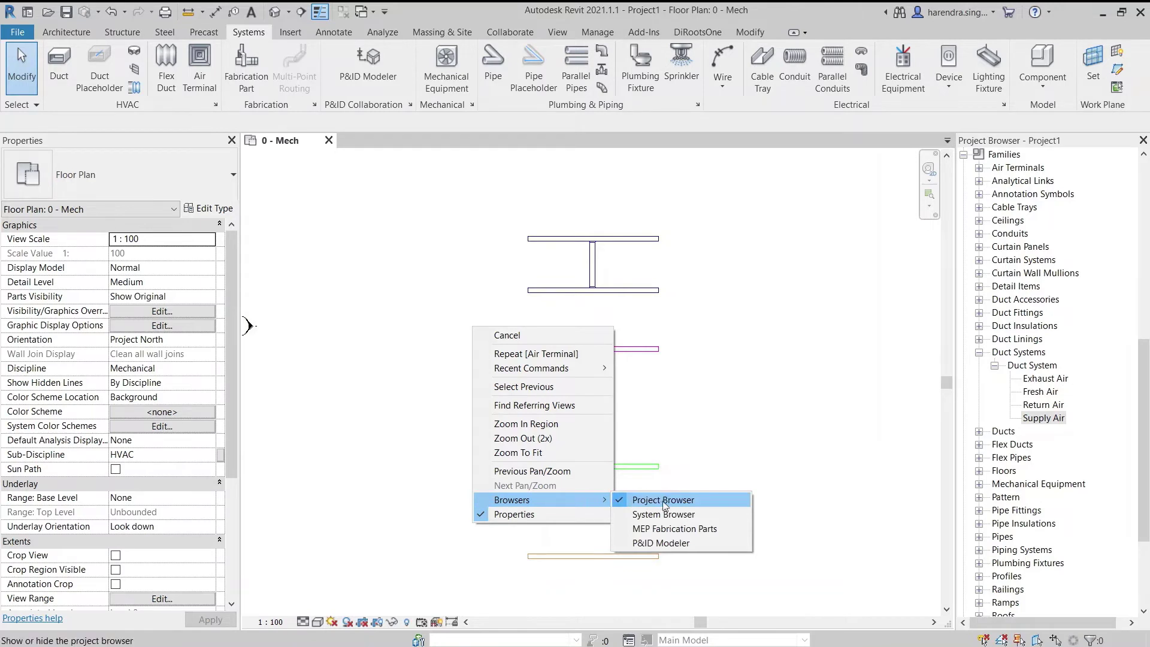
pyautogui.click(707, 513)
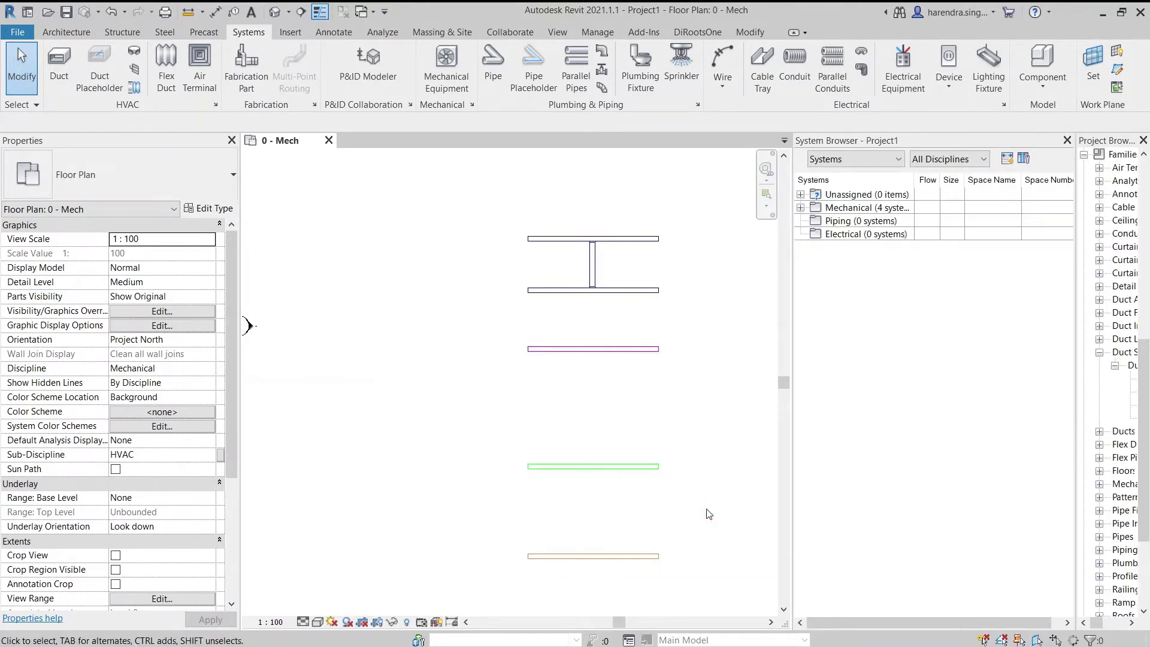
# Expand Mechanical and the Exhaust, Fresh, Return and Supply Air system nodes
pyautogui.click(801, 208)
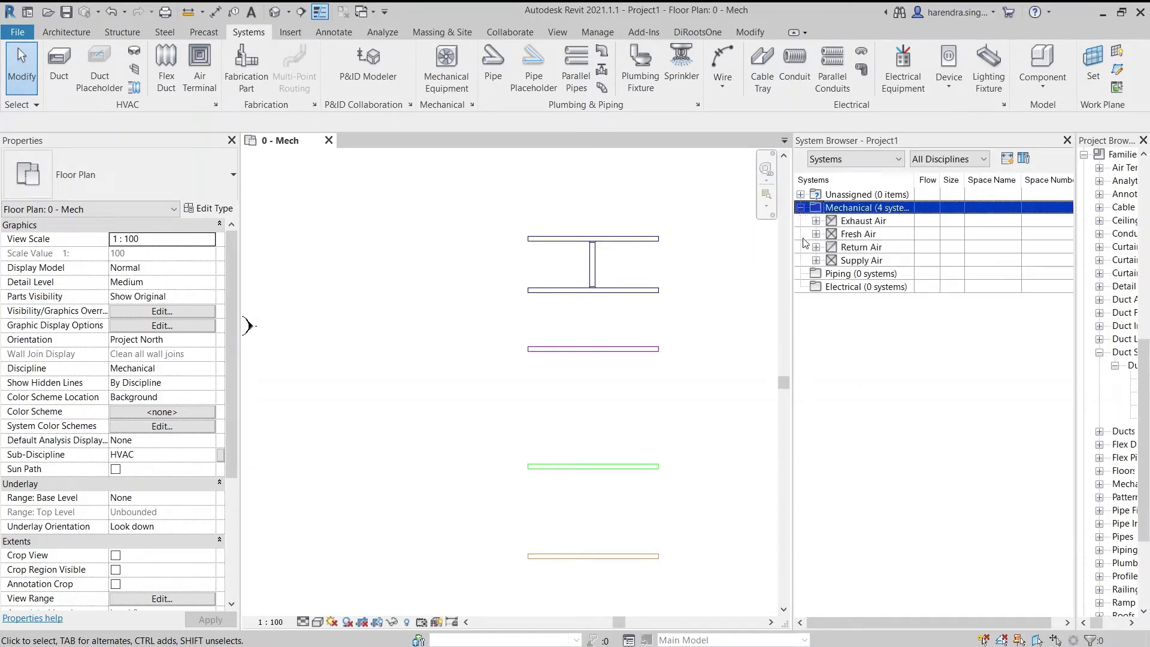
pyautogui.click(802, 248)
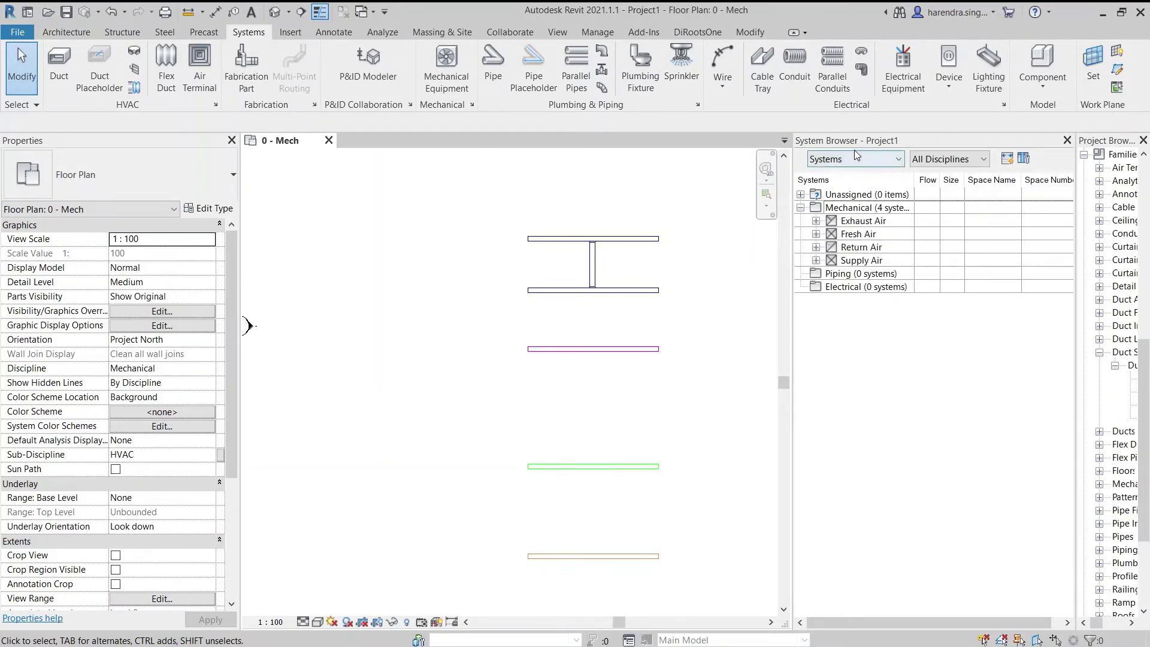
pyautogui.click(893, 223)
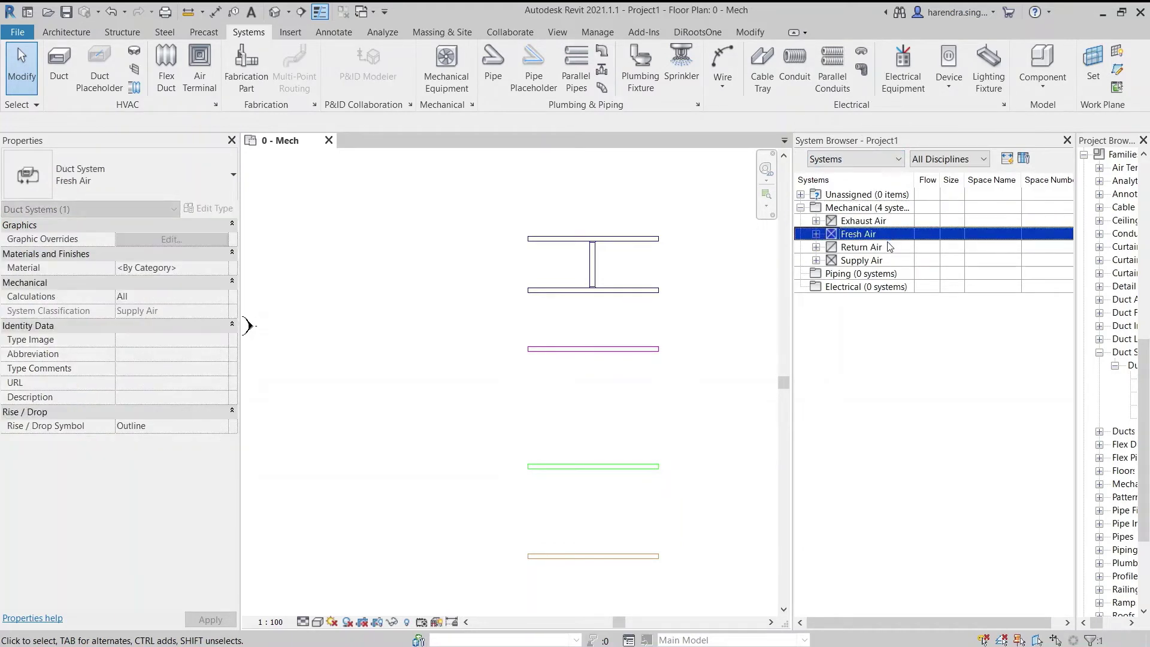
pyautogui.click(887, 248)
pyautogui.click(888, 261)
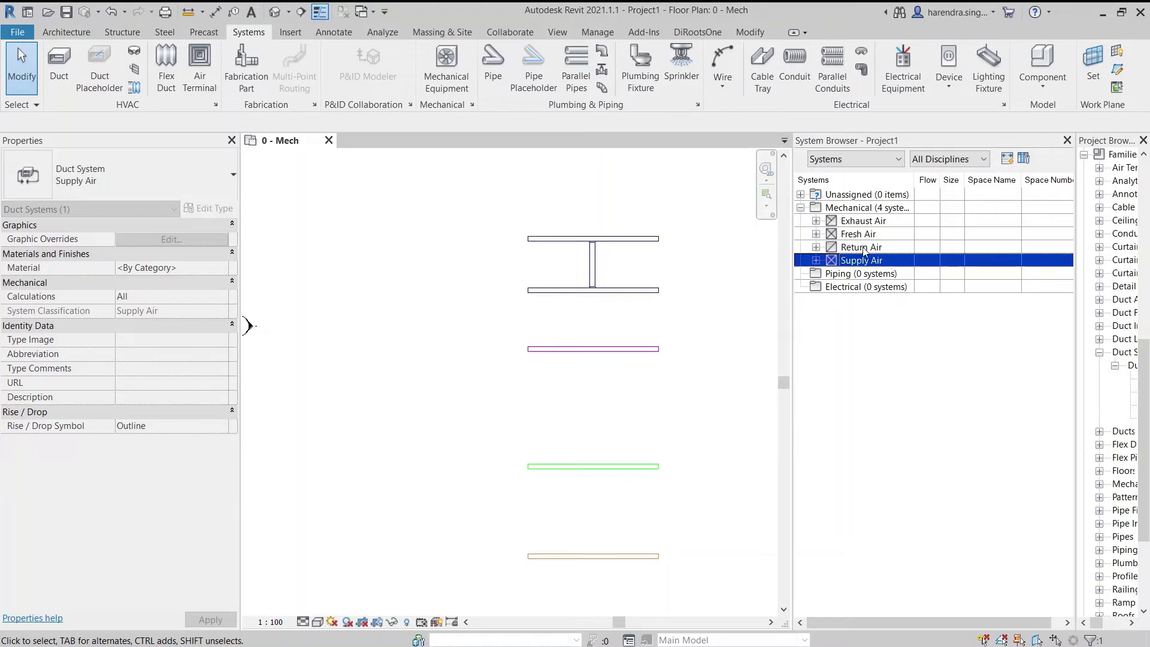
pyautogui.click(816, 220)
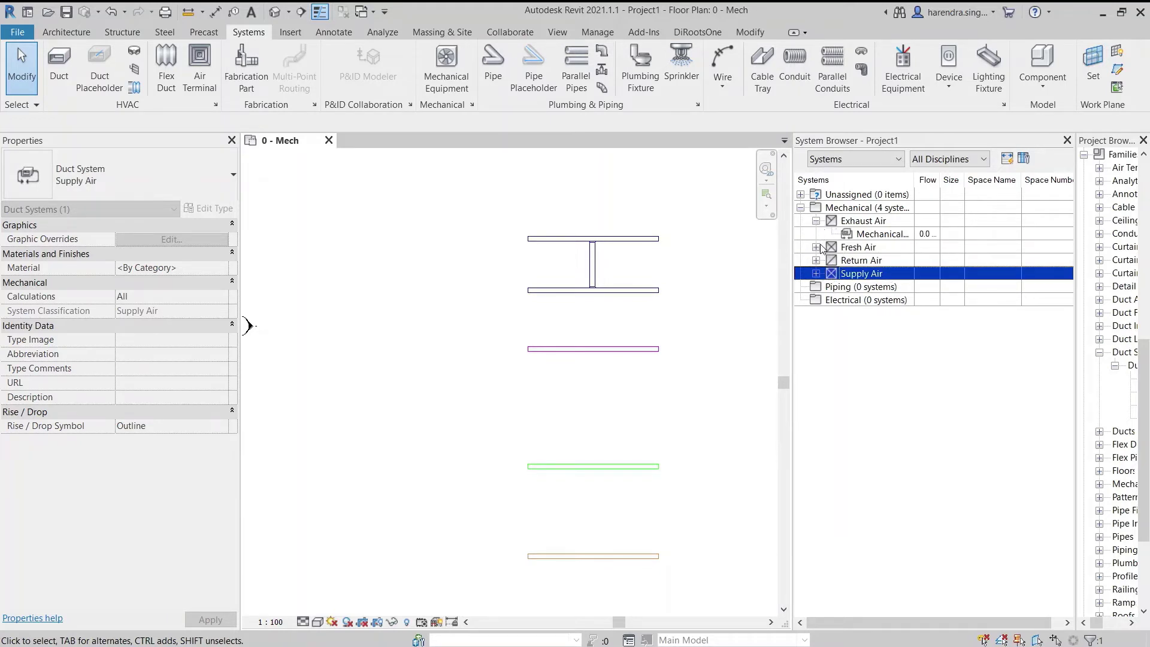
pyautogui.click(816, 247)
pyautogui.click(815, 273)
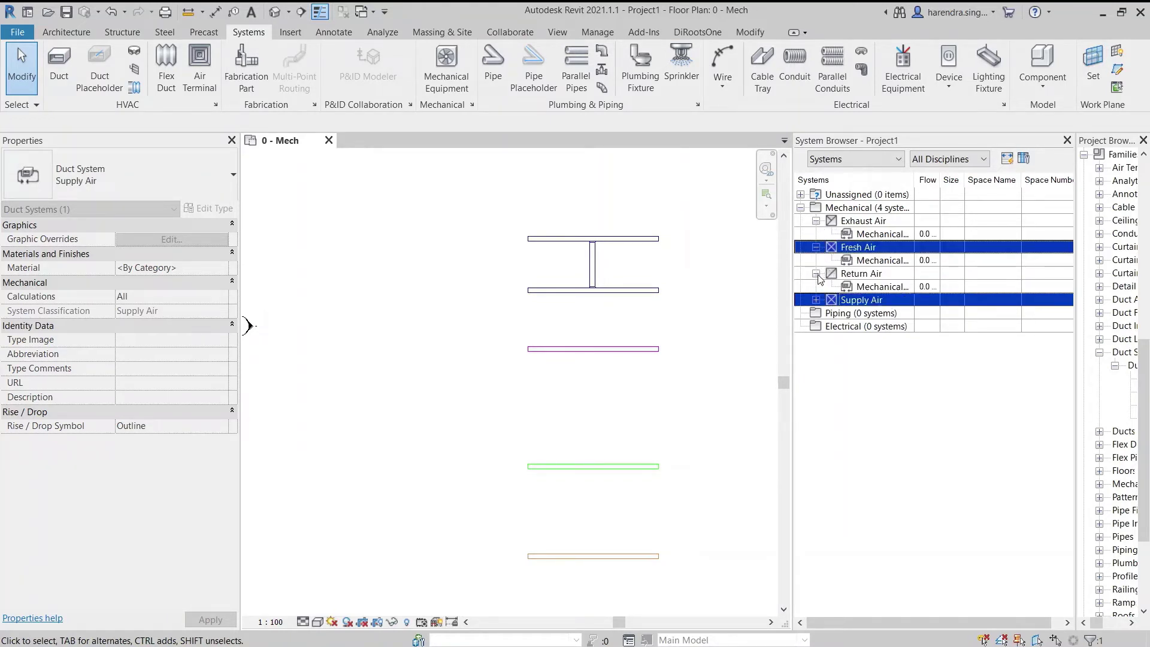
pyautogui.click(815, 300)
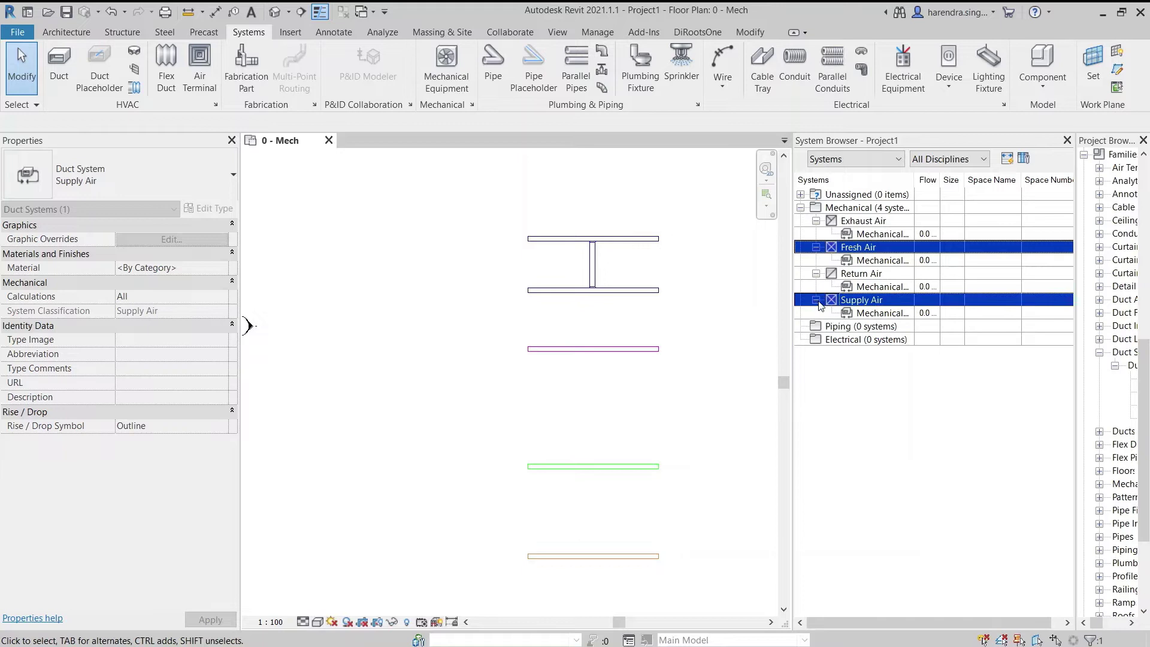
# Select the Mechanical Supply Air 1 system in the System Browser
pyautogui.click(863, 315)
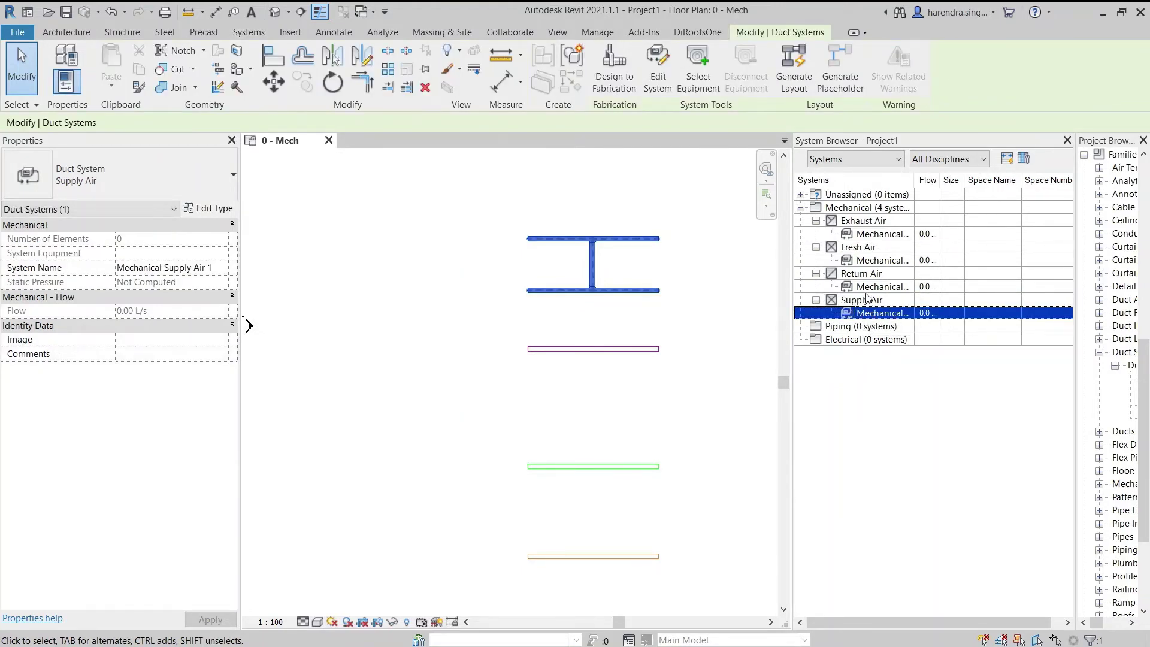
pyautogui.click(860, 289)
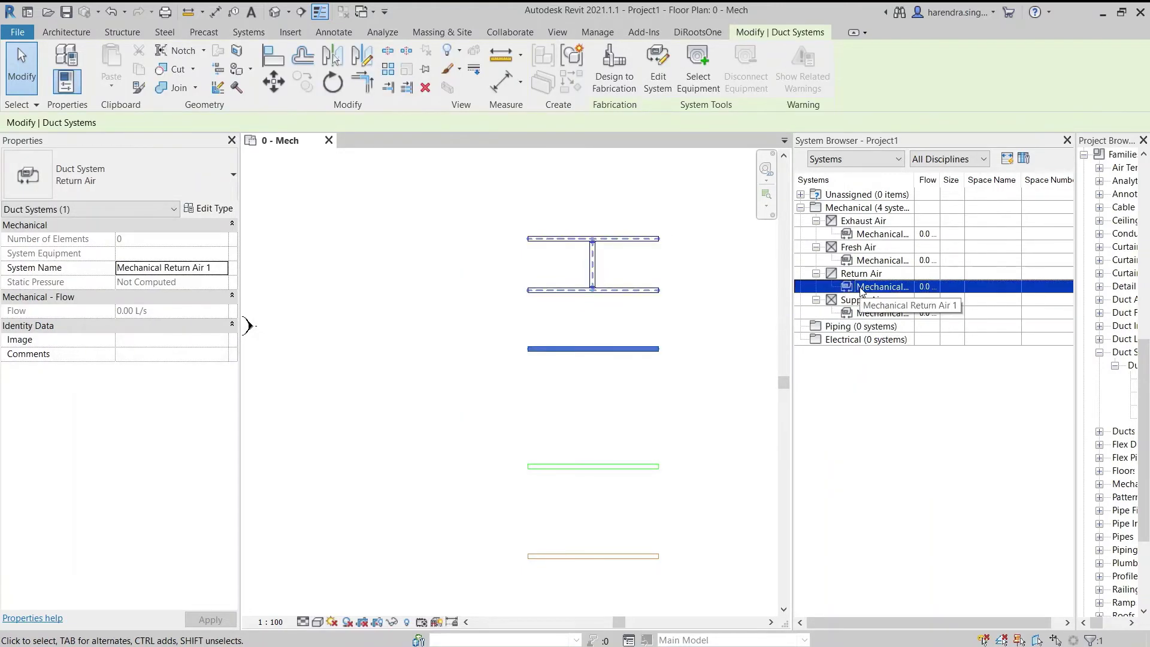
pyautogui.click(856, 250)
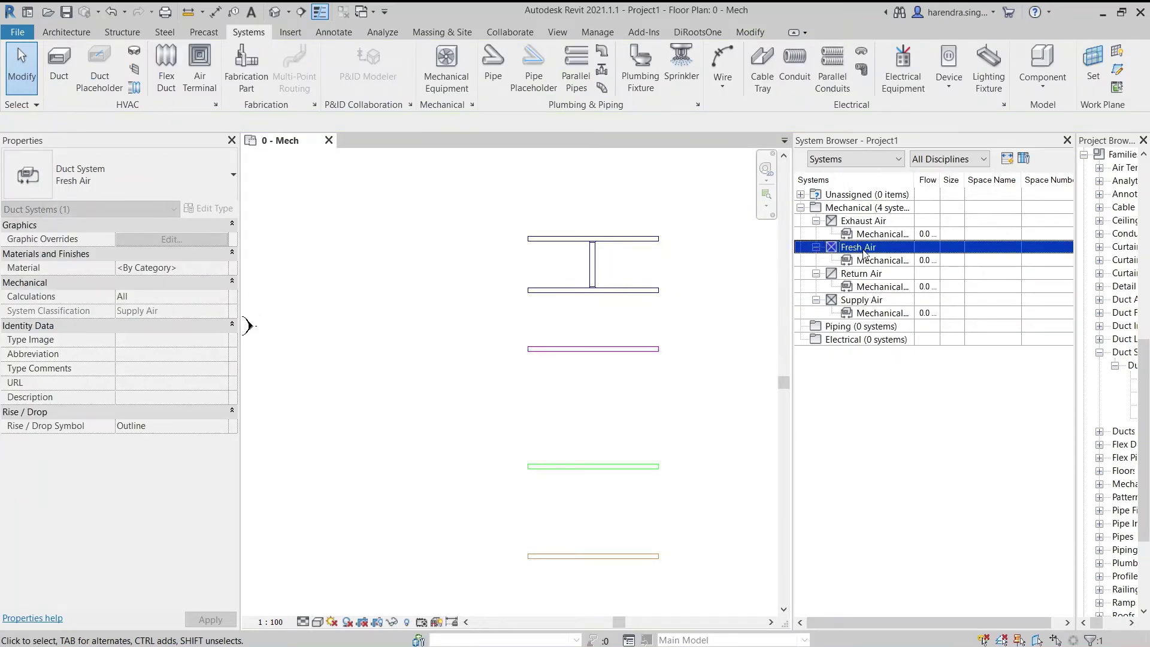
pyautogui.click(863, 259)
pyautogui.click(862, 235)
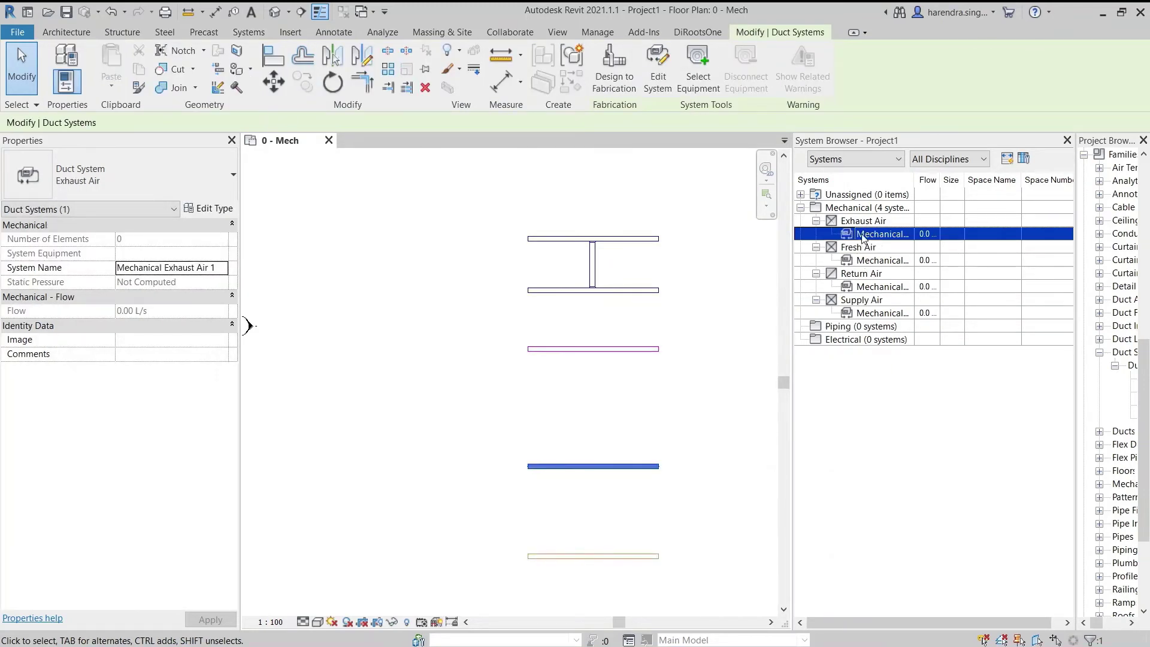
pyautogui.click(863, 301)
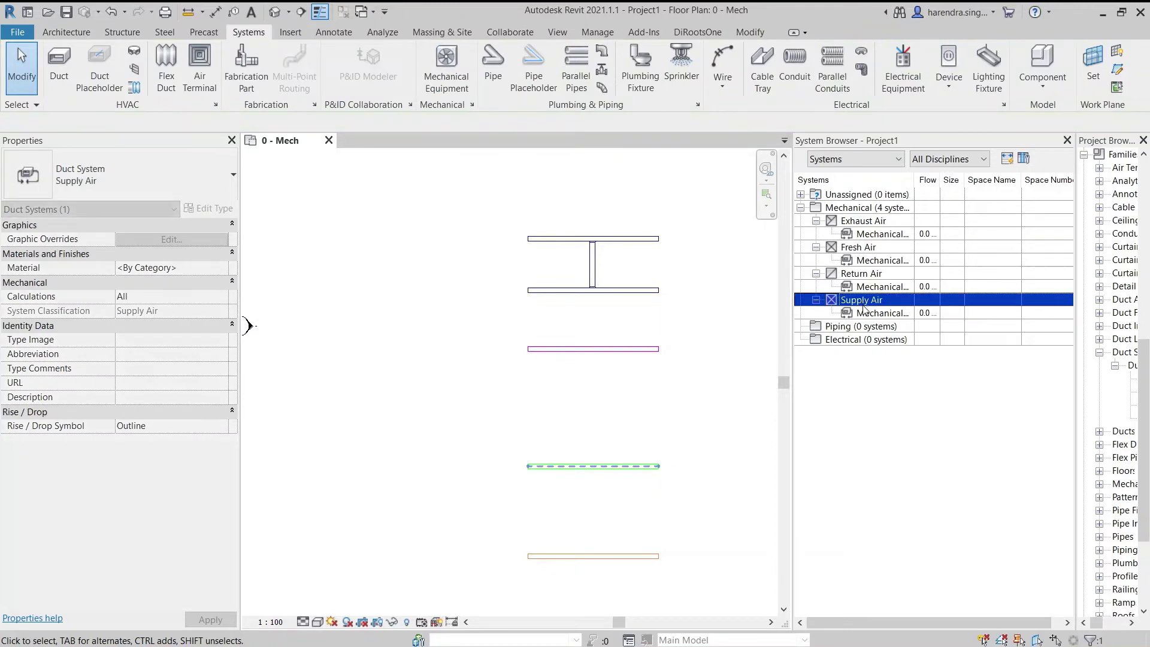
pyautogui.click(866, 314)
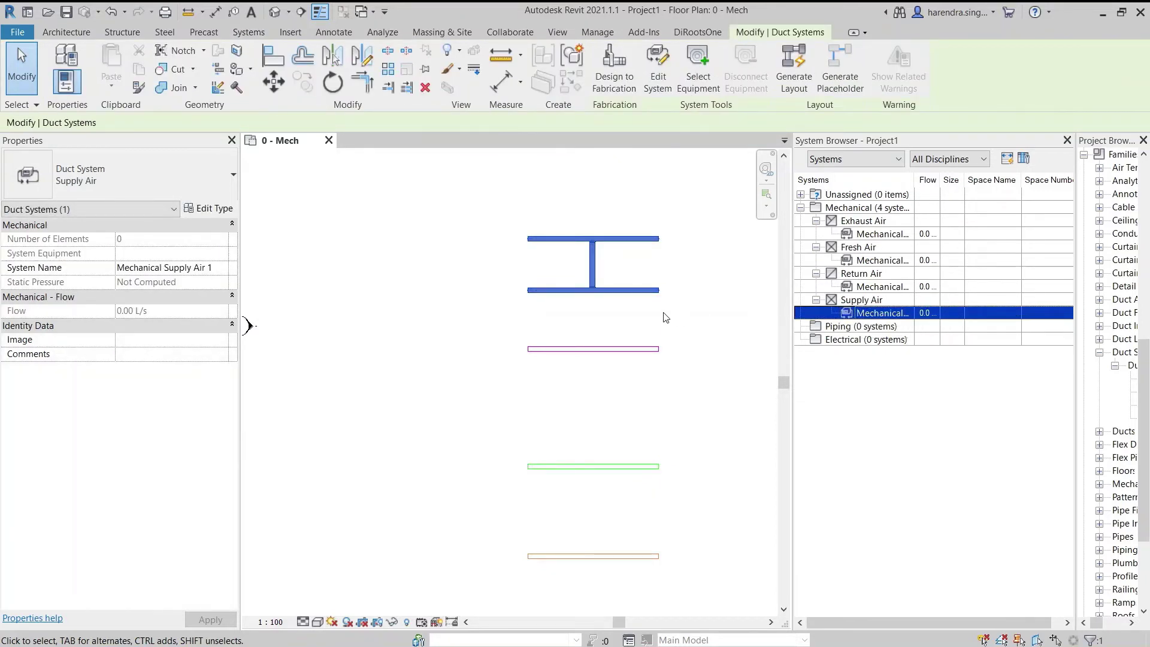
pyautogui.click(665, 317)
pyautogui.click(874, 302)
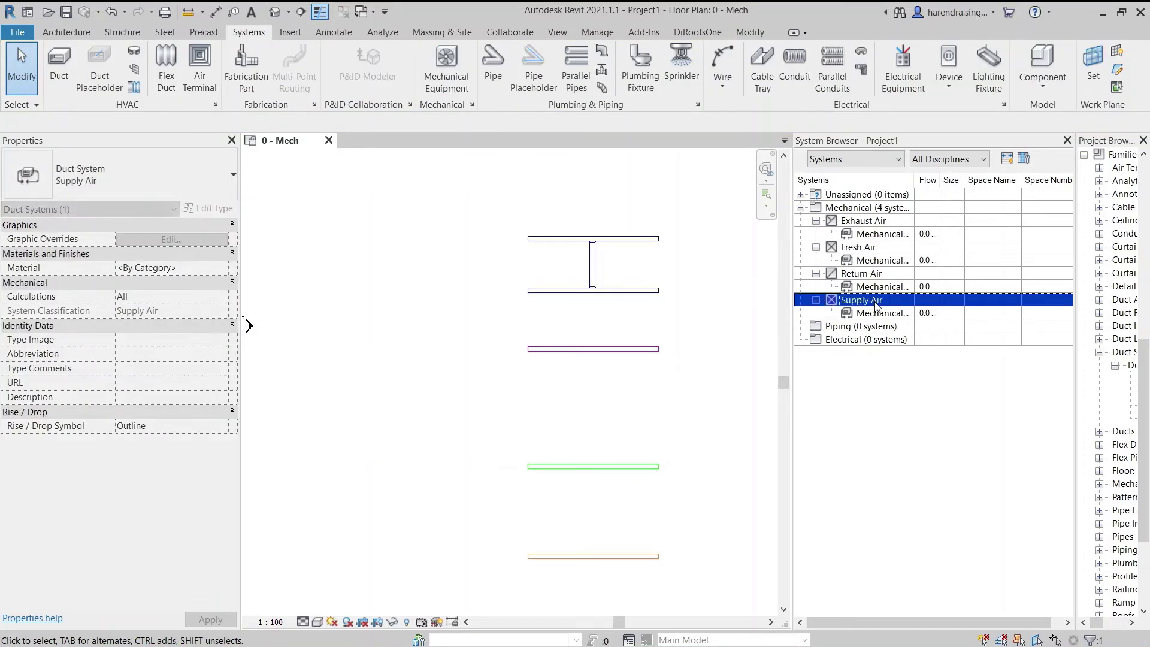
pyautogui.click(876, 314)
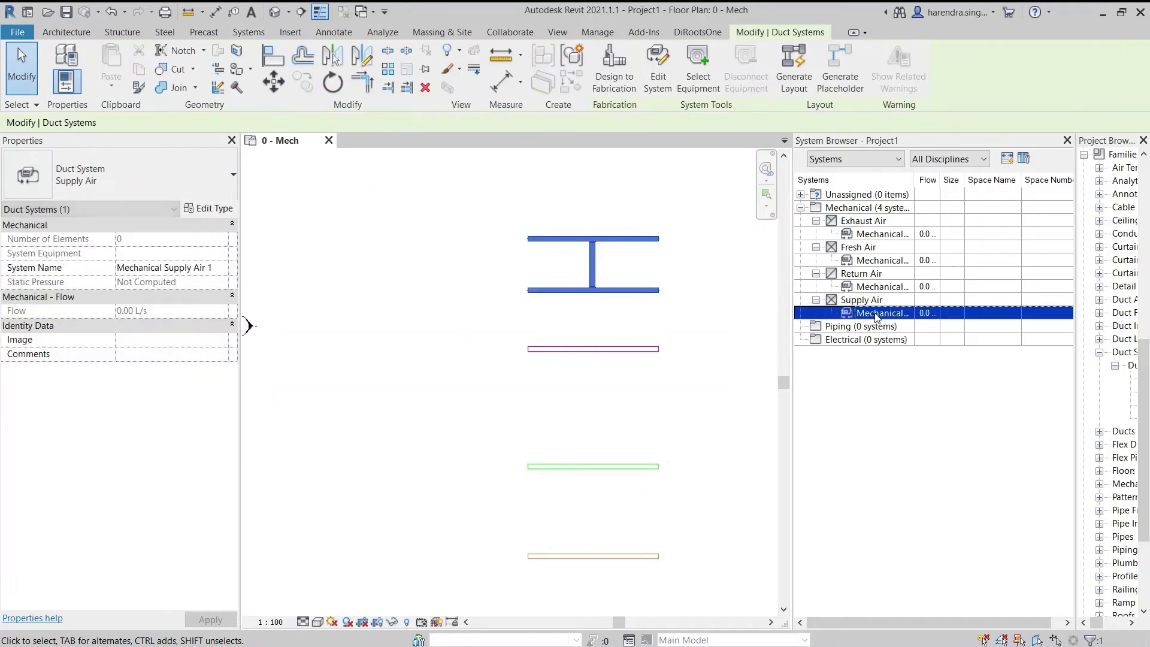
# Change its System Name in Properties to AHU1, then deselect it
pyautogui.click(188, 268)
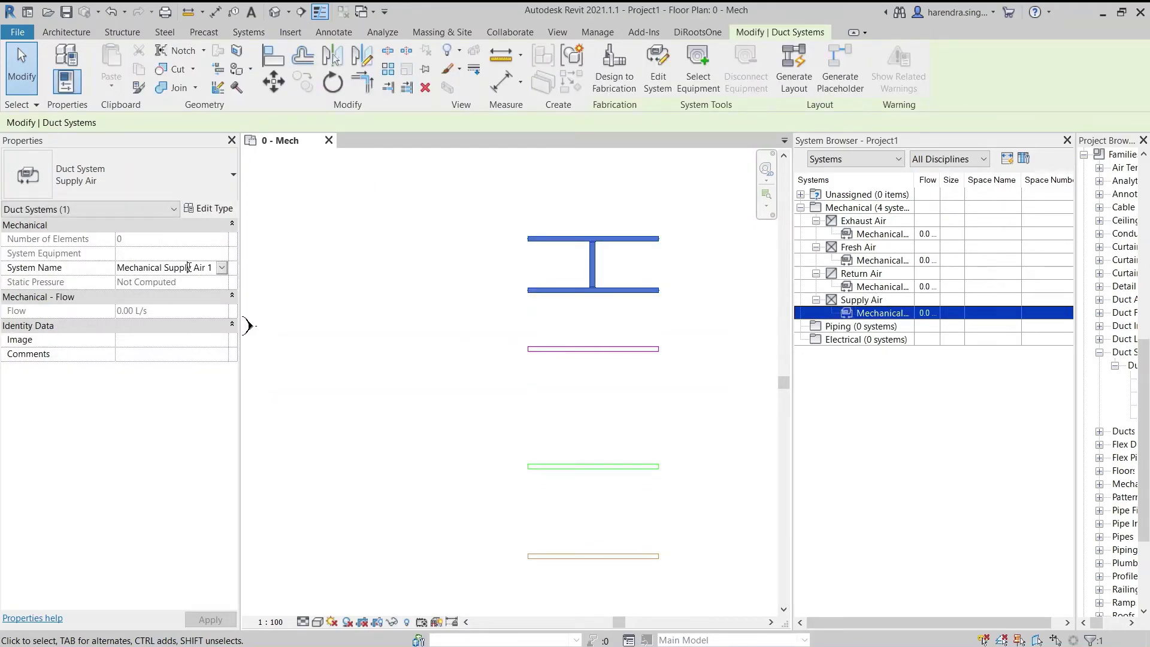
pyautogui.tripleClick(189, 268)
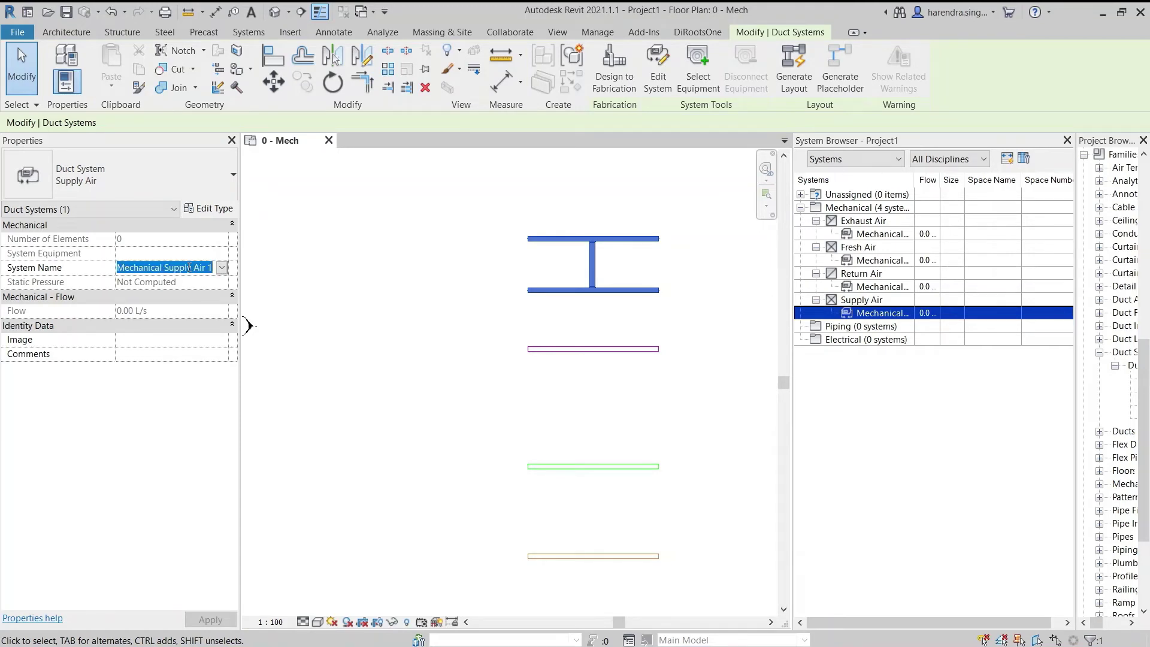
pyautogui.write('a')
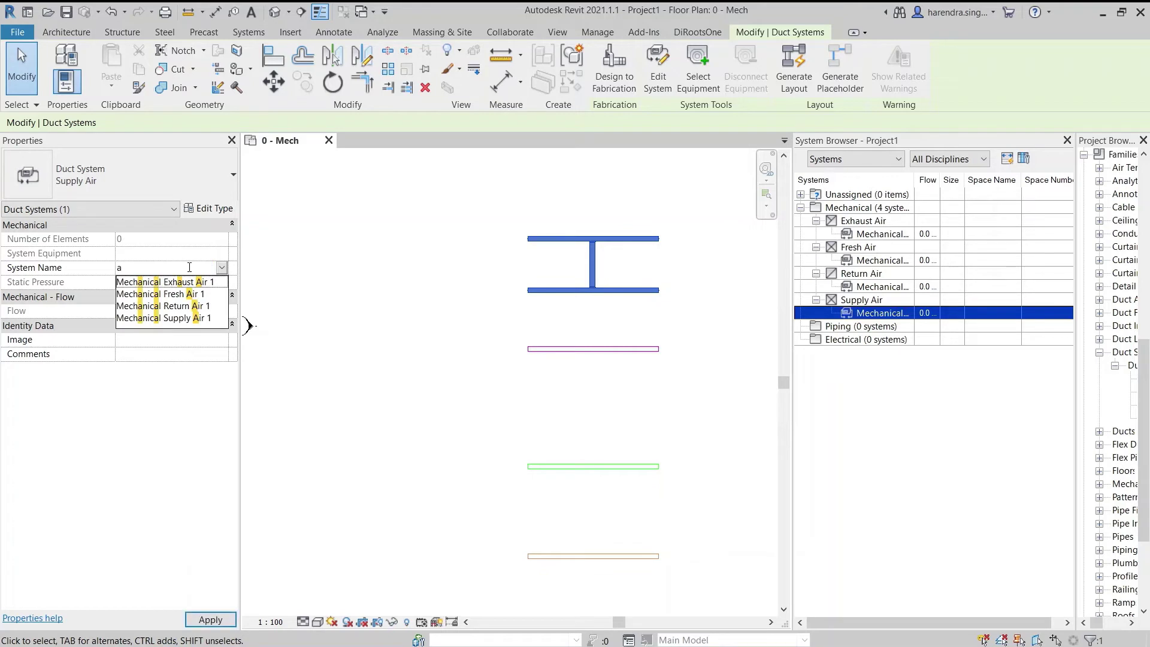
pyautogui.press('BackSpace')
pyautogui.write('AHU1')
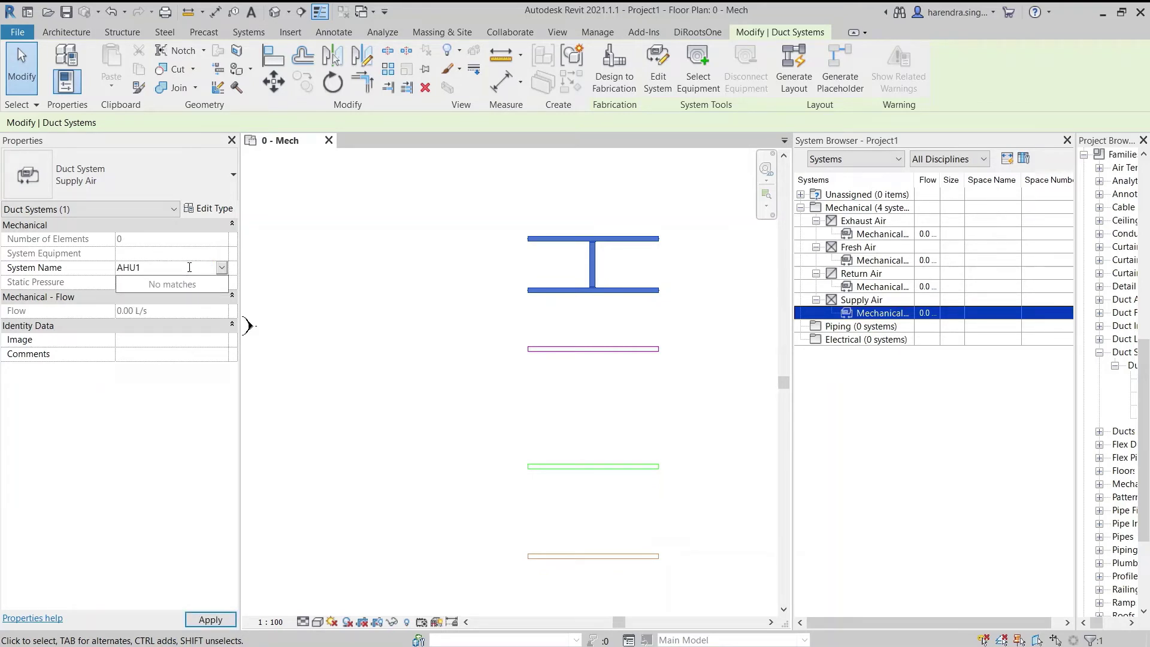
pyautogui.press('Return')
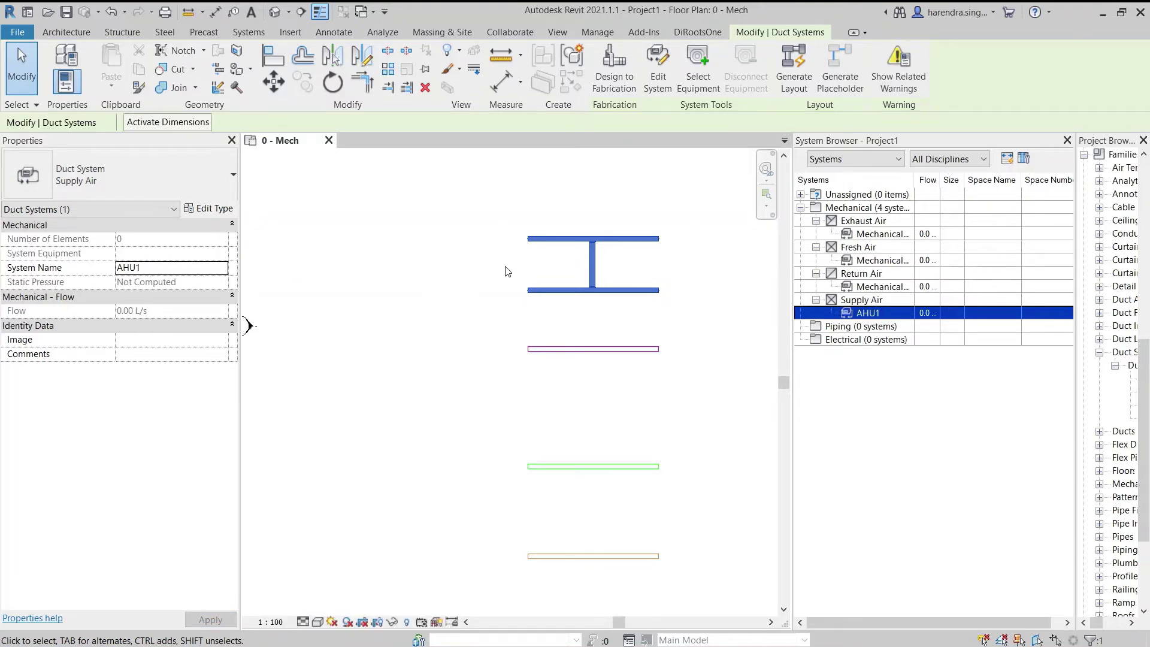
pyautogui.click(208, 270)
pyautogui.click(222, 268)
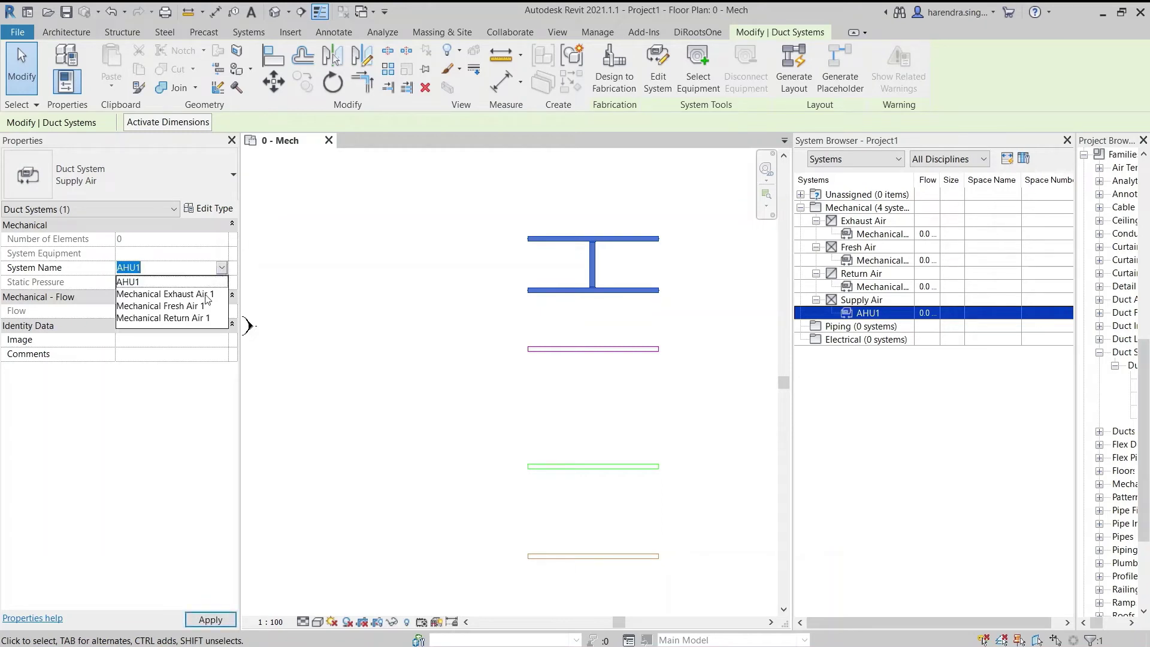
pyautogui.click(148, 282)
pyautogui.click(446, 292)
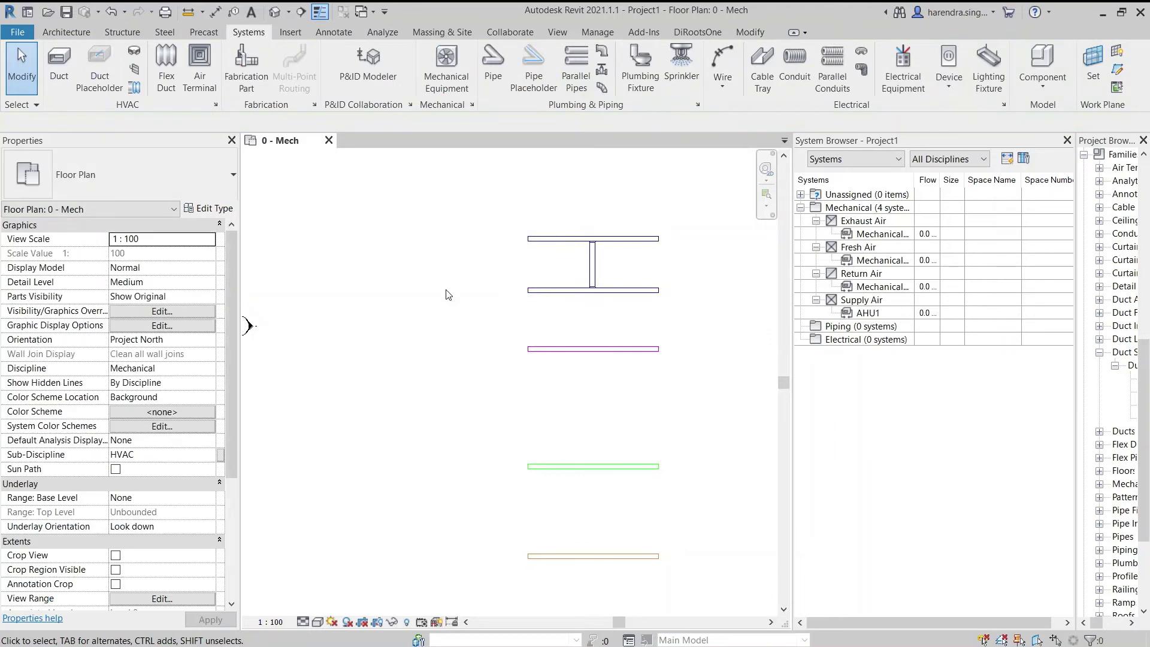
# Close the System Browser, narrow the Project Browser and re-centre the ducts in the plan
pyautogui.moveTo(464, 333); pyautogui.dragTo(401, 320, button='middle')
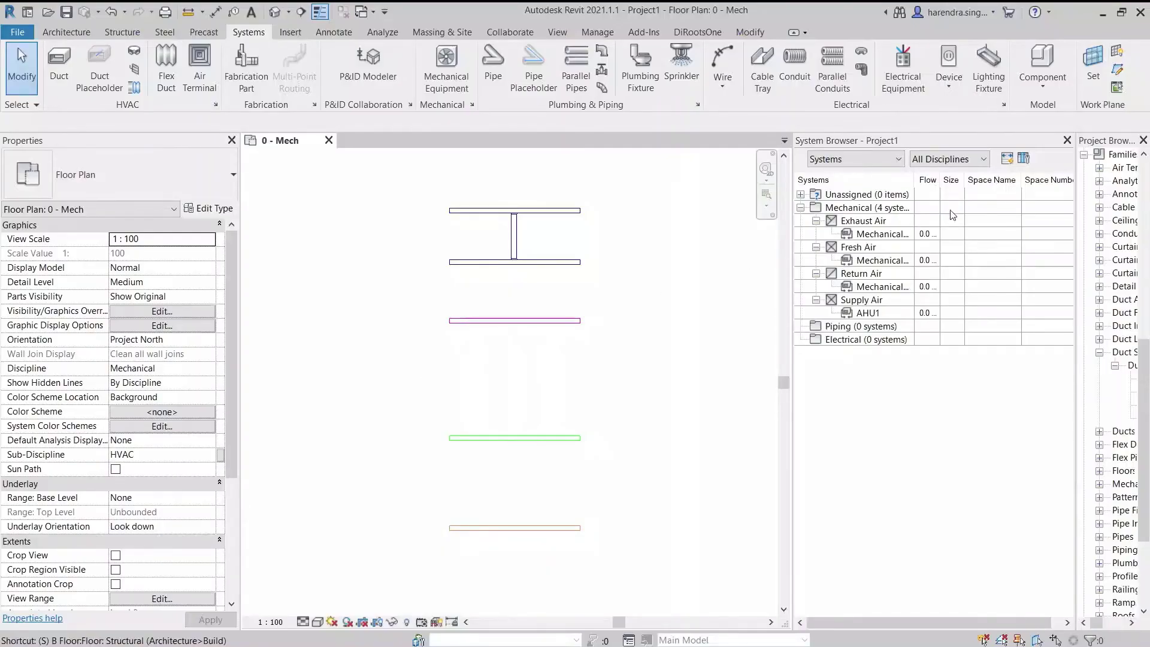
pyautogui.click(1066, 140)
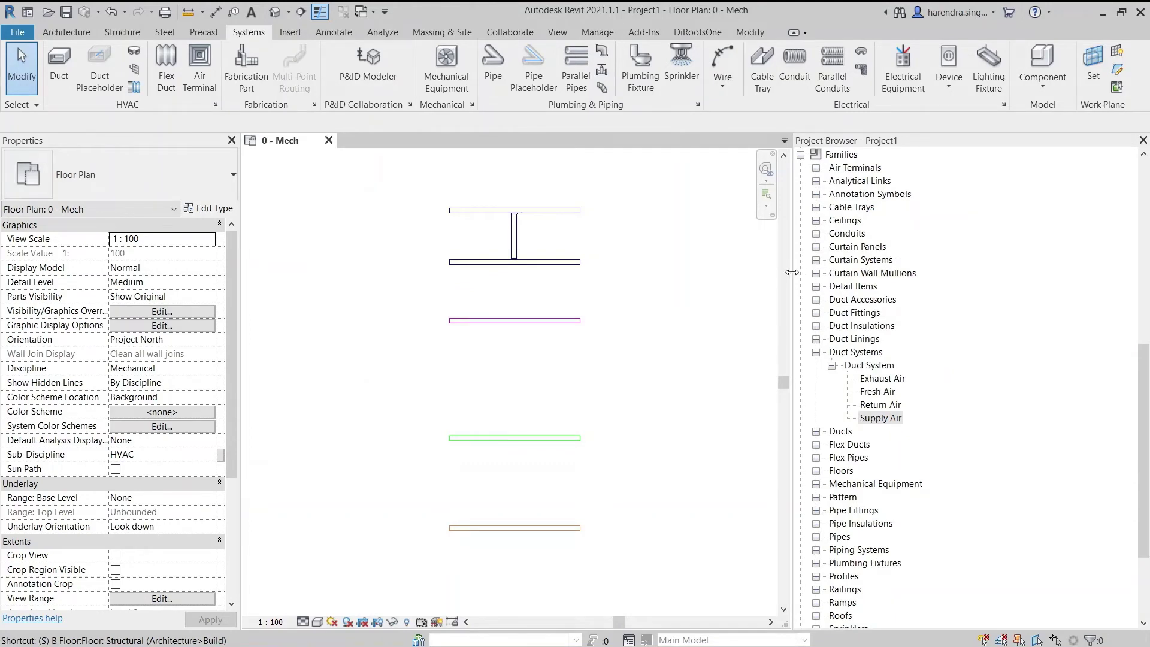
pyautogui.moveTo(795, 277); pyautogui.dragTo(956, 273)
pyautogui.moveTo(665, 324); pyautogui.dragTo(736, 333, button='middle')
pyautogui.scroll(1, 731, 321)
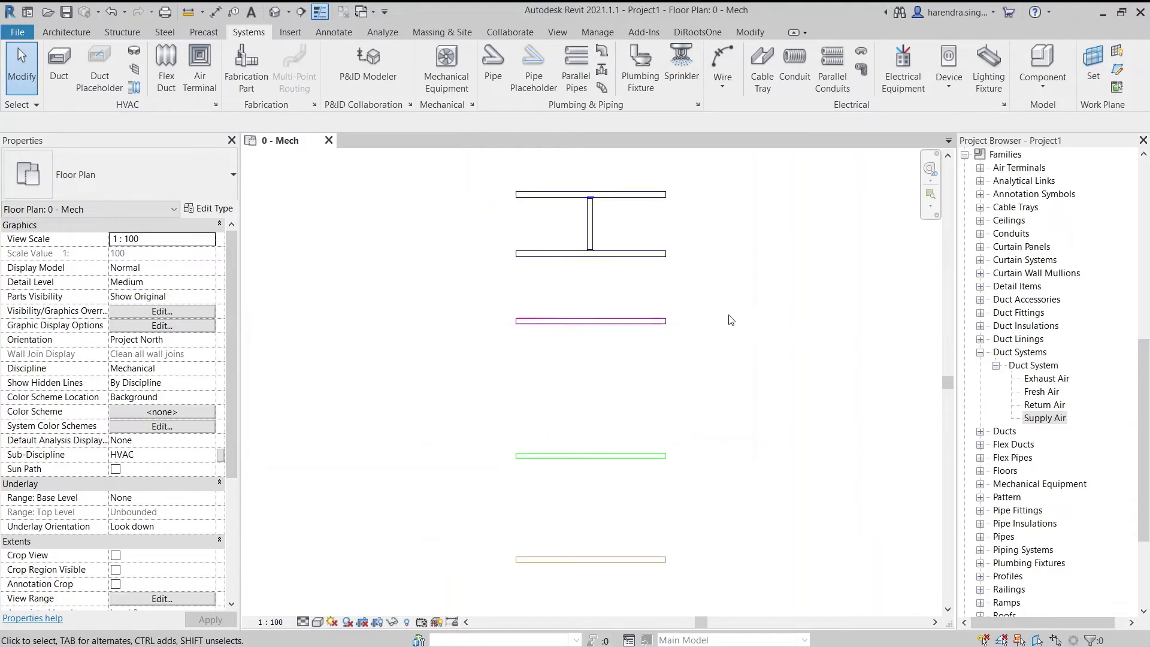
# Check the System Abbreviation of the upper duct and the magenta Return Air duct
pyautogui.click(648, 256)
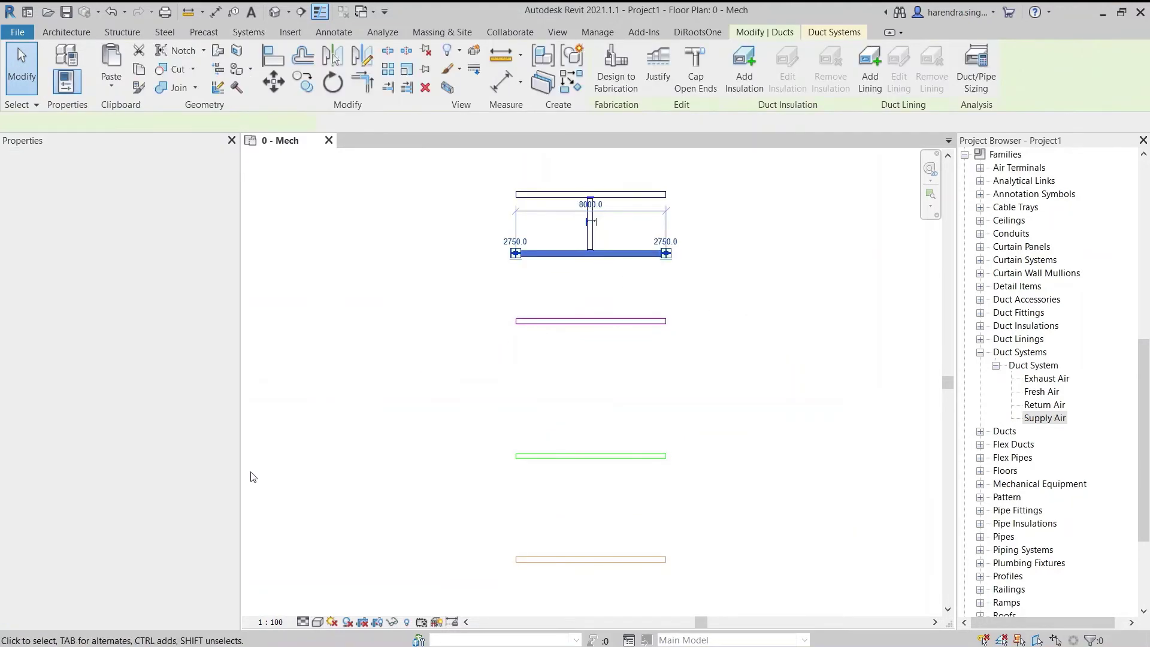
pyautogui.click(149, 488)
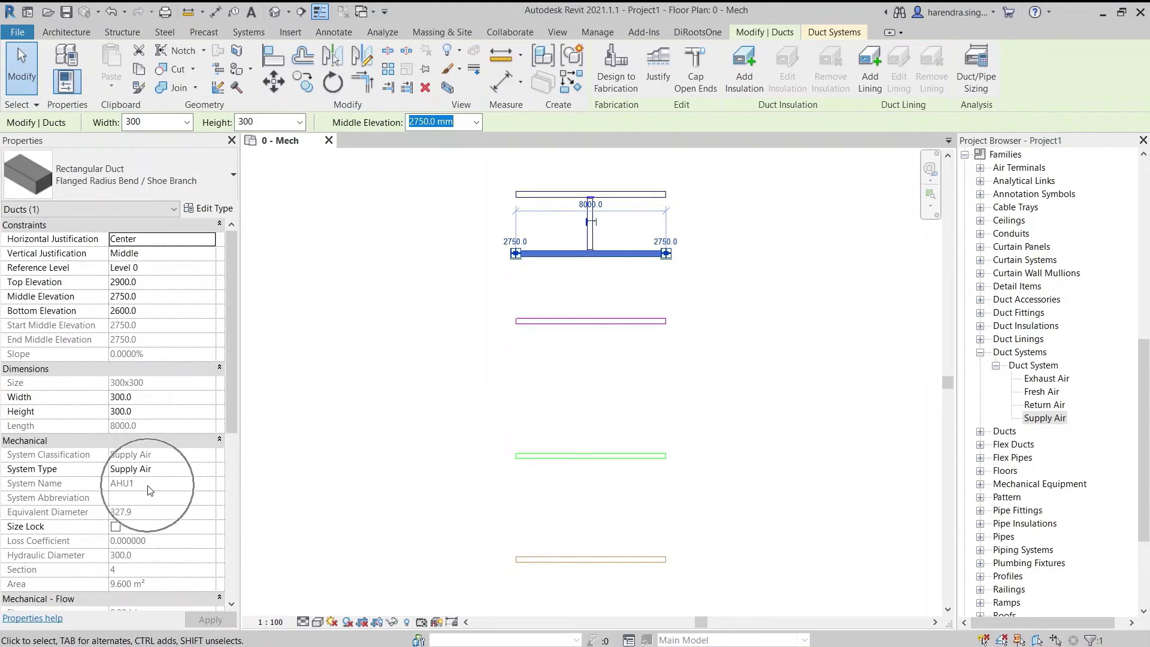
pyautogui.click(137, 501)
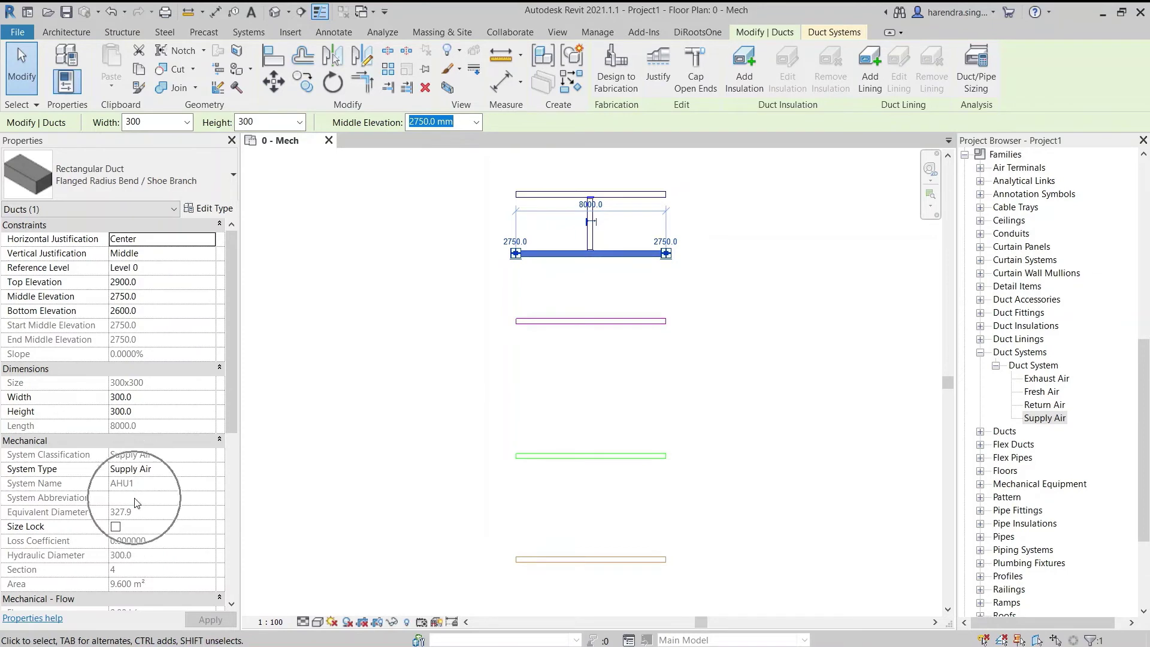
pyautogui.click(584, 379)
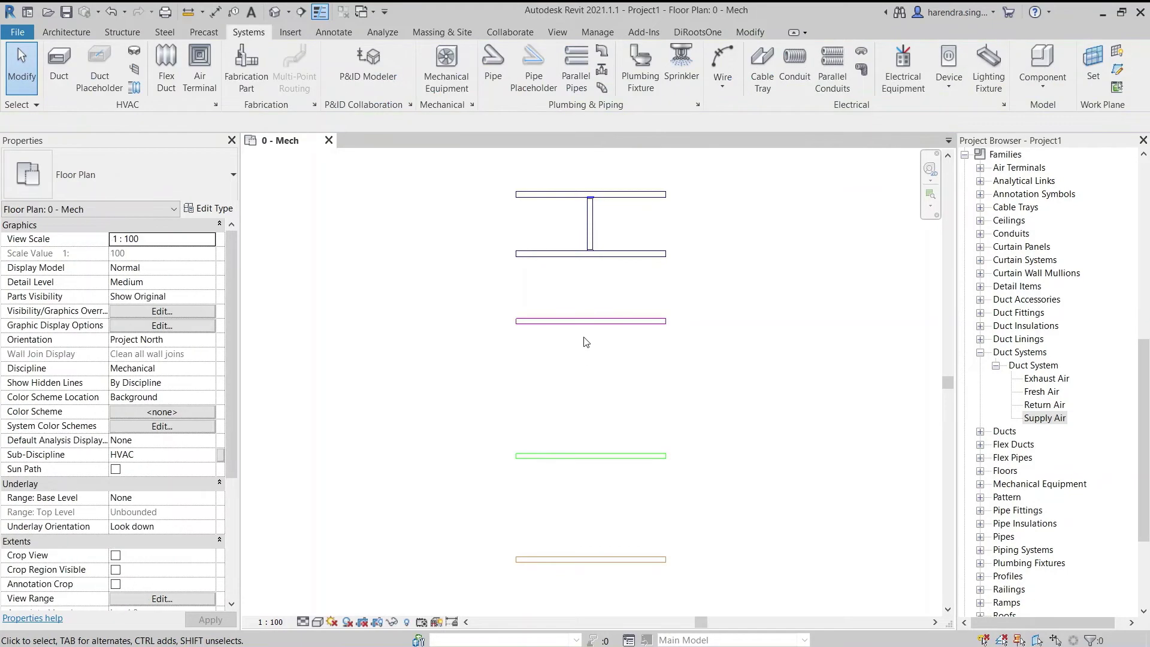
pyautogui.click(587, 320)
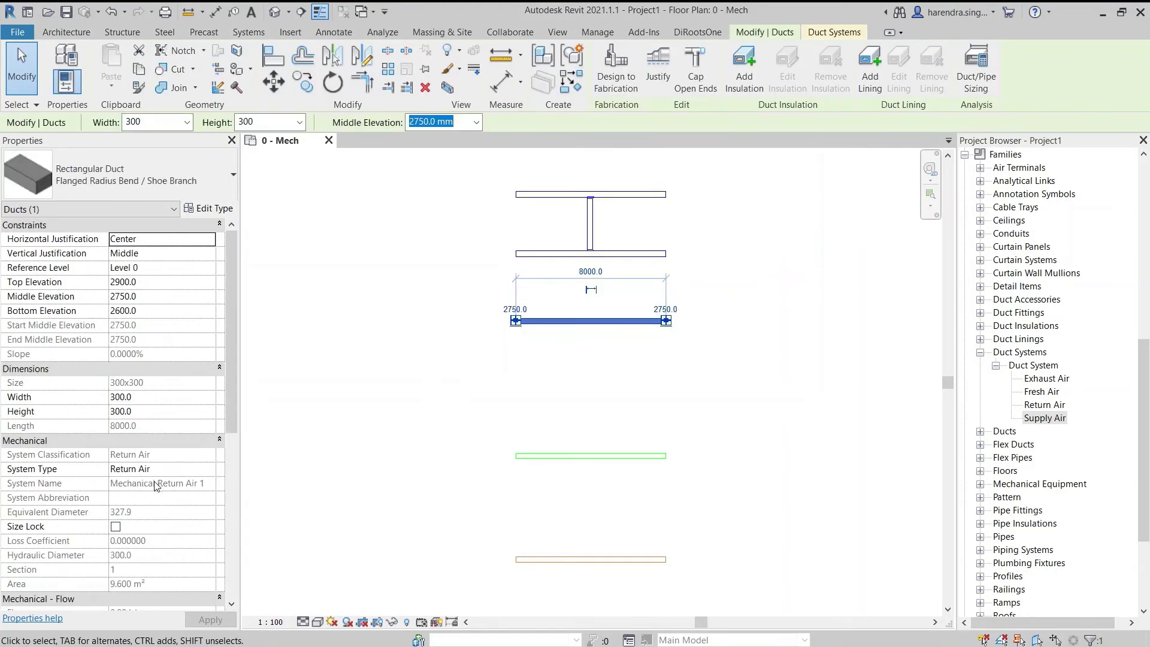
pyautogui.click(148, 499)
pyautogui.click(533, 486)
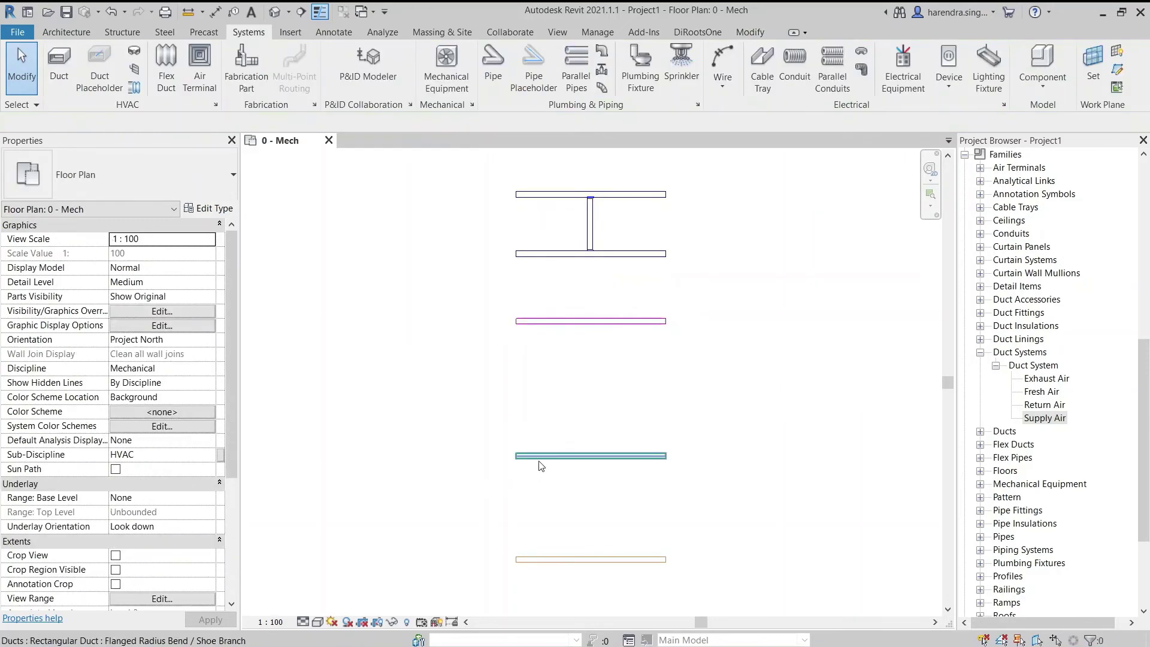
# Check the System Abbreviation of the green Exhaust Air and bottom Fresh Air ducts
pyautogui.click(522, 458)
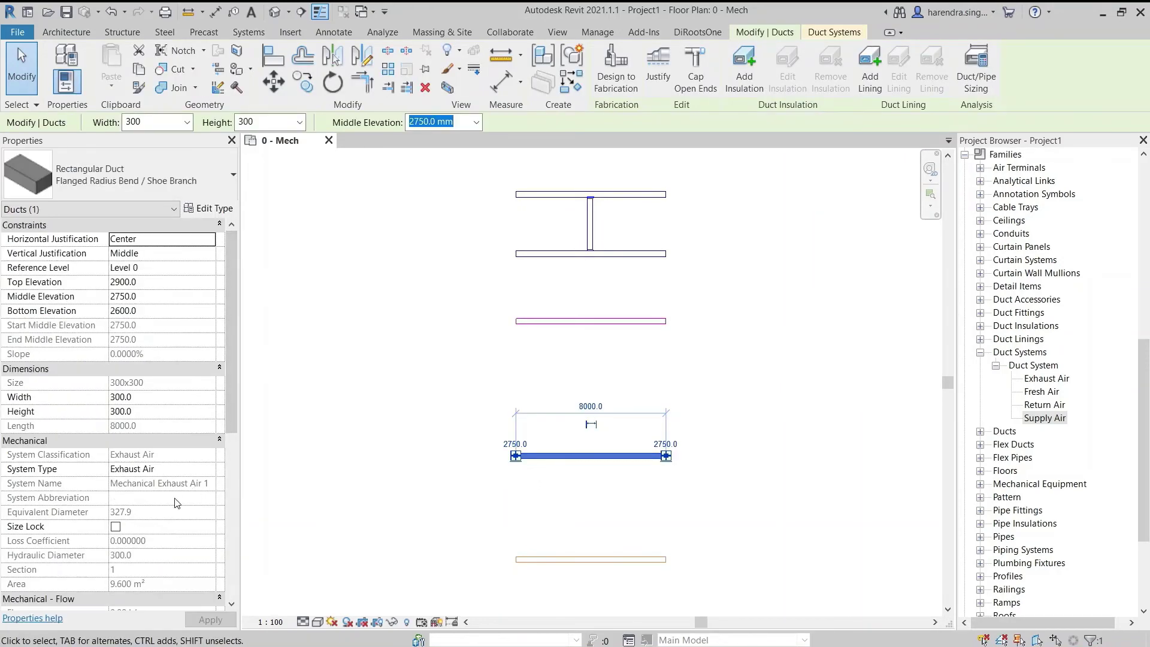
pyautogui.click(176, 501)
pyautogui.click(396, 503)
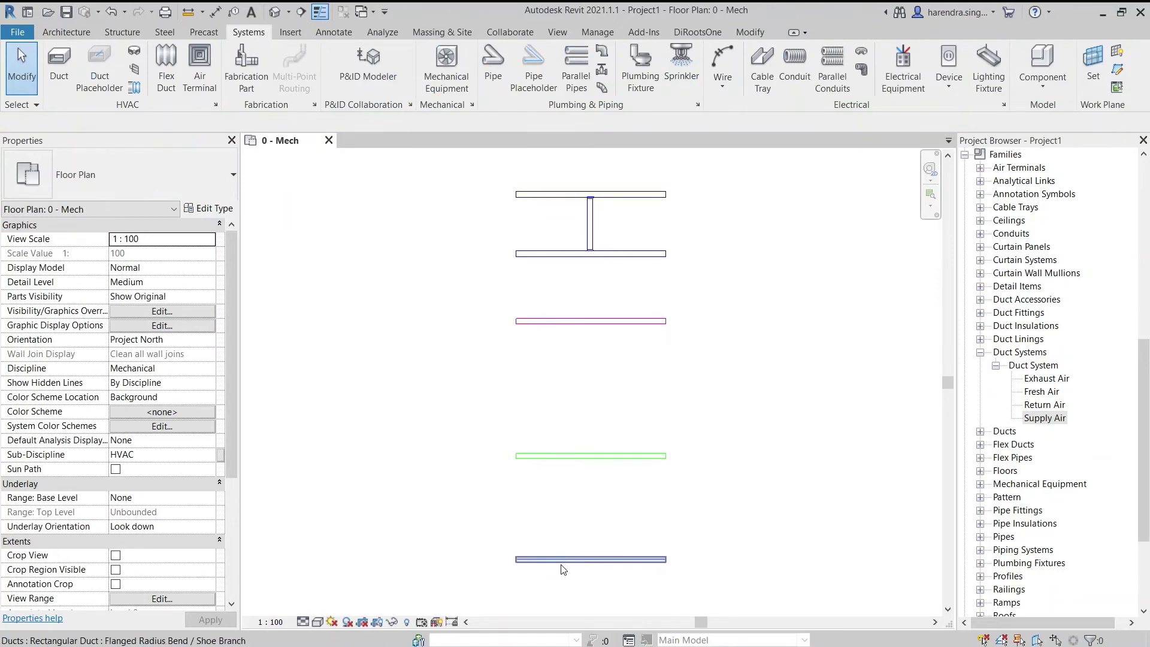
pyautogui.click(524, 559)
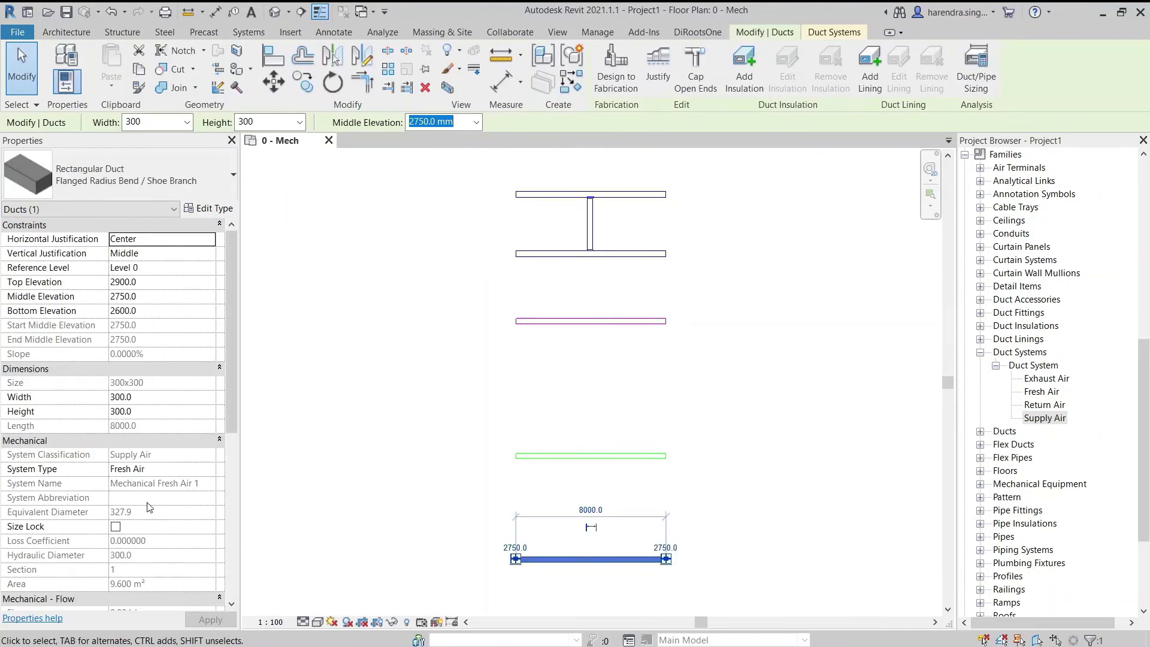
pyautogui.click(144, 506)
pyautogui.click(507, 416)
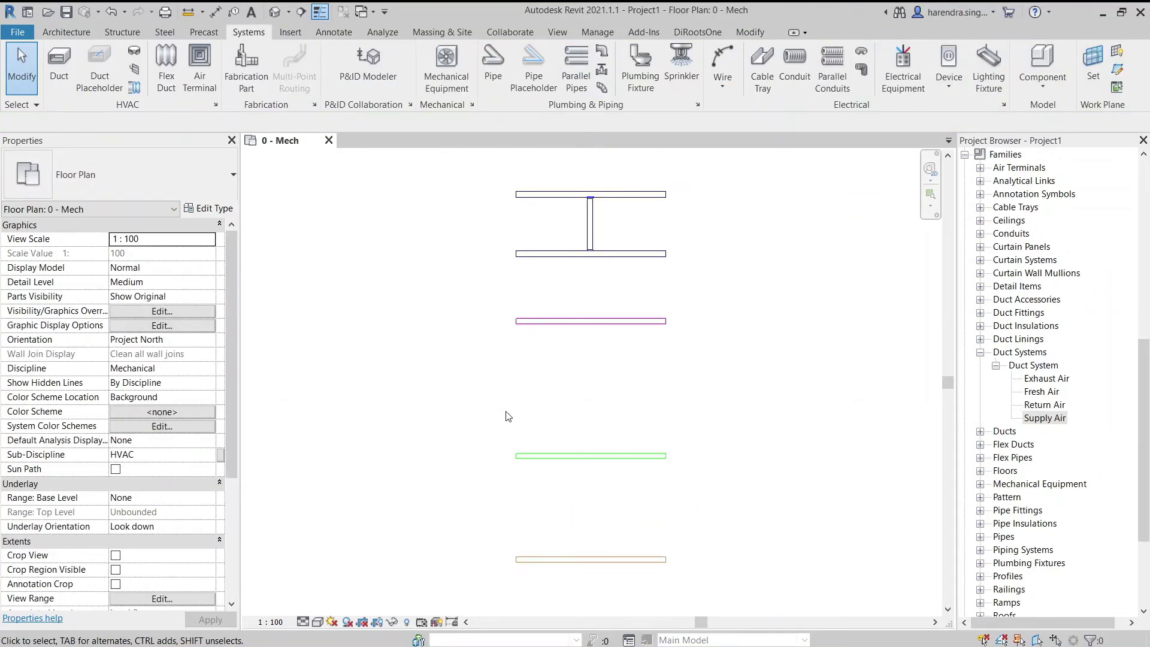
pyautogui.click(508, 416)
# Use TG to tag the upper, purple, green and orange ducts with 300x300 size tags
pyautogui.press('t')
pyautogui.press('g')
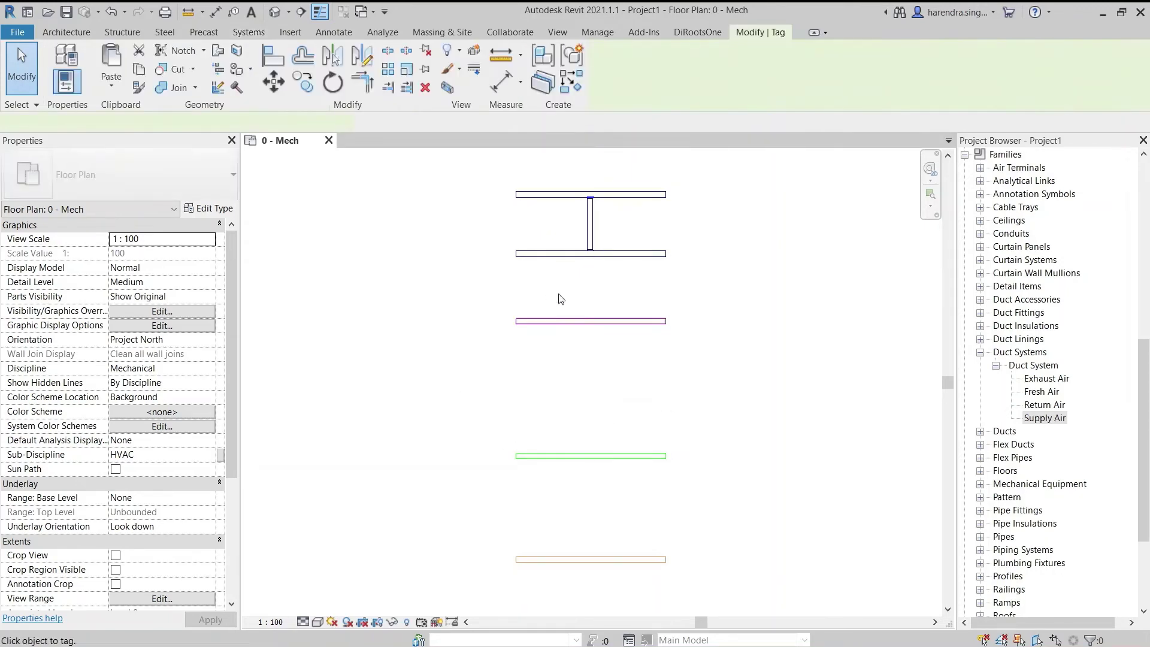
pyautogui.click(550, 260)
pyautogui.click(570, 322)
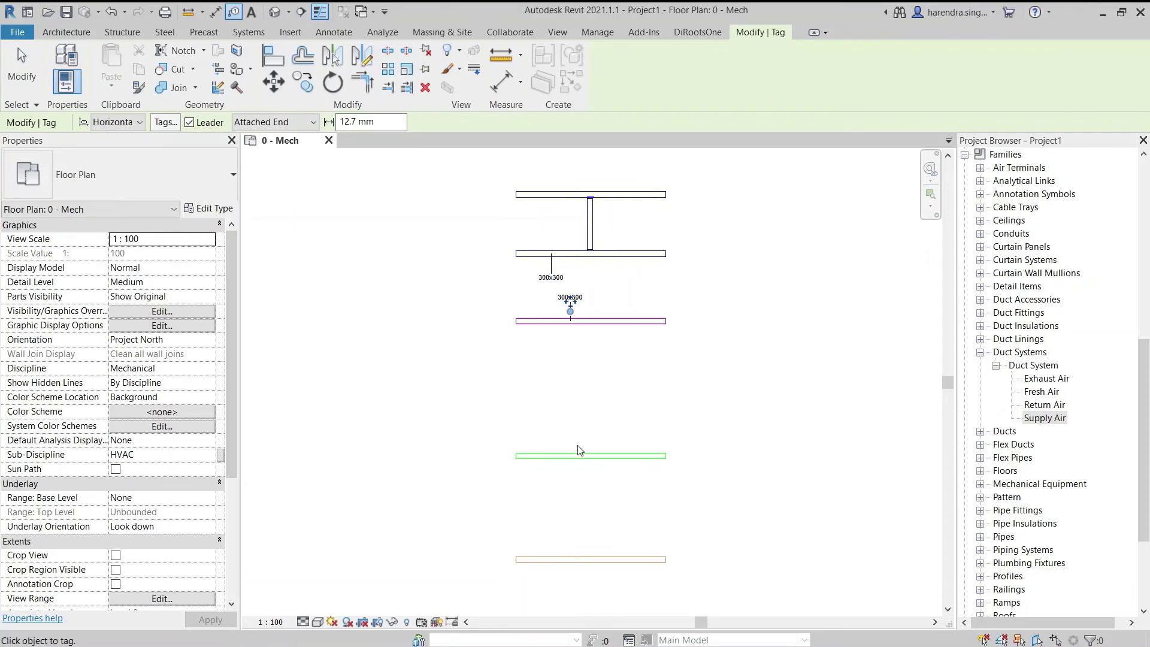
pyautogui.click(579, 456)
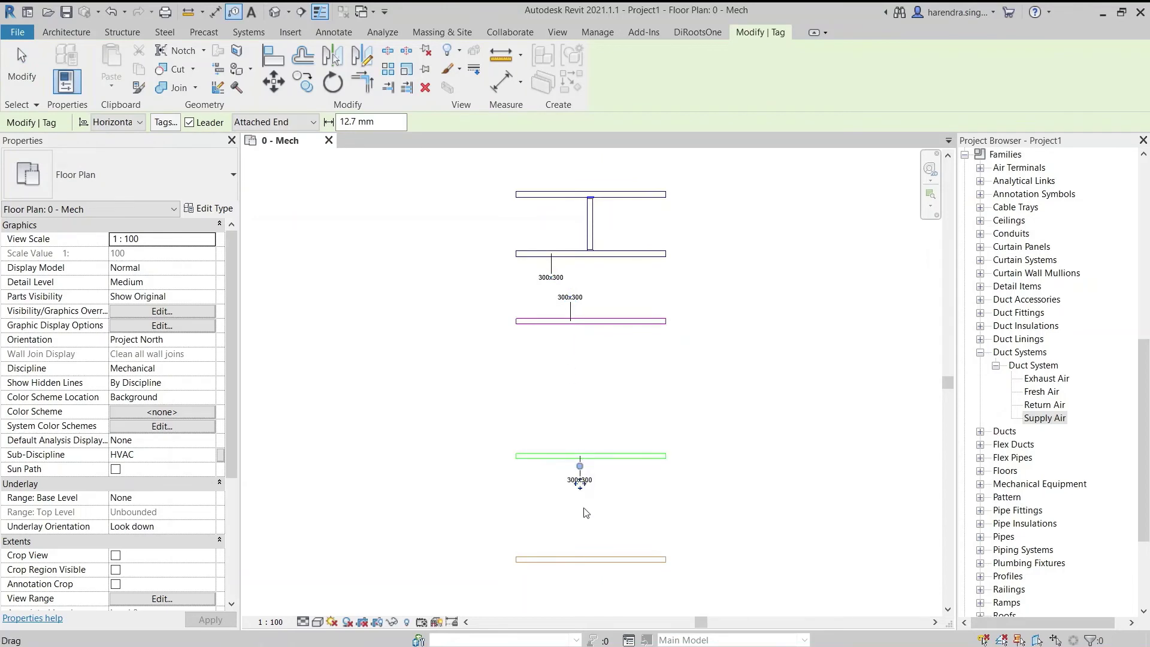
pyautogui.click(580, 556)
pyautogui.scroll(1, 618, 528)
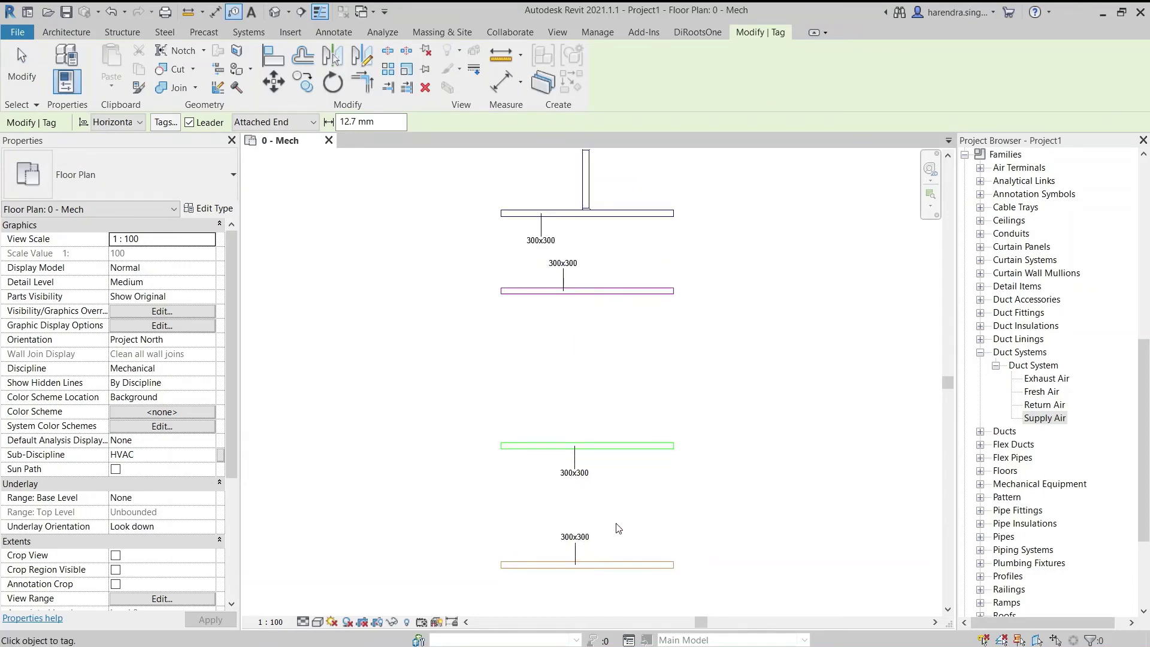
pyautogui.press('Escape')
pyautogui.press('Escape')
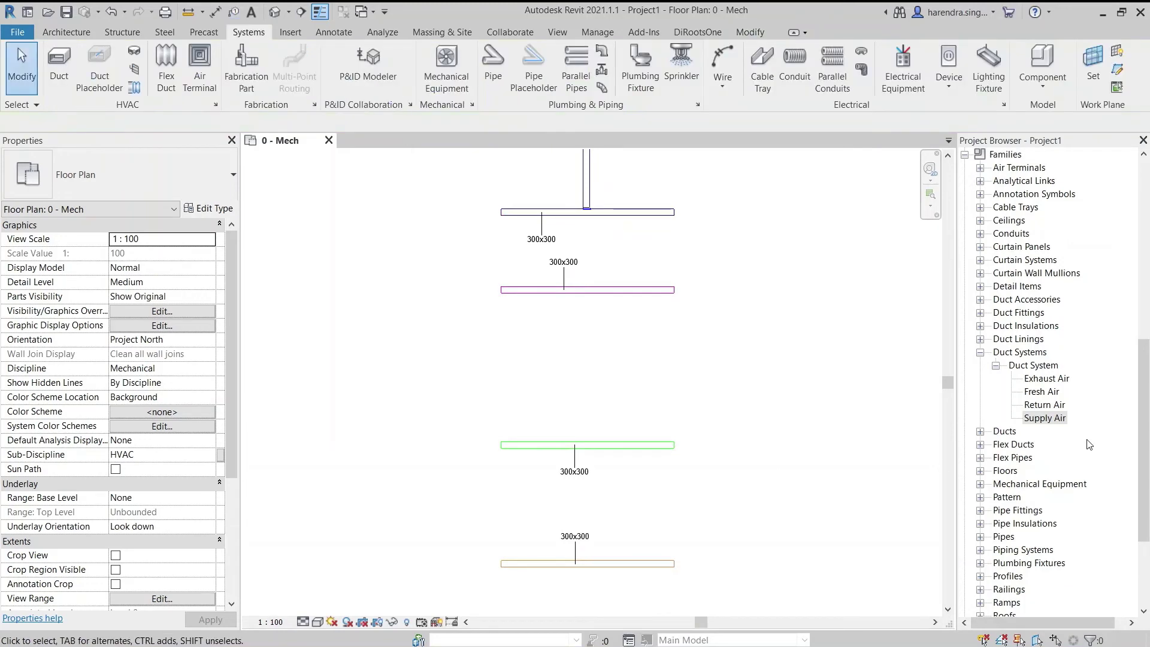
# Set the Supply Air duct system type's abbreviation to SAD
pyautogui.click(1045, 418)
pyautogui.rightClick(1044, 417)
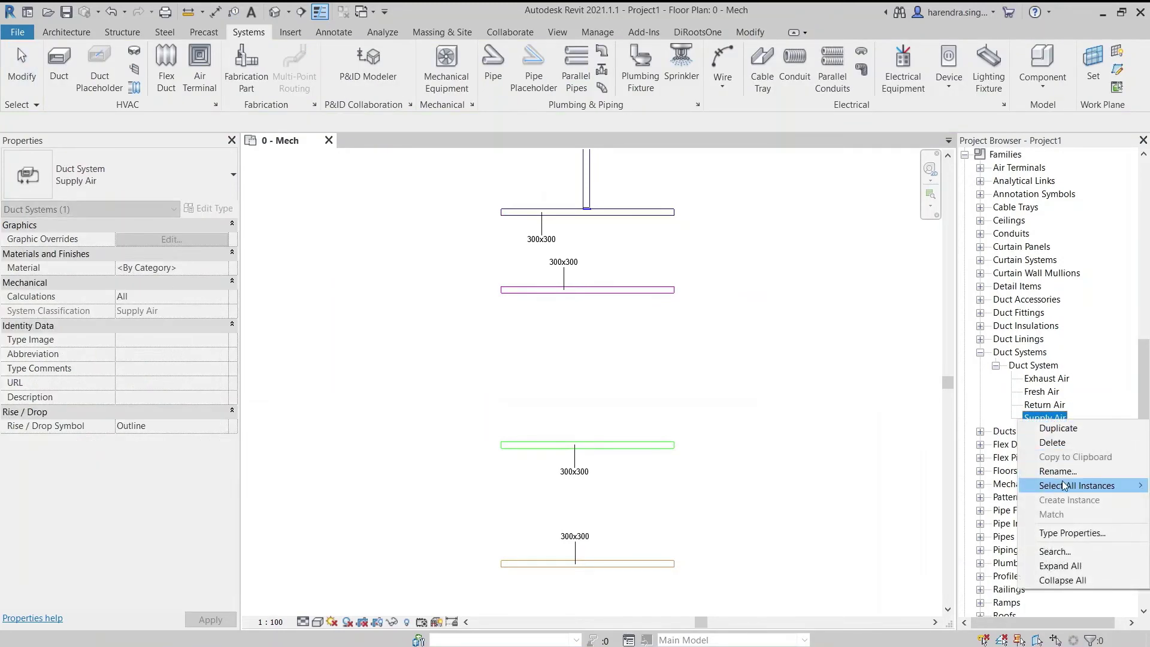
pyautogui.click(1068, 532)
pyautogui.click(693, 363)
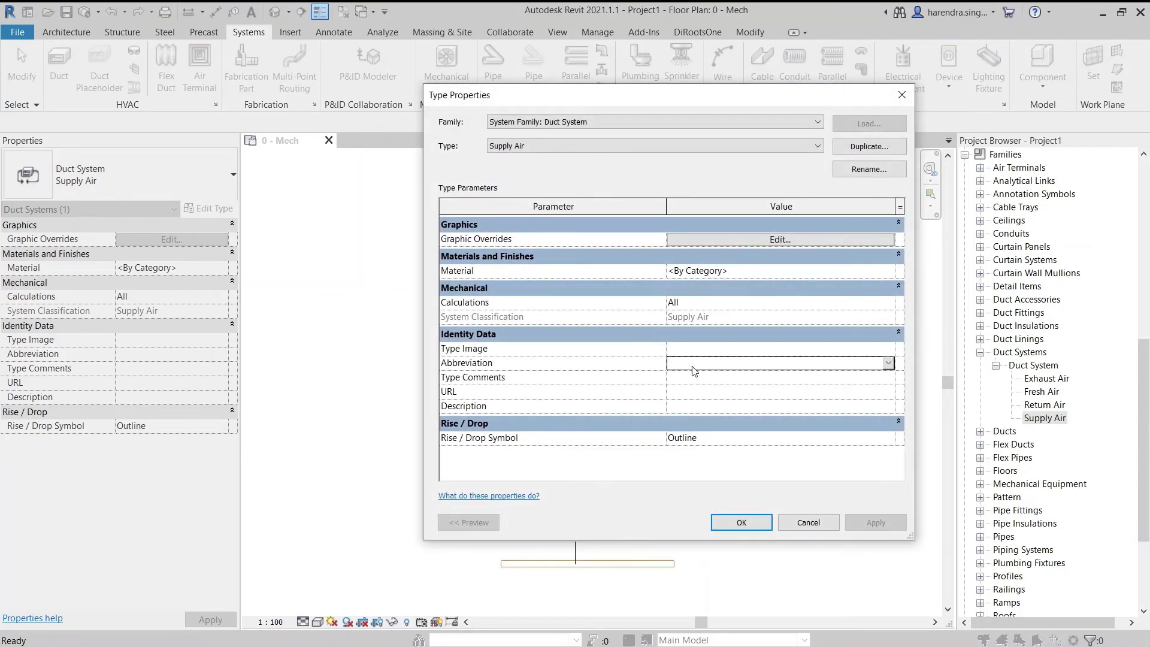
pyautogui.write('SAD')
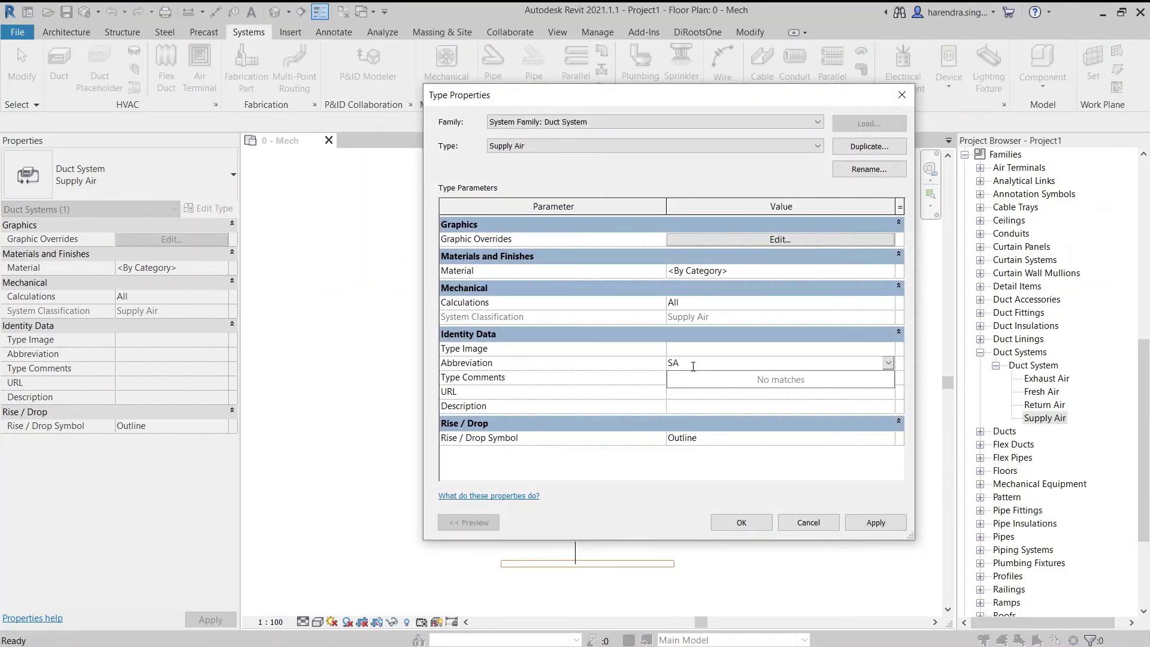
pyautogui.click(874, 522)
pyautogui.click(756, 522)
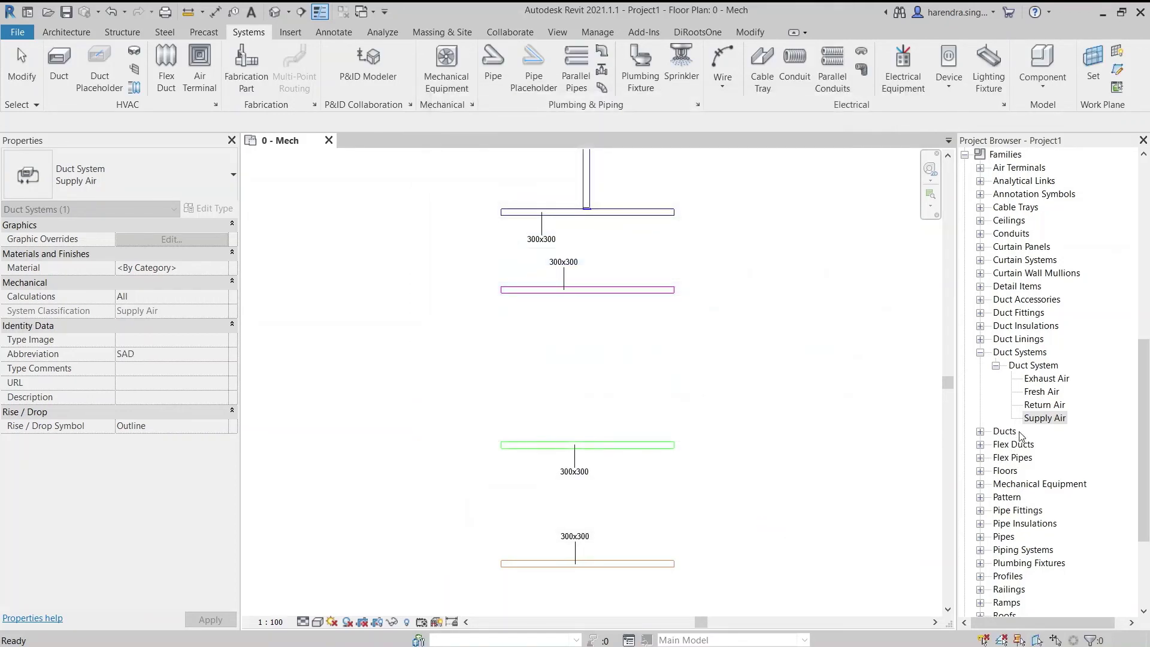
# Set the Return Air duct system type's abbreviation to RAD
pyautogui.click(1044, 405)
pyautogui.rightClick(1044, 405)
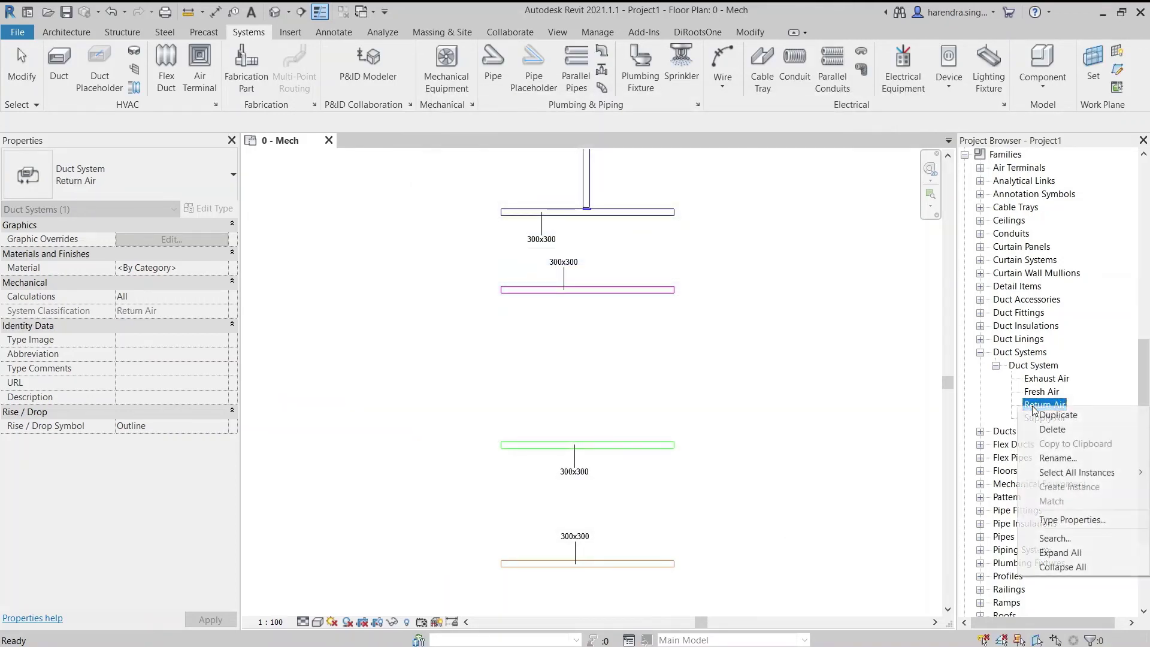
pyautogui.click(1070, 520)
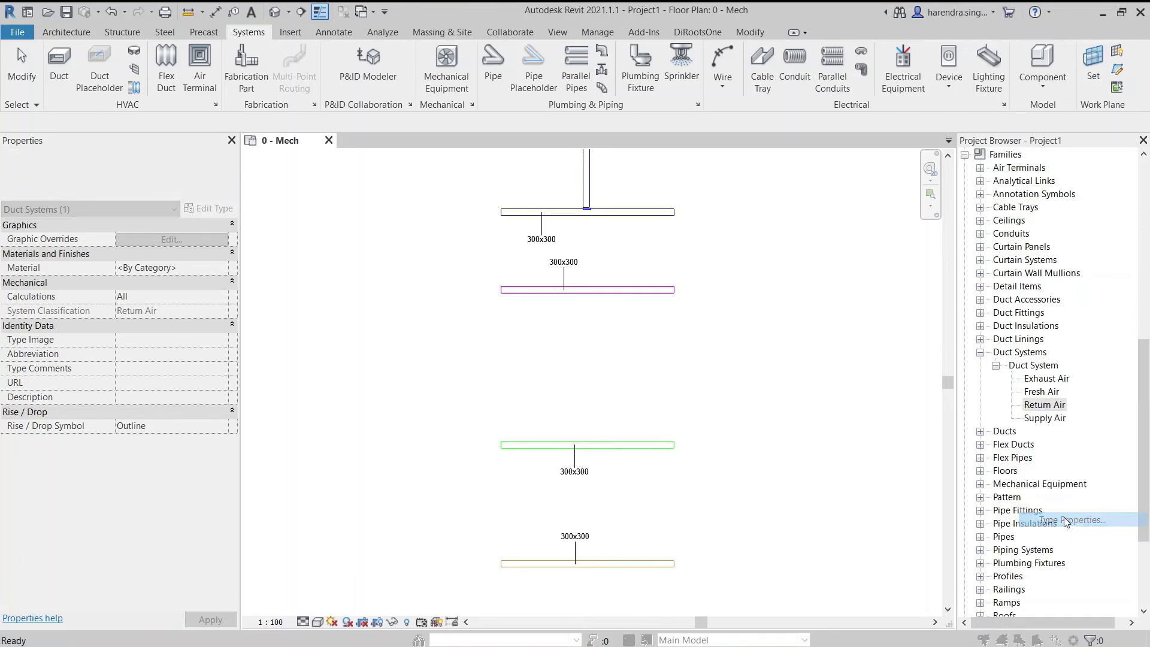
pyautogui.click(698, 364)
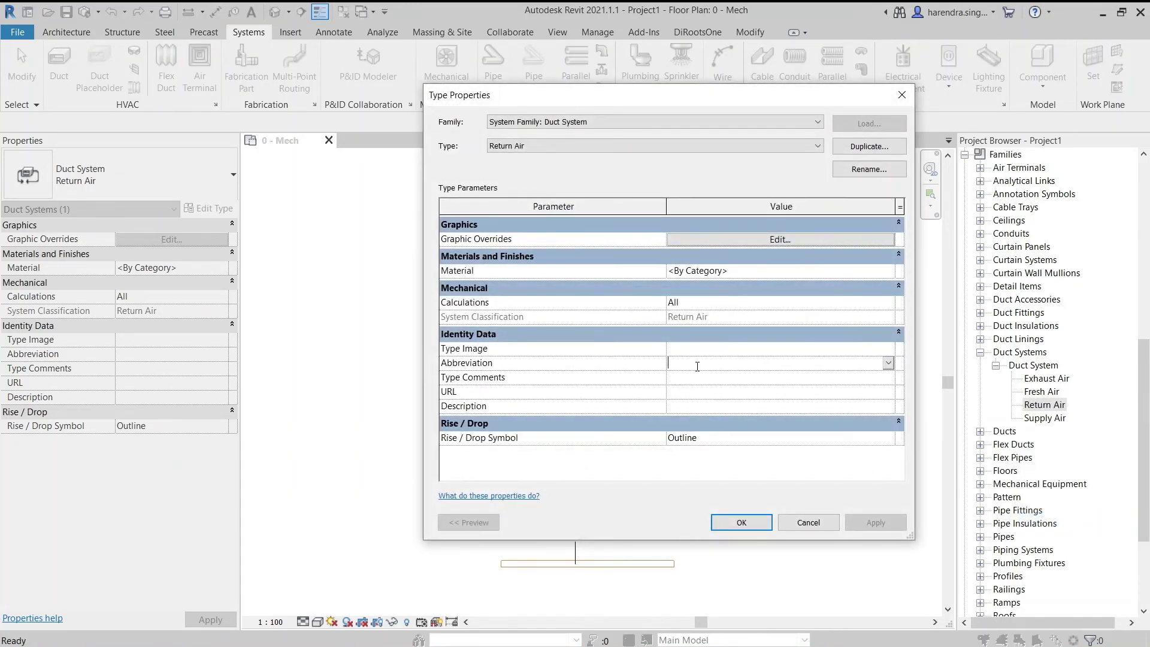
pyautogui.write('RAD')
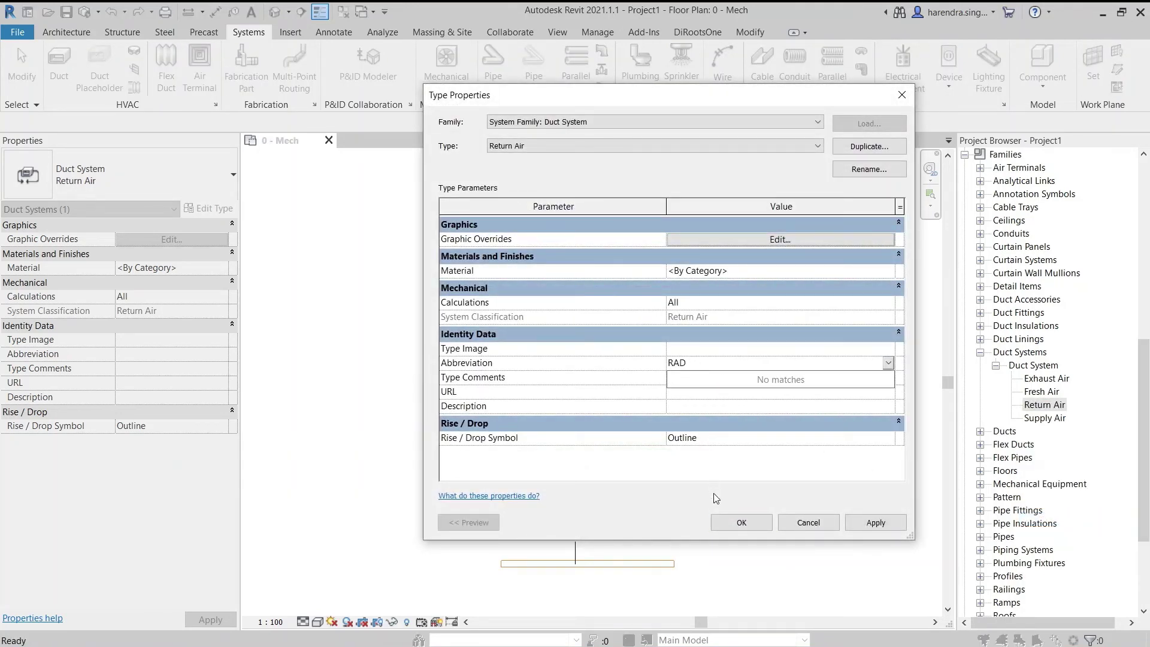
pyautogui.click(740, 522)
pyautogui.click(742, 529)
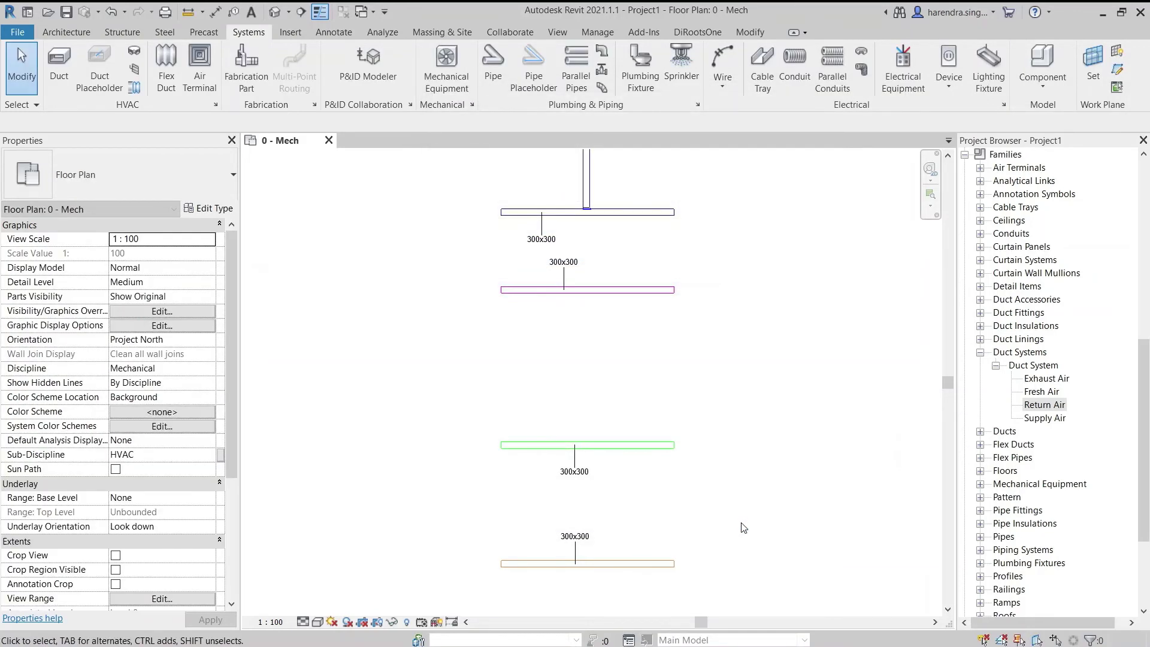
# Set the Exhaust Air duct system type's abbreviation to EAD
pyautogui.click(1031, 378)
pyautogui.rightClick(1031, 378)
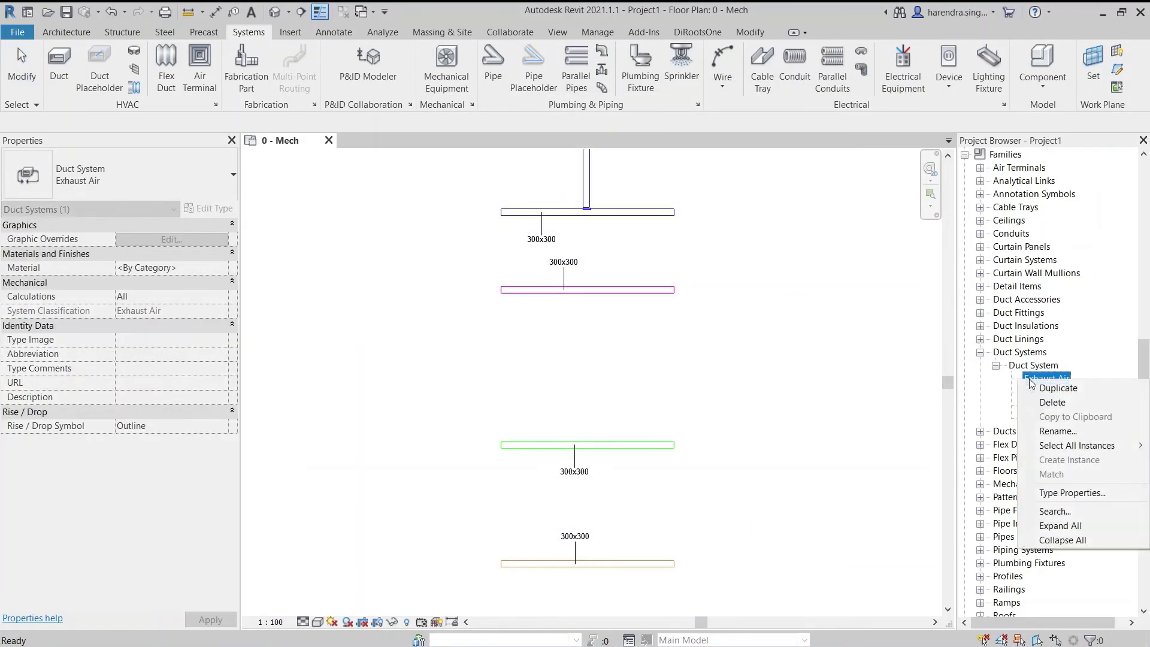
pyautogui.click(1064, 492)
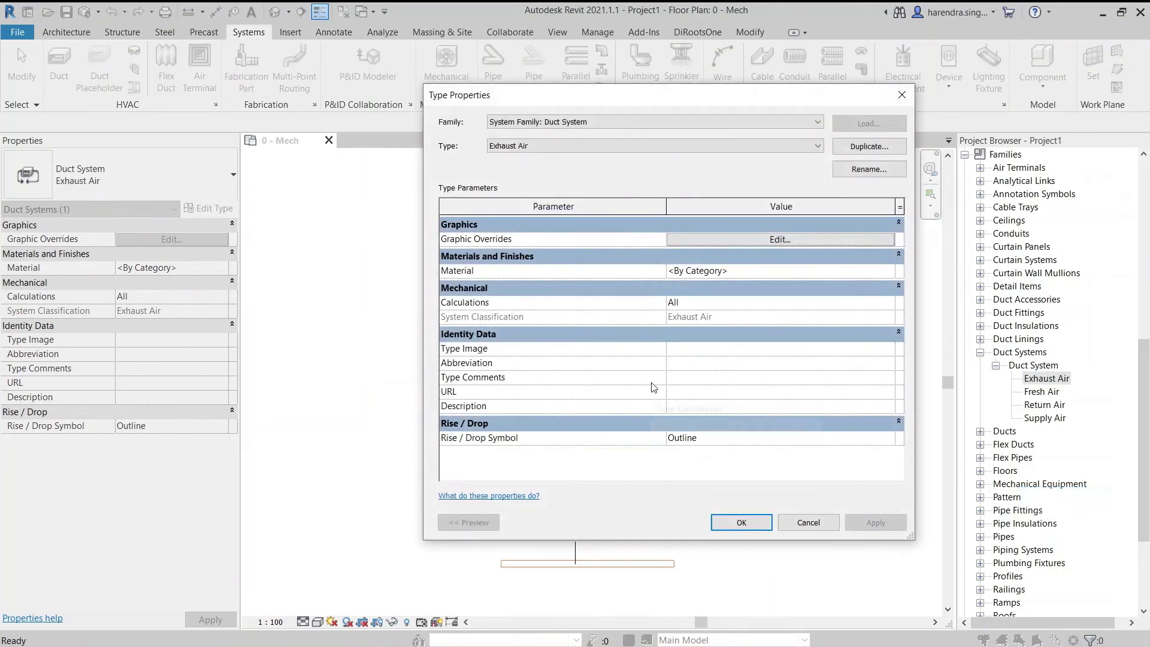
pyautogui.click(674, 364)
pyautogui.write('EAD')
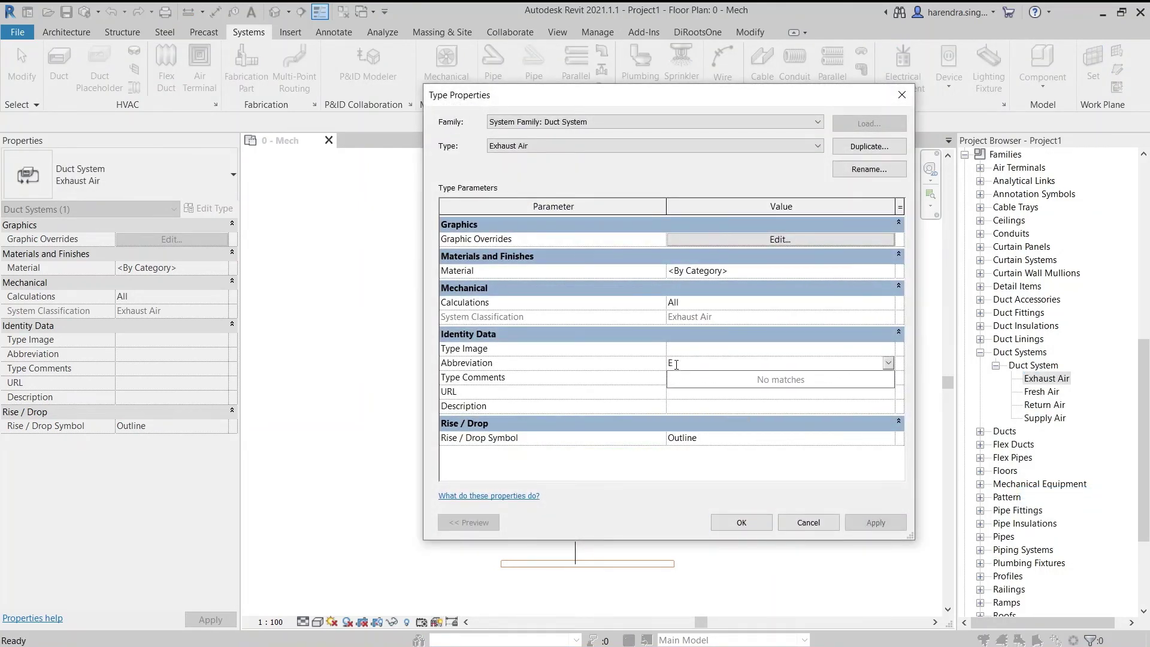
pyautogui.click(741, 522)
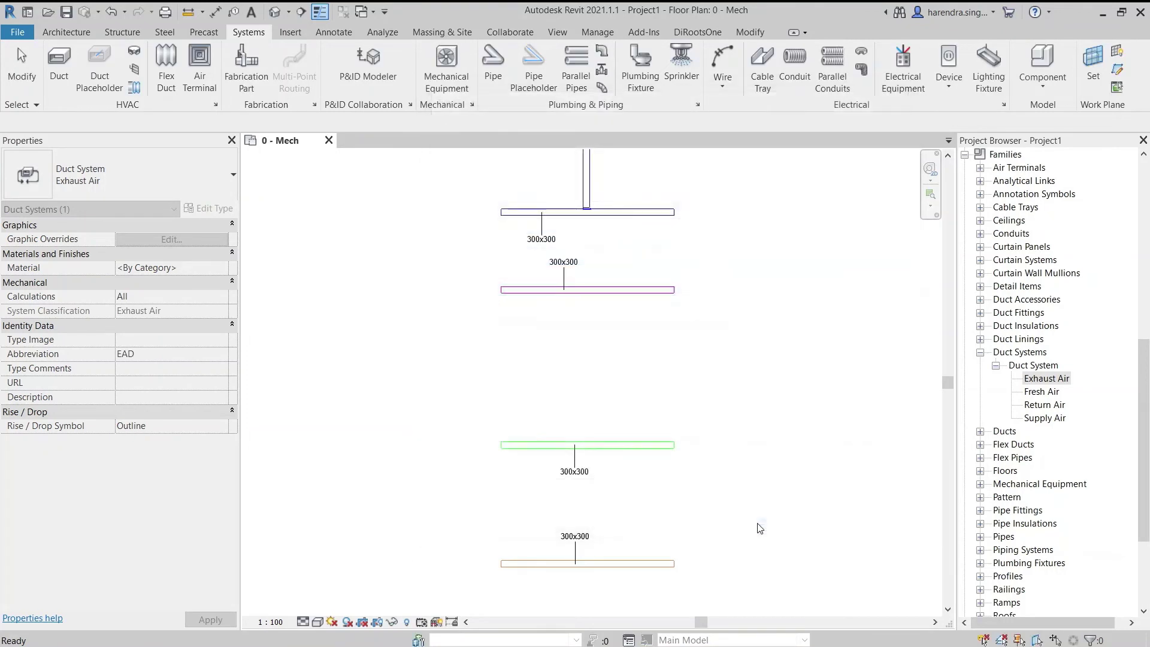
# Set the Fresh Air duct system type's abbreviation to FAD
pyautogui.click(1036, 392)
pyautogui.rightClick(1022, 393)
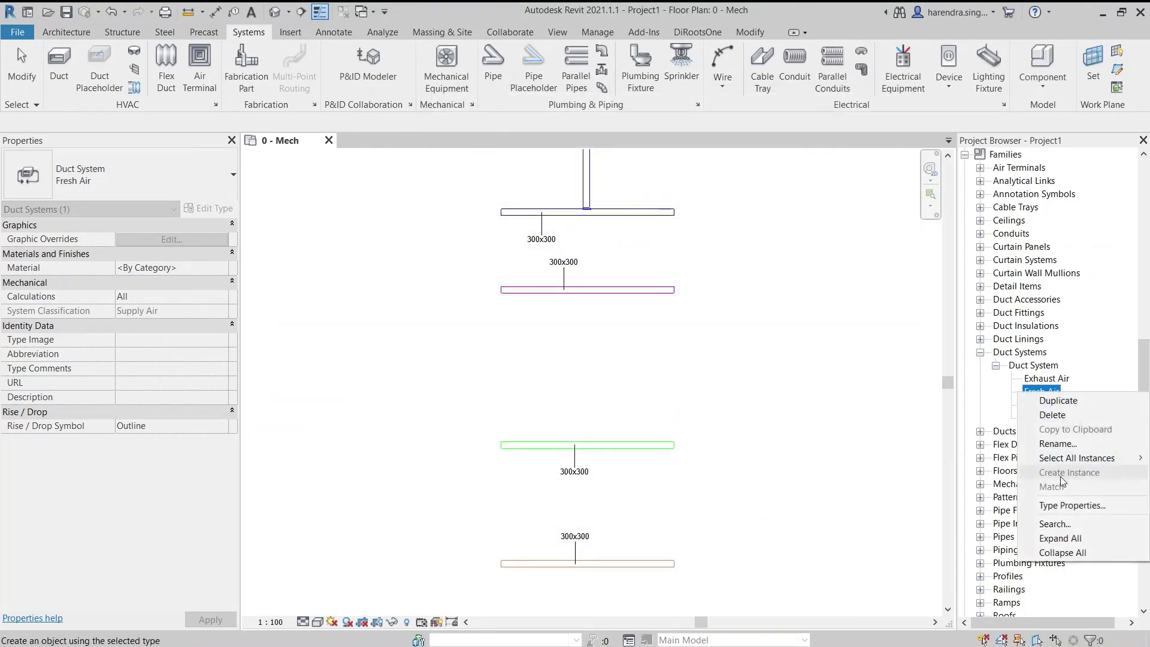
pyautogui.click(1064, 506)
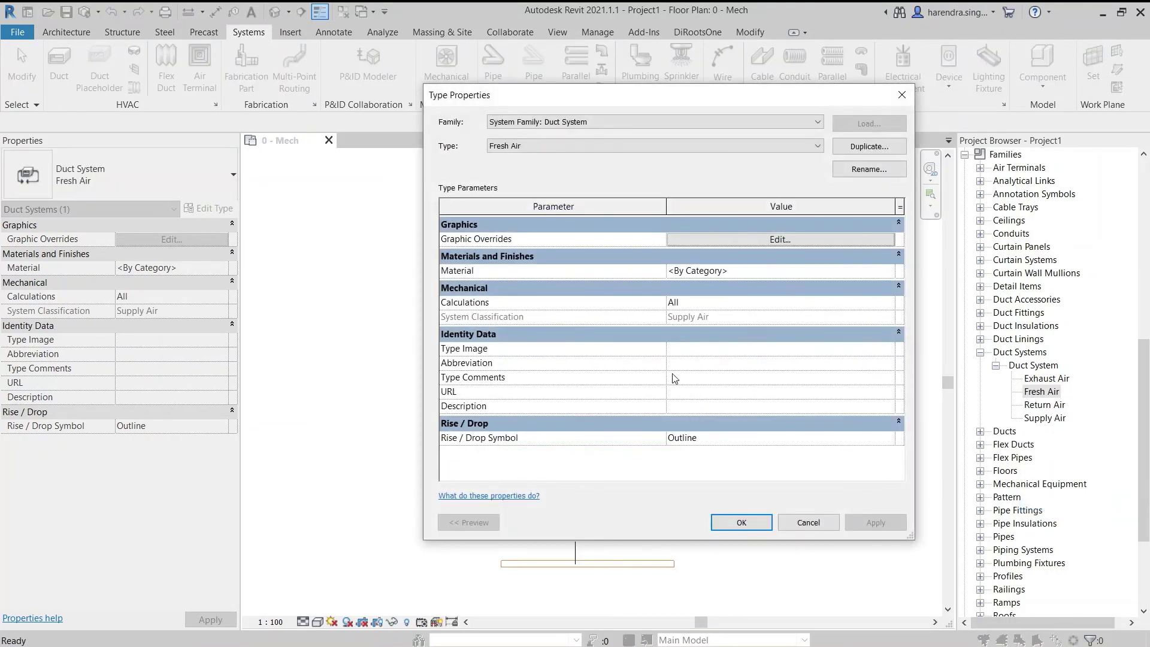
pyautogui.click(677, 363)
pyautogui.write('FAD')
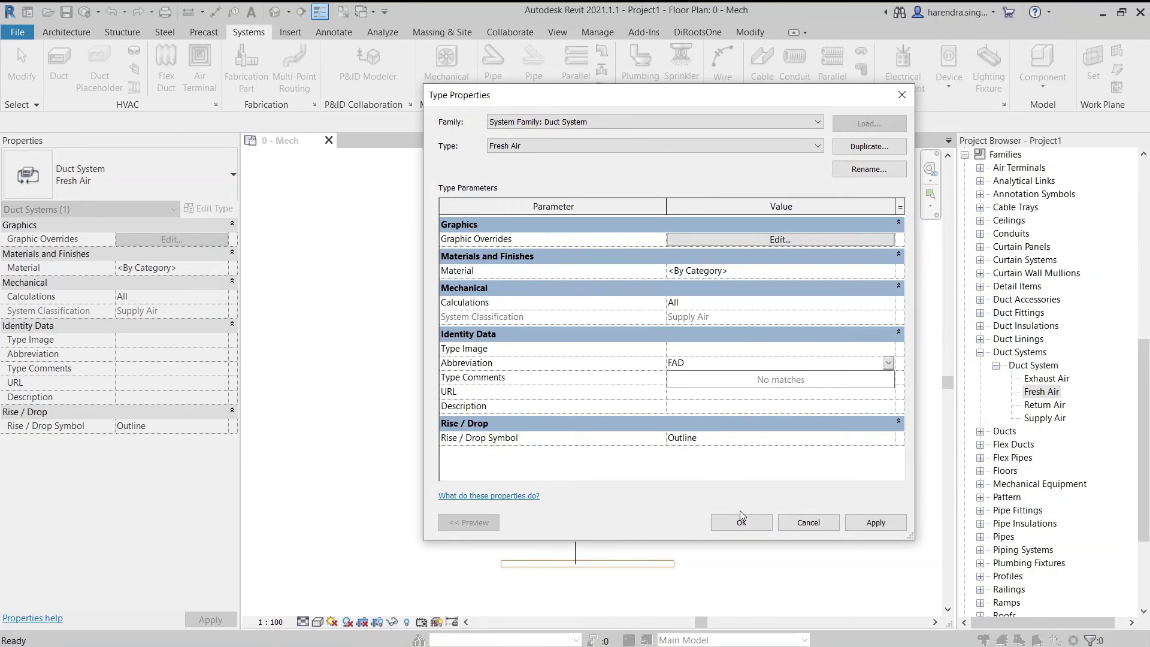
pyautogui.click(740, 518)
pyautogui.click(740, 519)
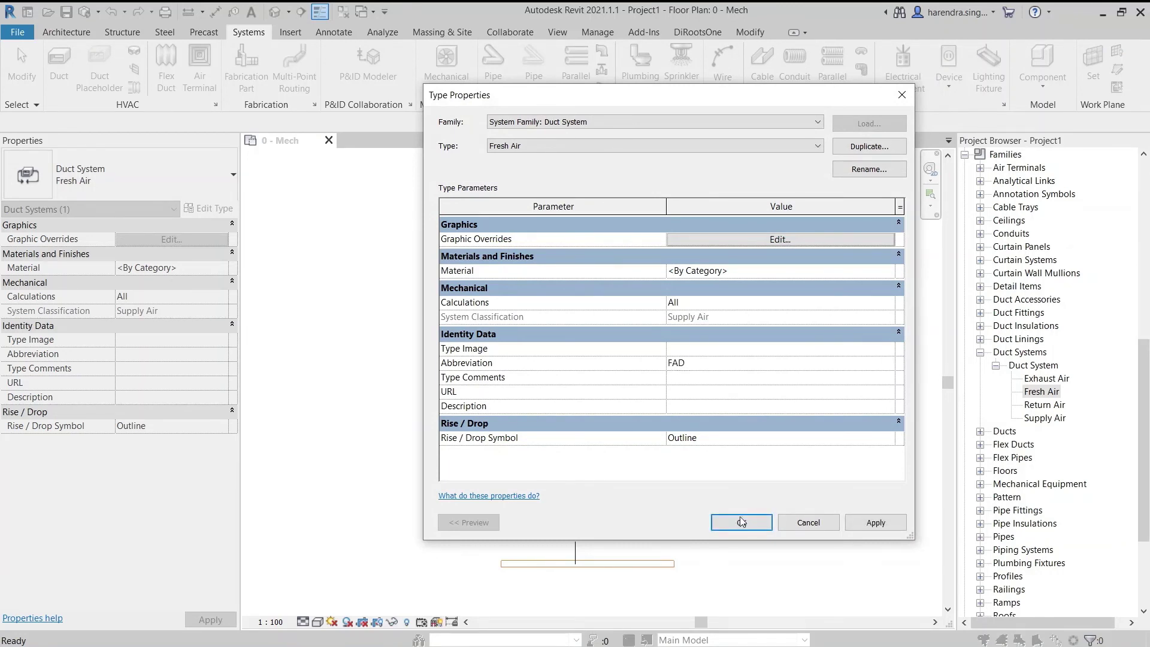
pyautogui.click(565, 383)
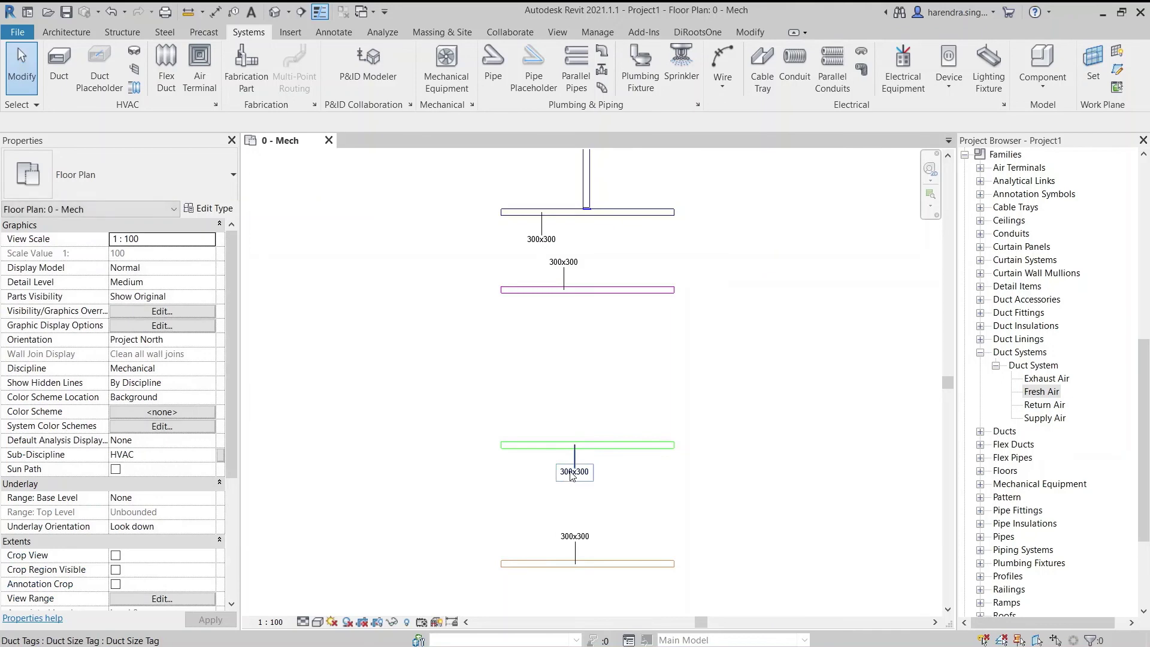
# Open the Duct Size Tag family from the green duct's tag and select its Size label
pyautogui.click(573, 472)
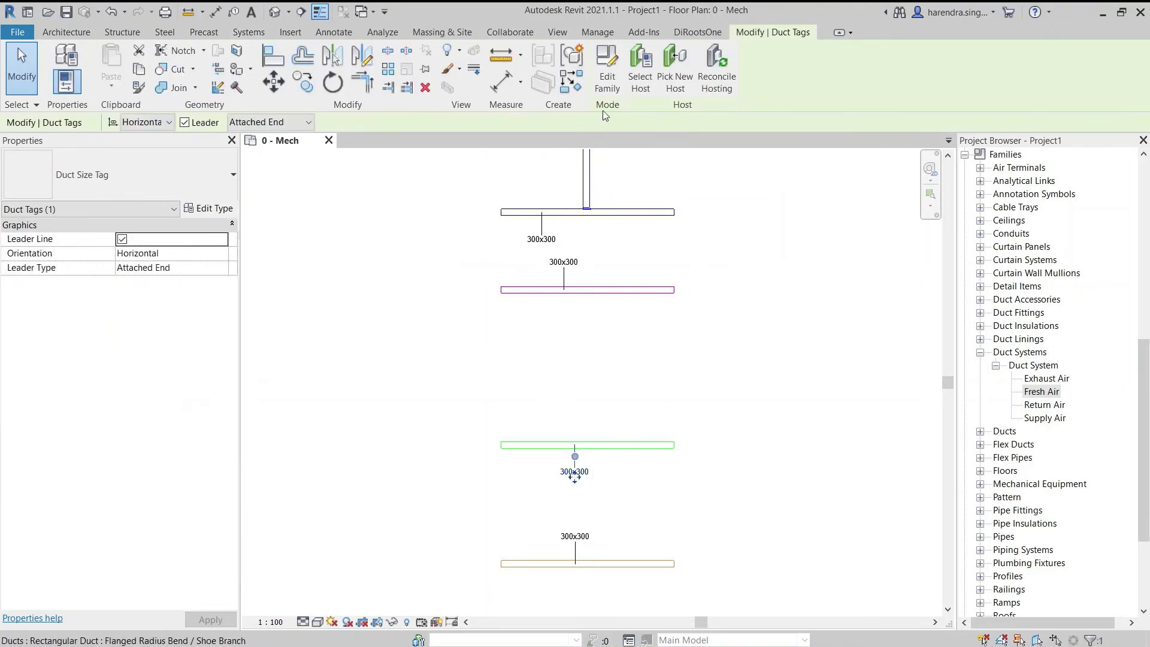
pyautogui.click(606, 70)
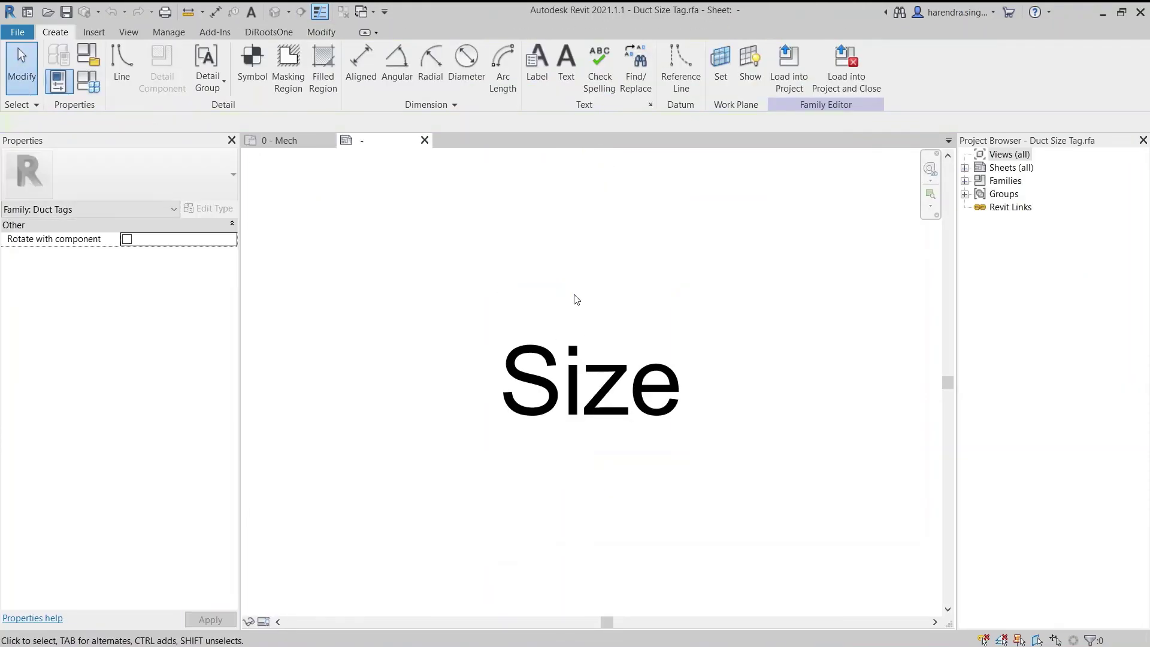
pyautogui.click(572, 359)
pyautogui.scroll(-4, 571, 335)
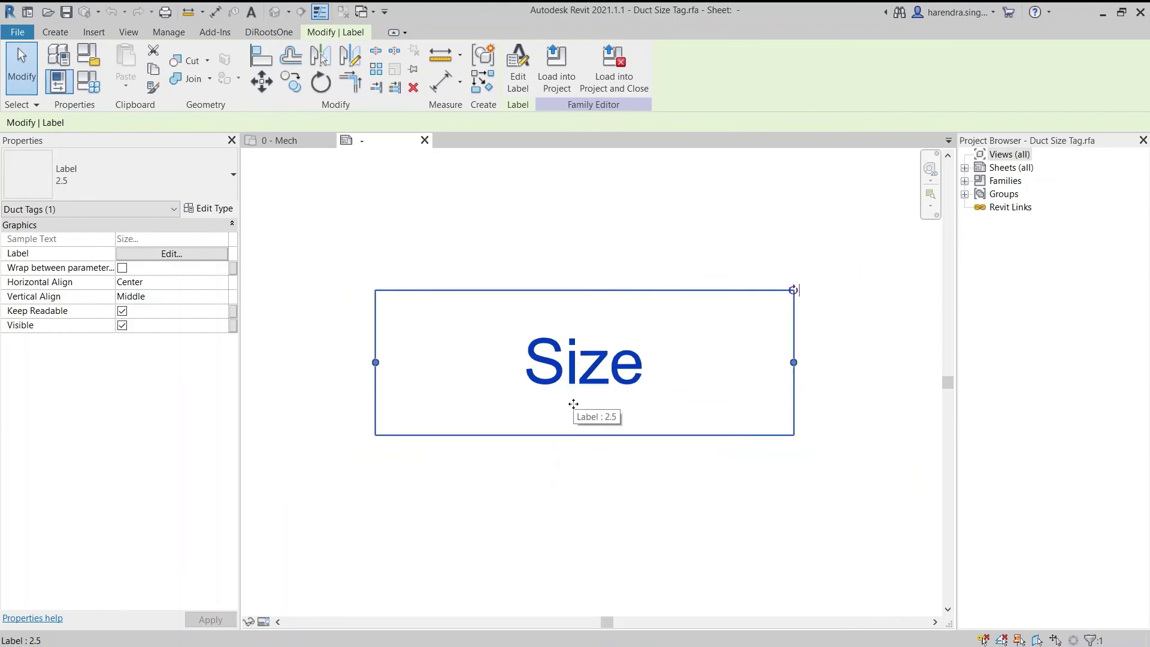
# Put System Abbreviation before Size in the label, widen it, and load the tag into the project
pyautogui.click(526, 82)
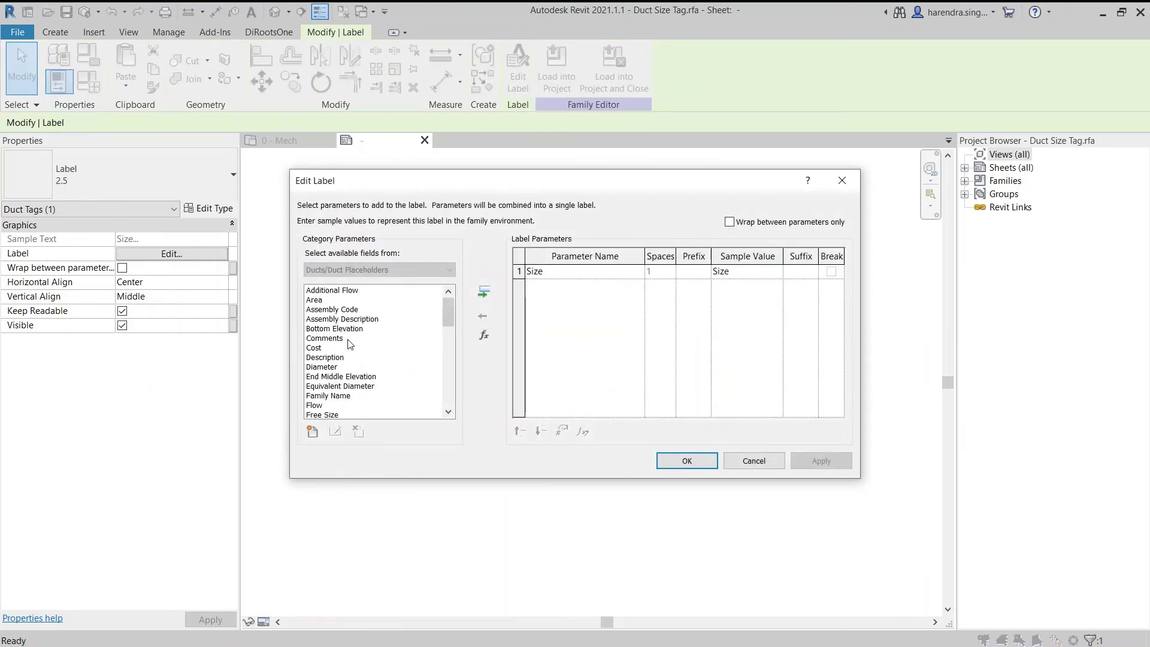
pyautogui.click(334, 340)
pyautogui.press('s')
pyautogui.press('y')
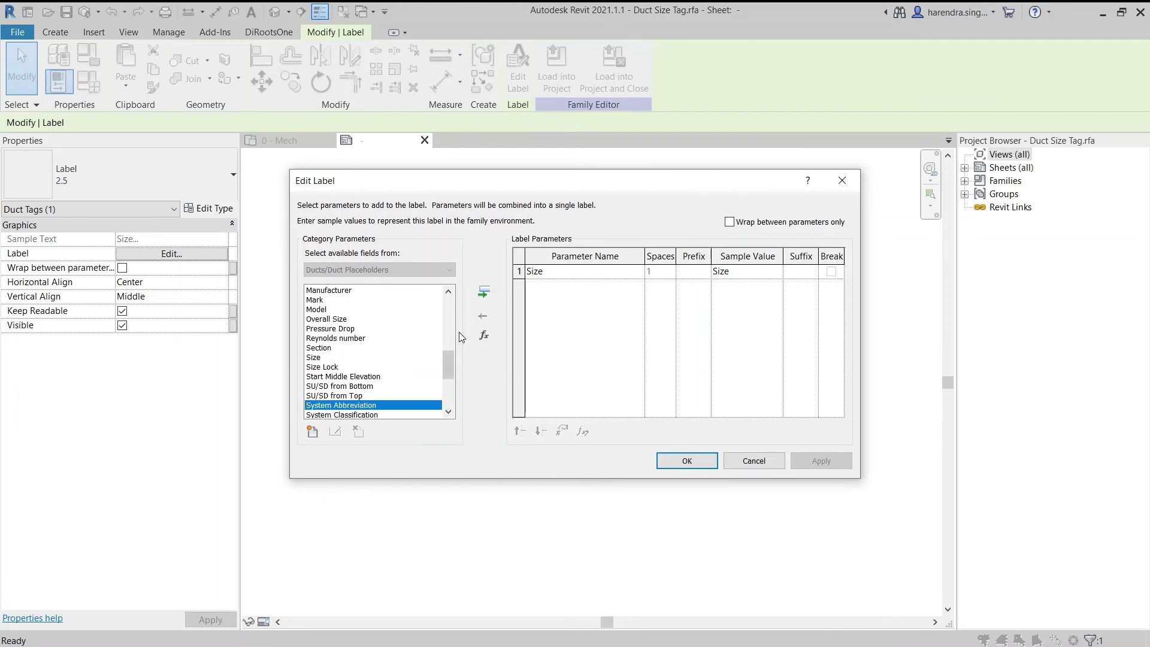
pyautogui.click(483, 301)
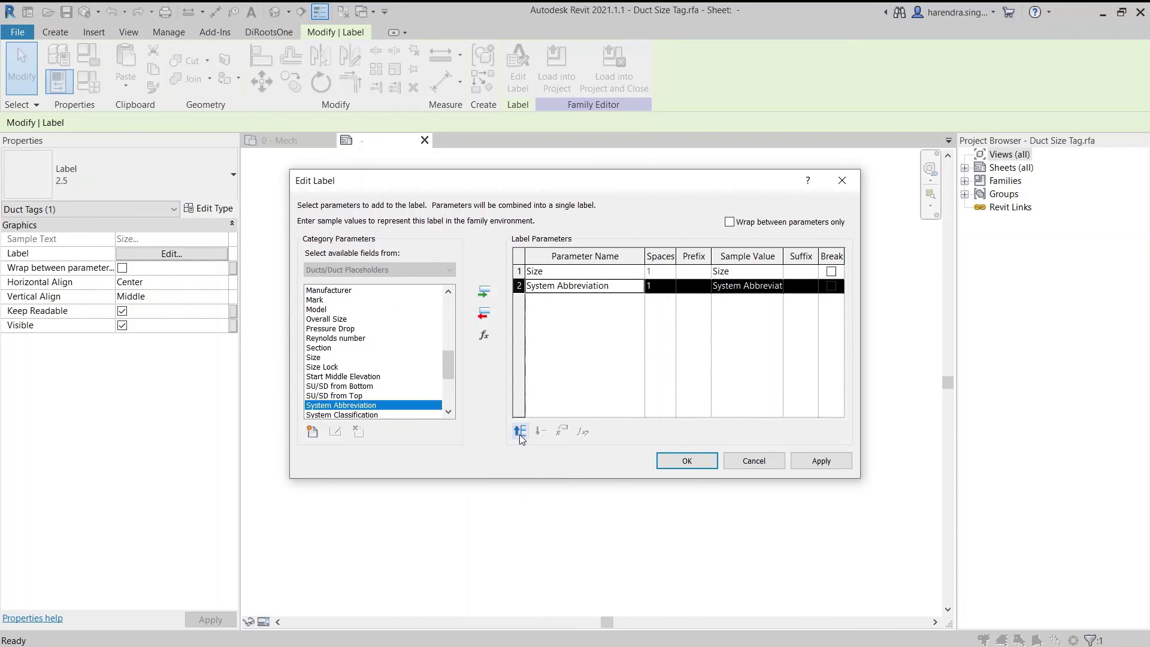
pyautogui.click(519, 431)
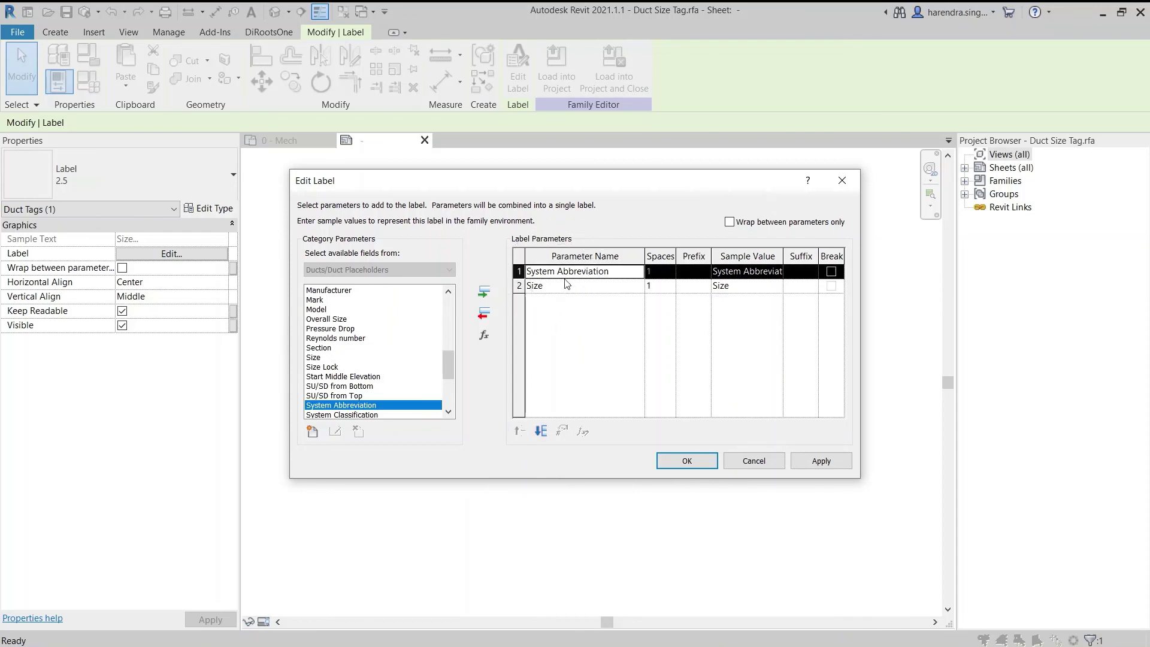
pyautogui.click(675, 460)
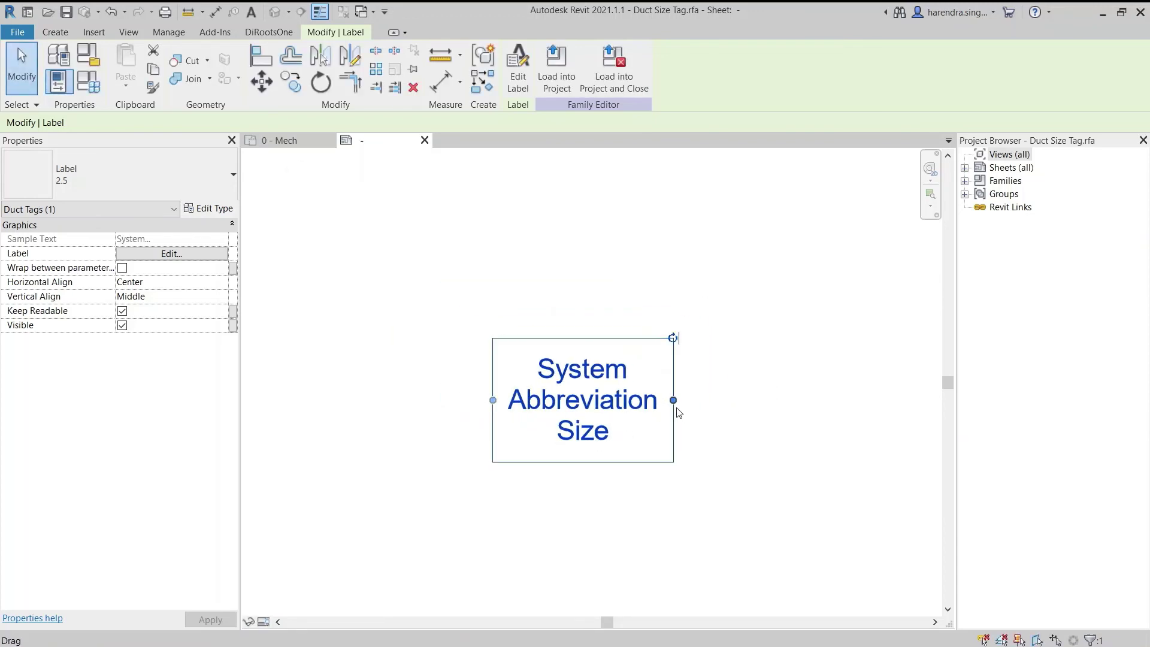
pyautogui.moveTo(673, 400); pyautogui.dragTo(805, 400)
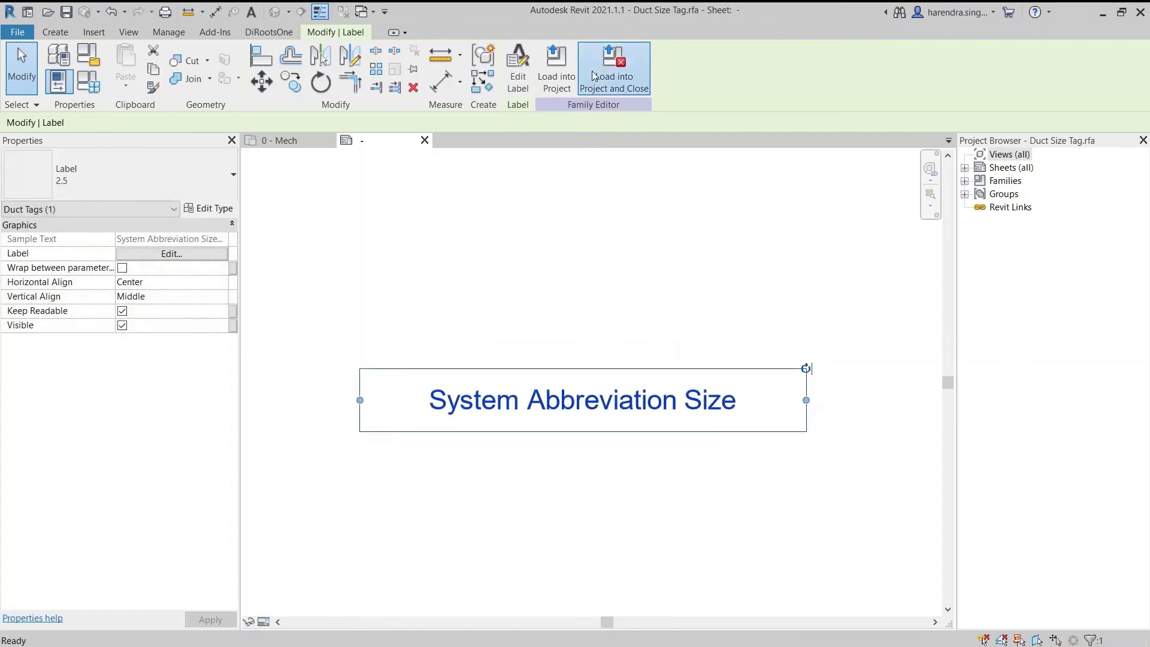
pyautogui.click(593, 76)
# Overwrite the existing tag family and its parameter values, then inspect the updated SAD, RAD, EAD, FAD tags
pyautogui.click(623, 349)
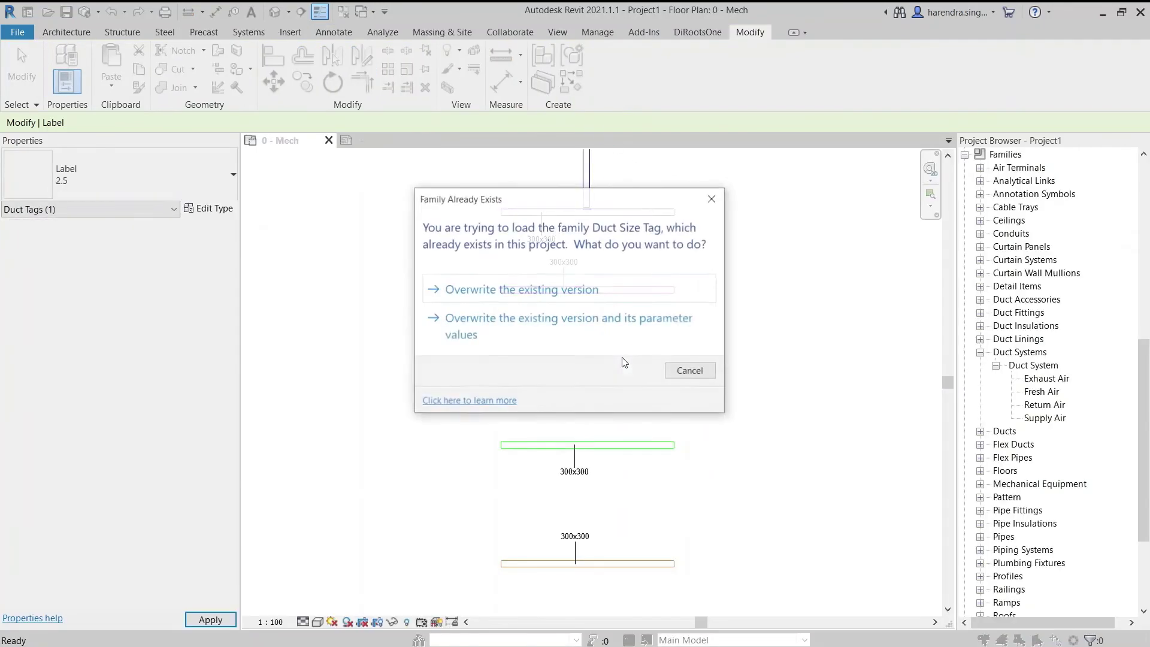
pyautogui.click(564, 327)
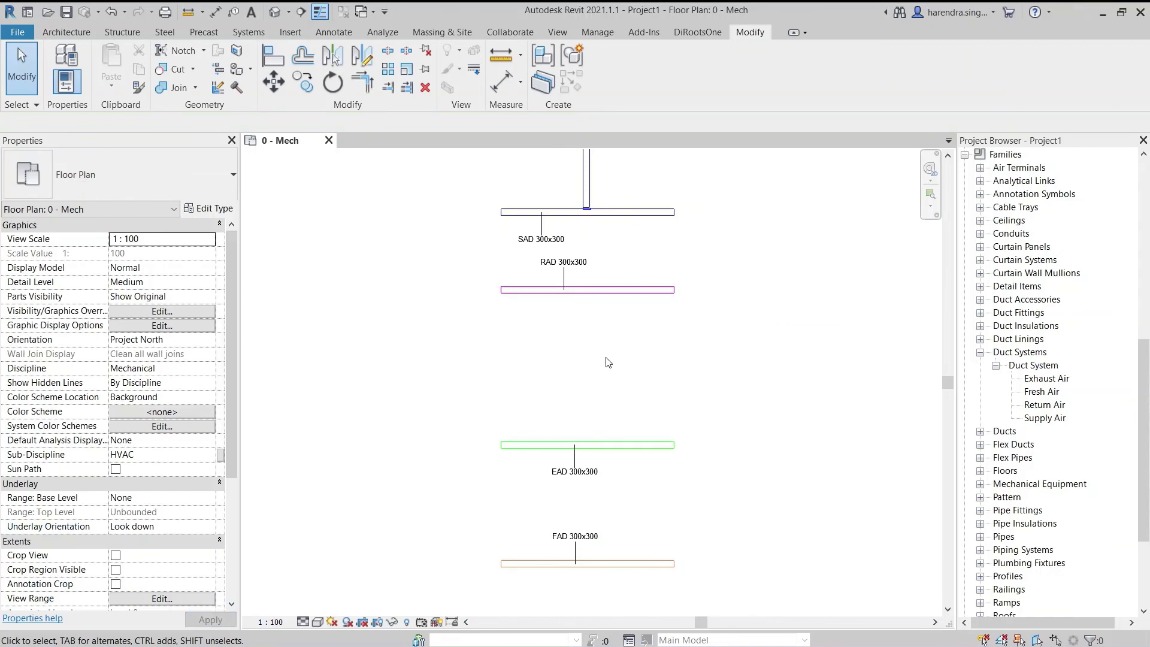
pyautogui.click(581, 238)
pyautogui.click(596, 256)
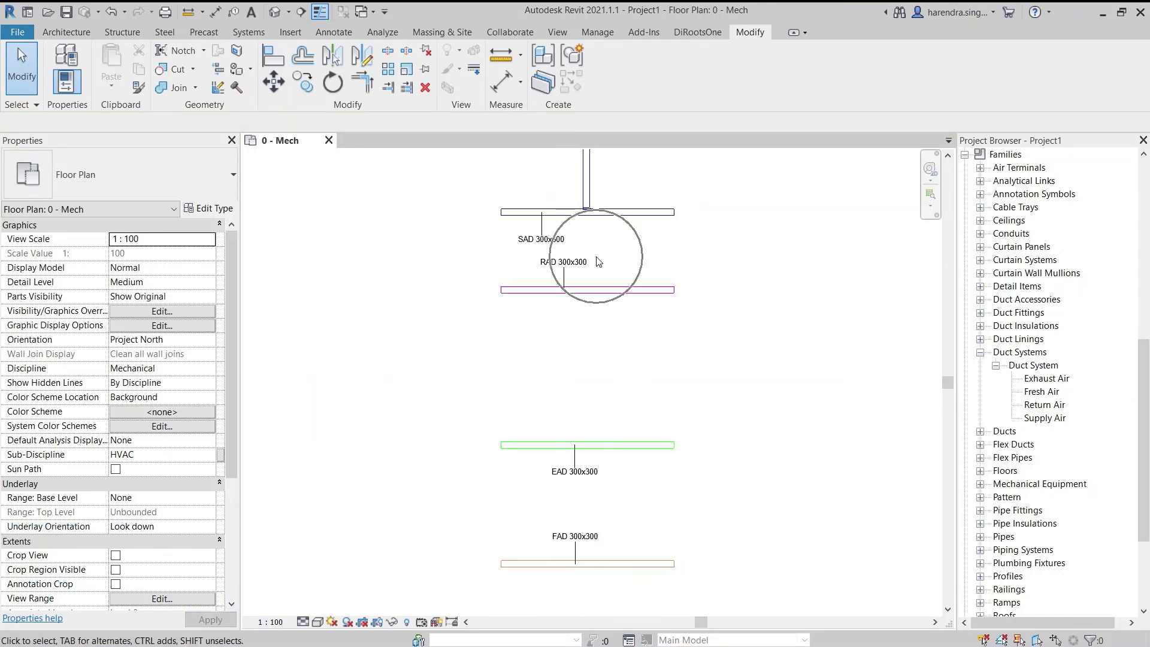
pyautogui.click(609, 478)
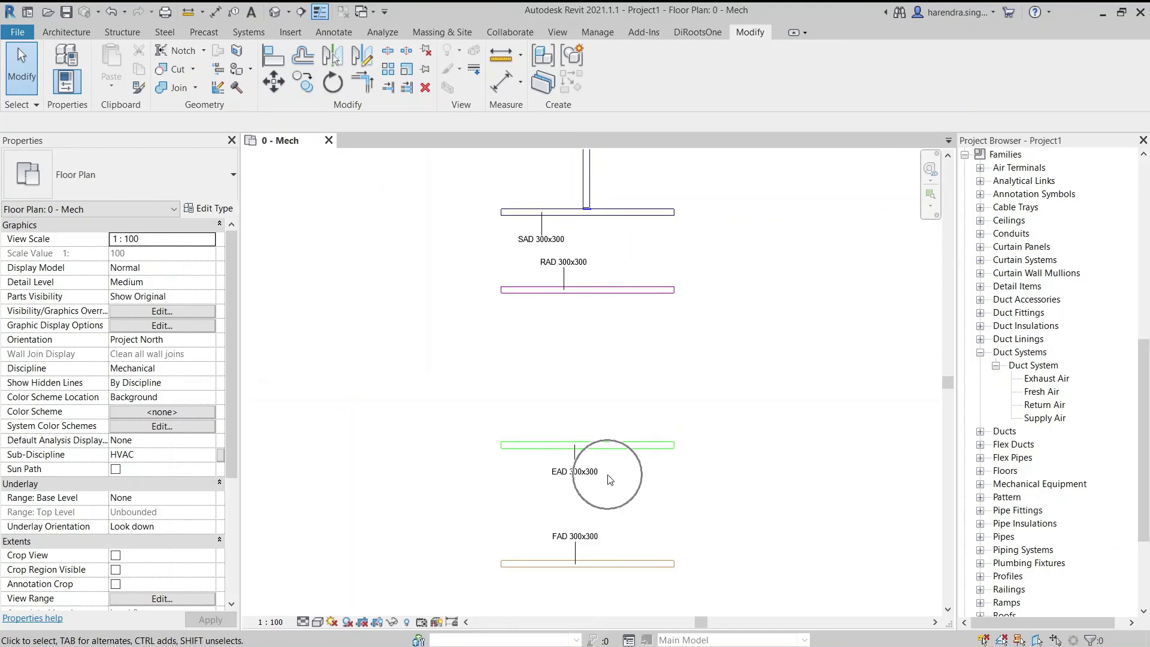
pyautogui.scroll(1, 604, 542)
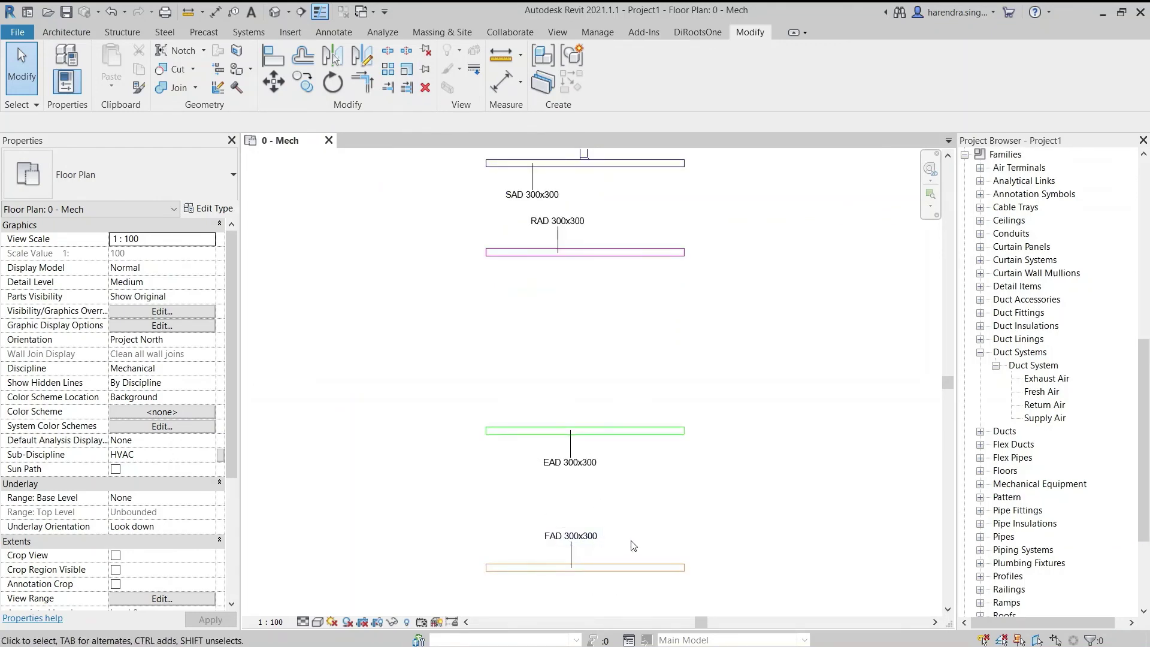
pyautogui.click(655, 513)
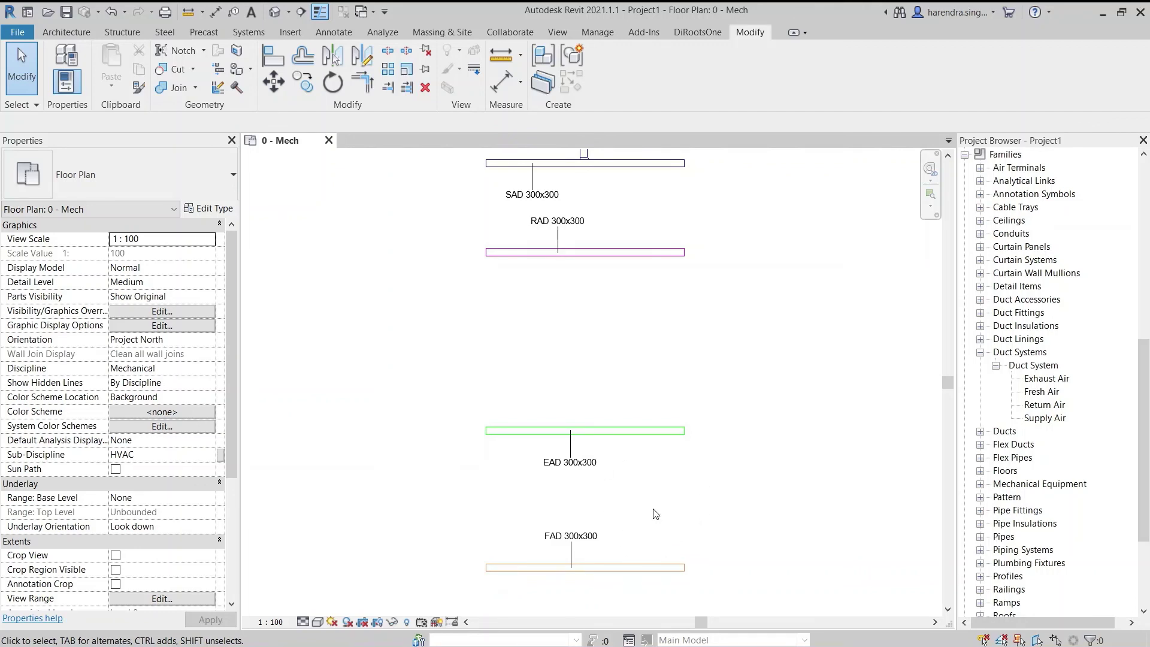